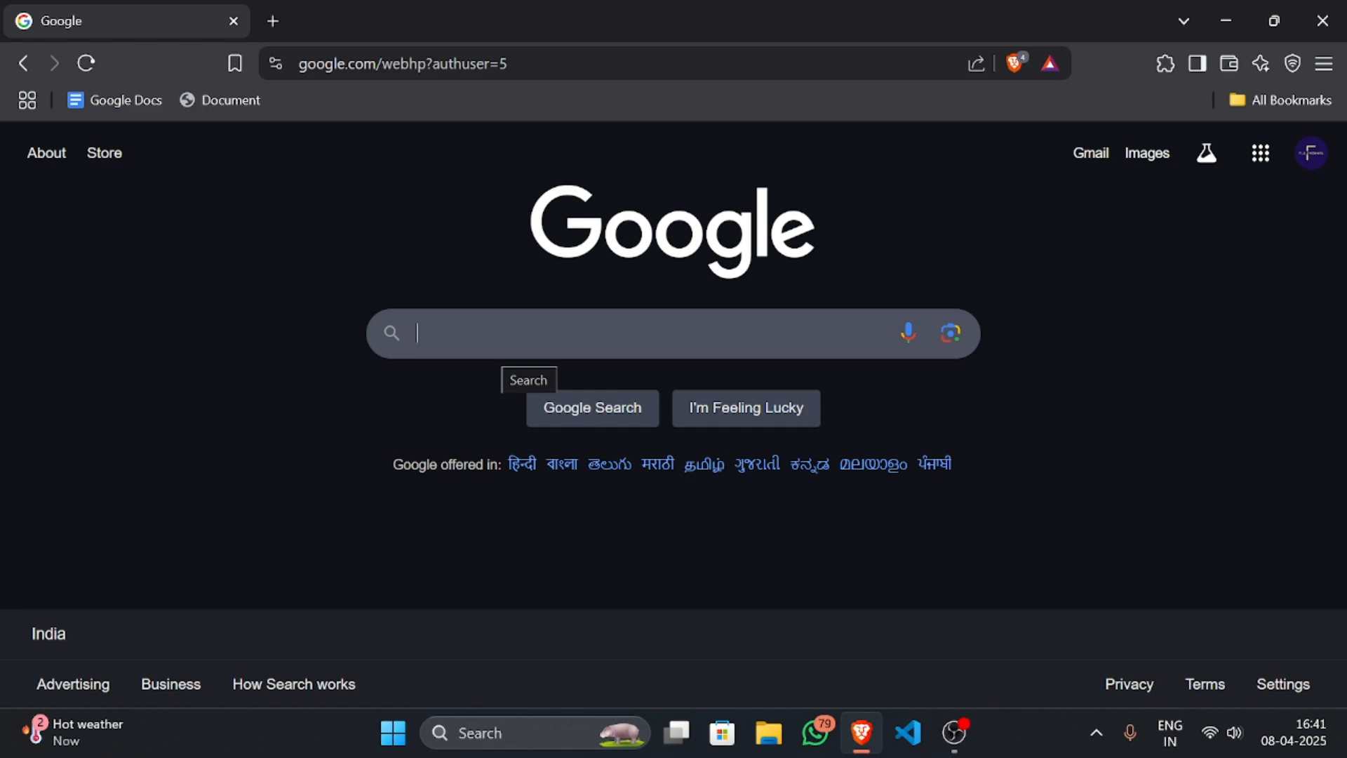
Step: Search Google for "mongodb" and open the official MongoDB website
type("mpo")
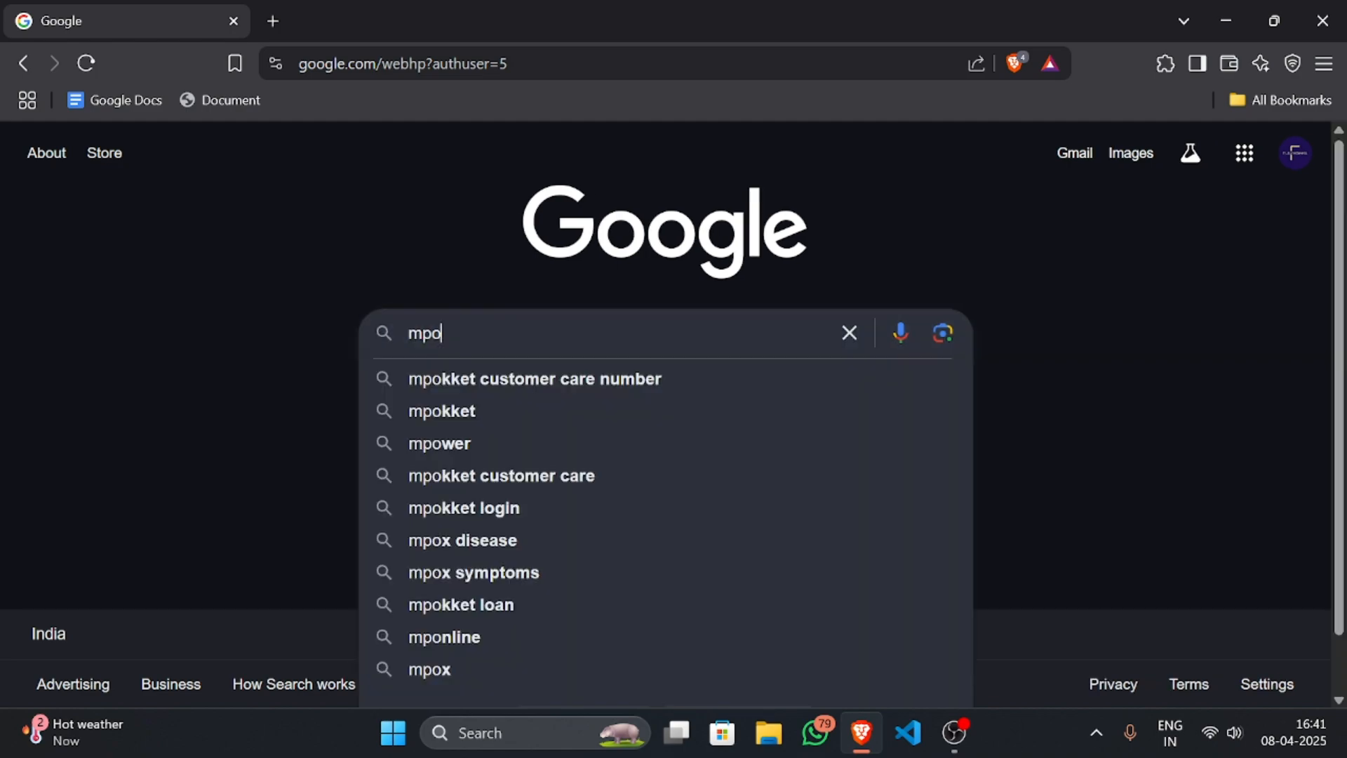
key("BackSpace")
key("BackSpace")
type("ong")
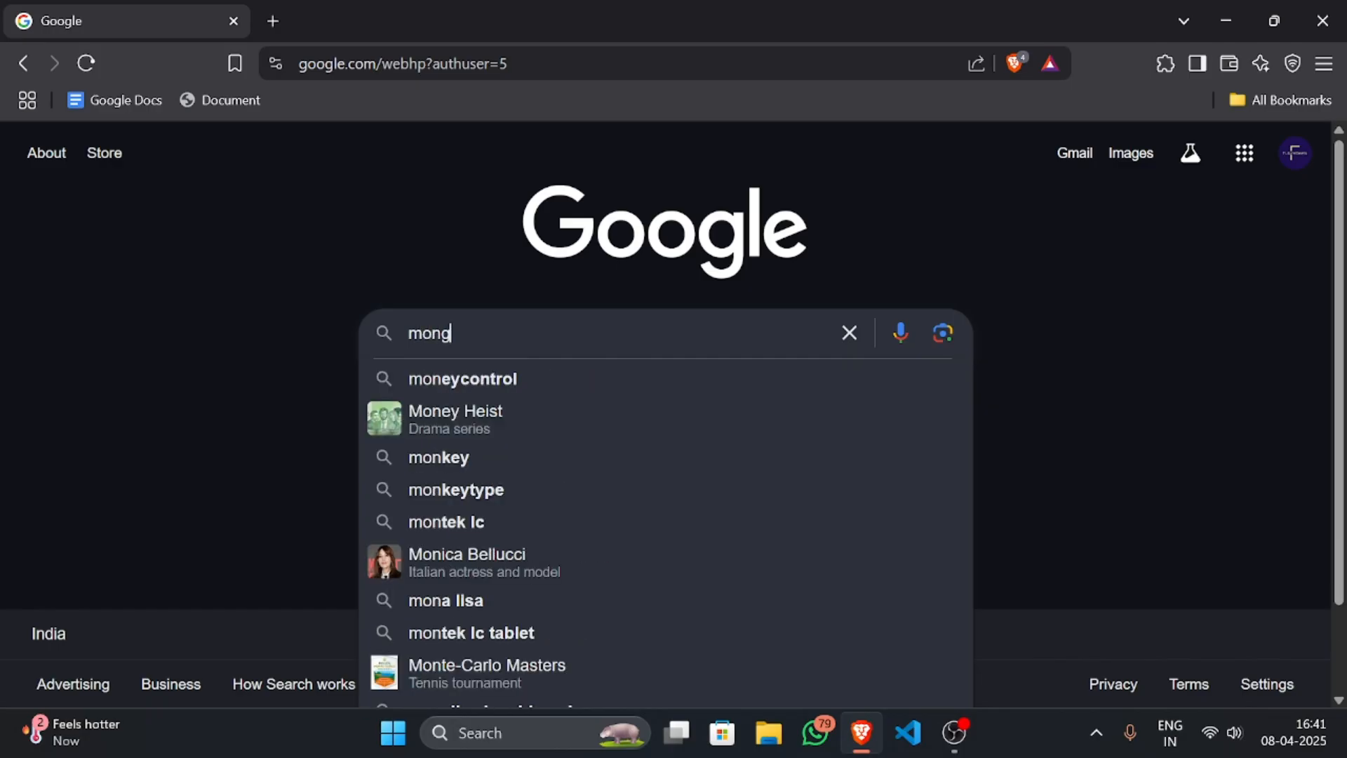
type("o")
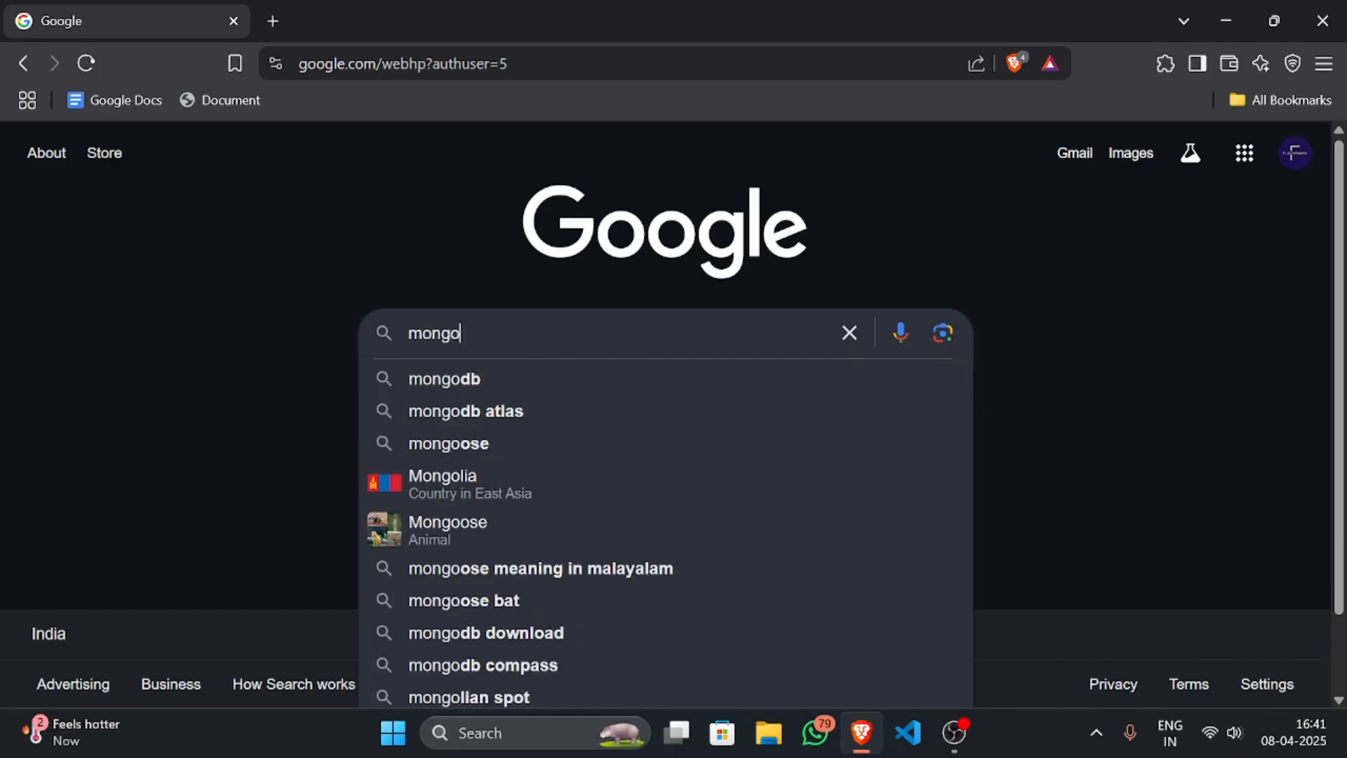
left_click(483, 386)
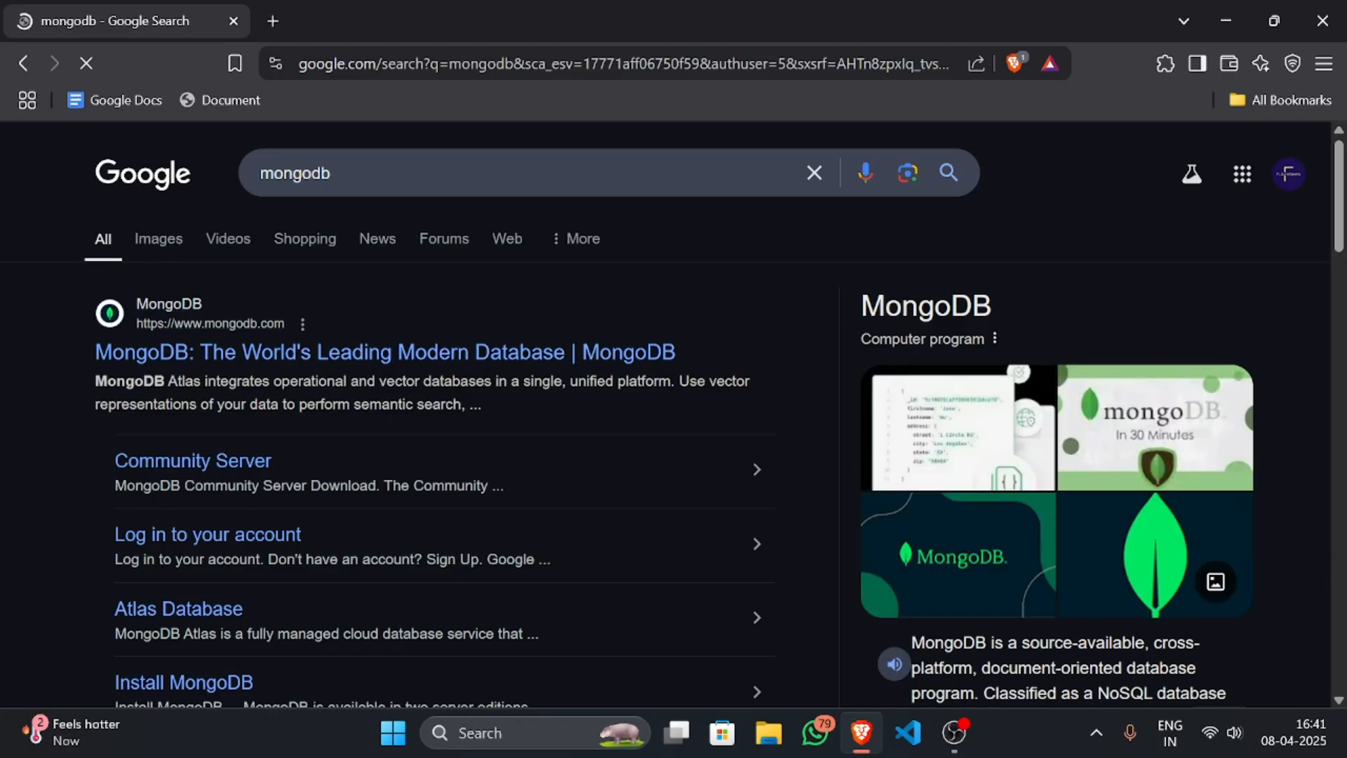
left_click(159, 368)
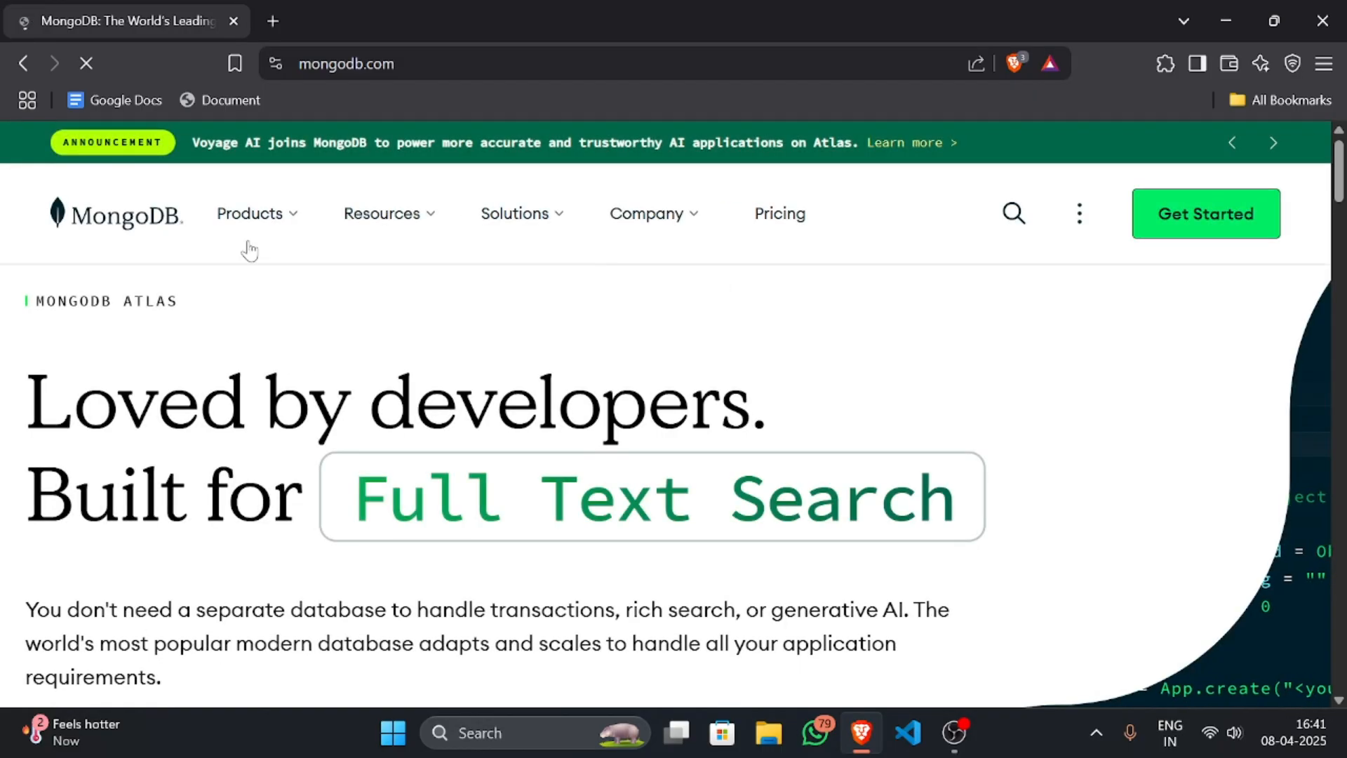
Step: Start the MongoDB Atlas registration and sign up with an existing Google account, approving the sign-in to mongodb.com
left_click(1171, 223)
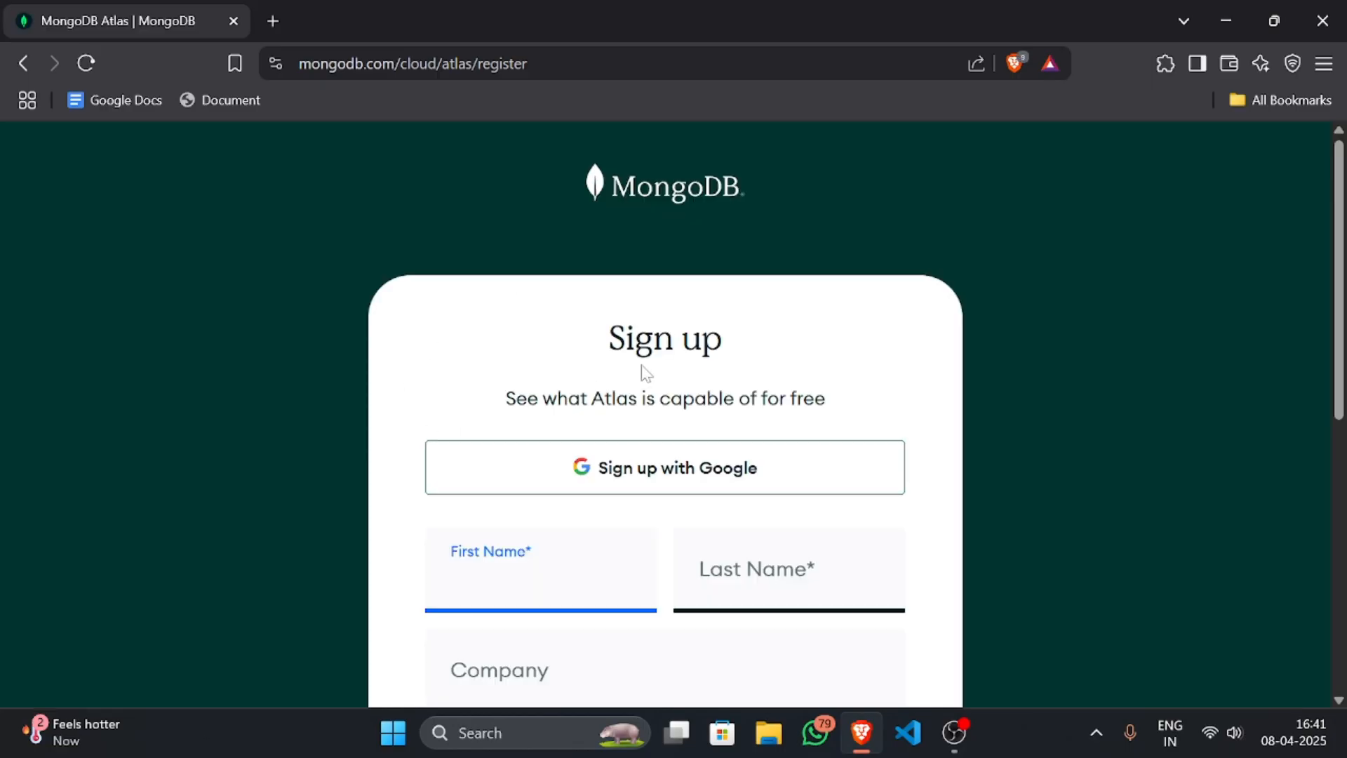
scroll(641, 330, "down", 4)
scroll(776, 421, "down", 3)
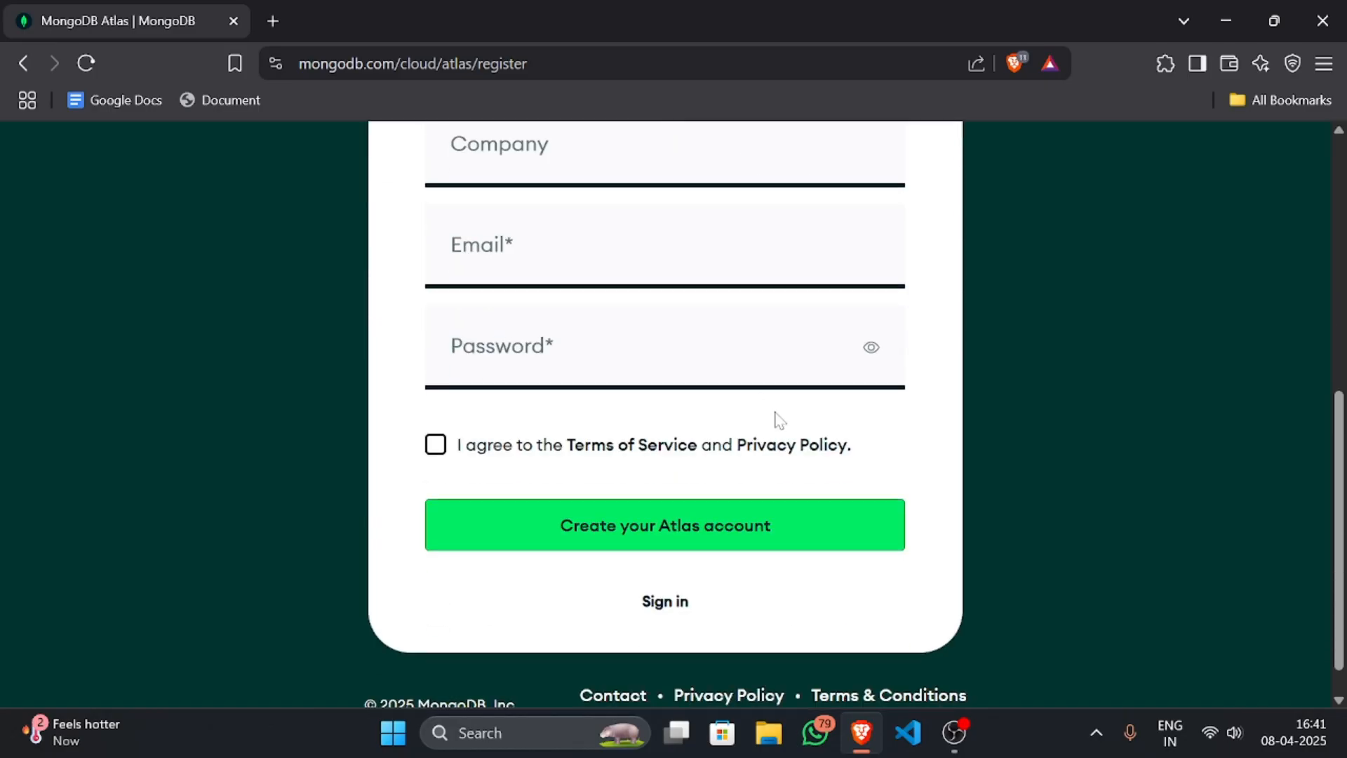
scroll(776, 421, "up", 3)
scroll(677, 481, "up", 5)
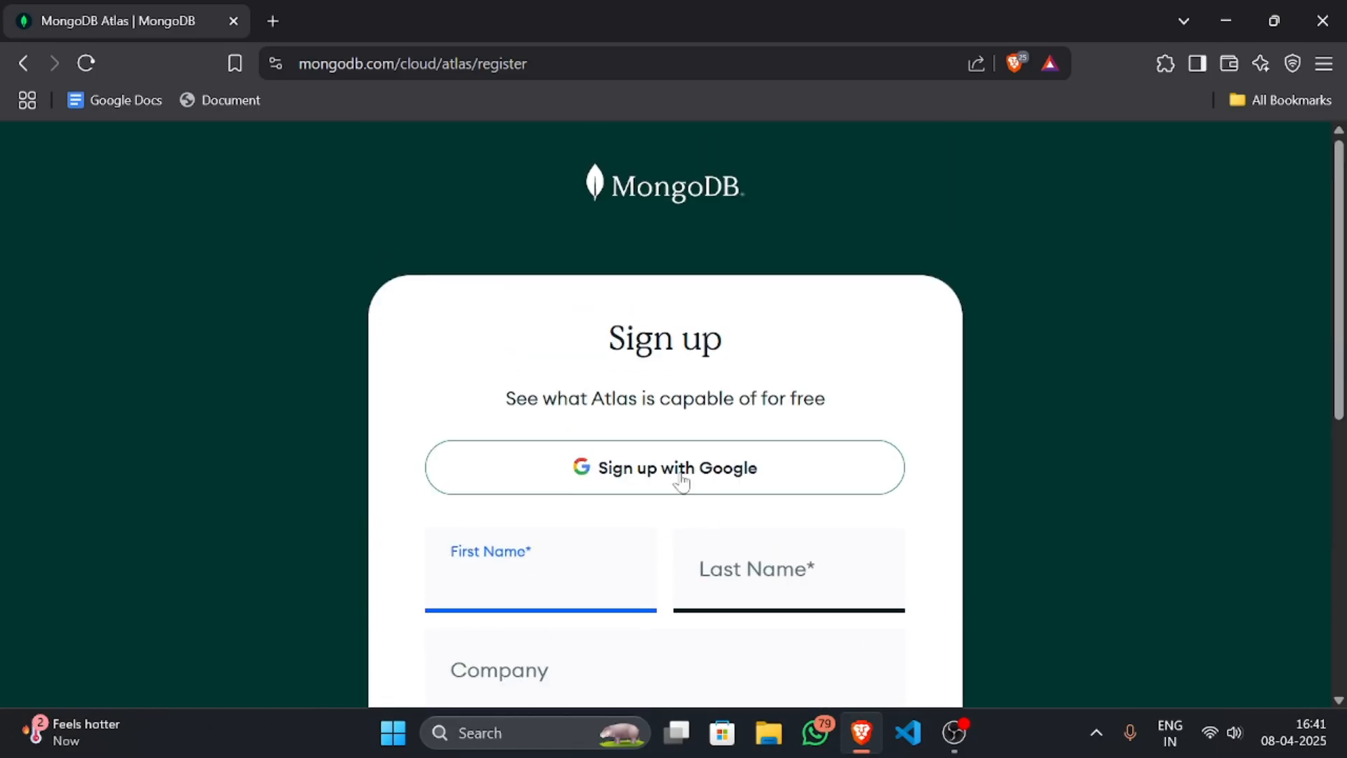
left_click(606, 480)
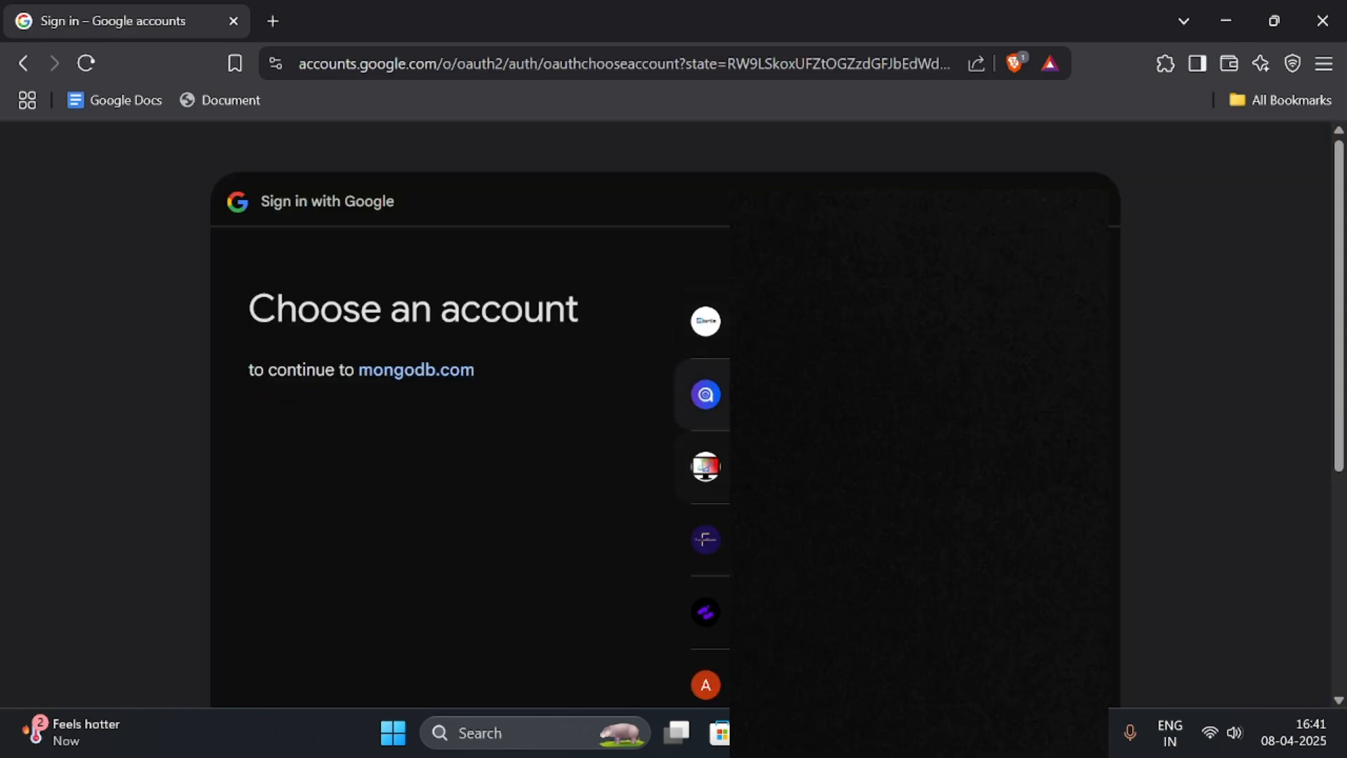
left_click(842, 539)
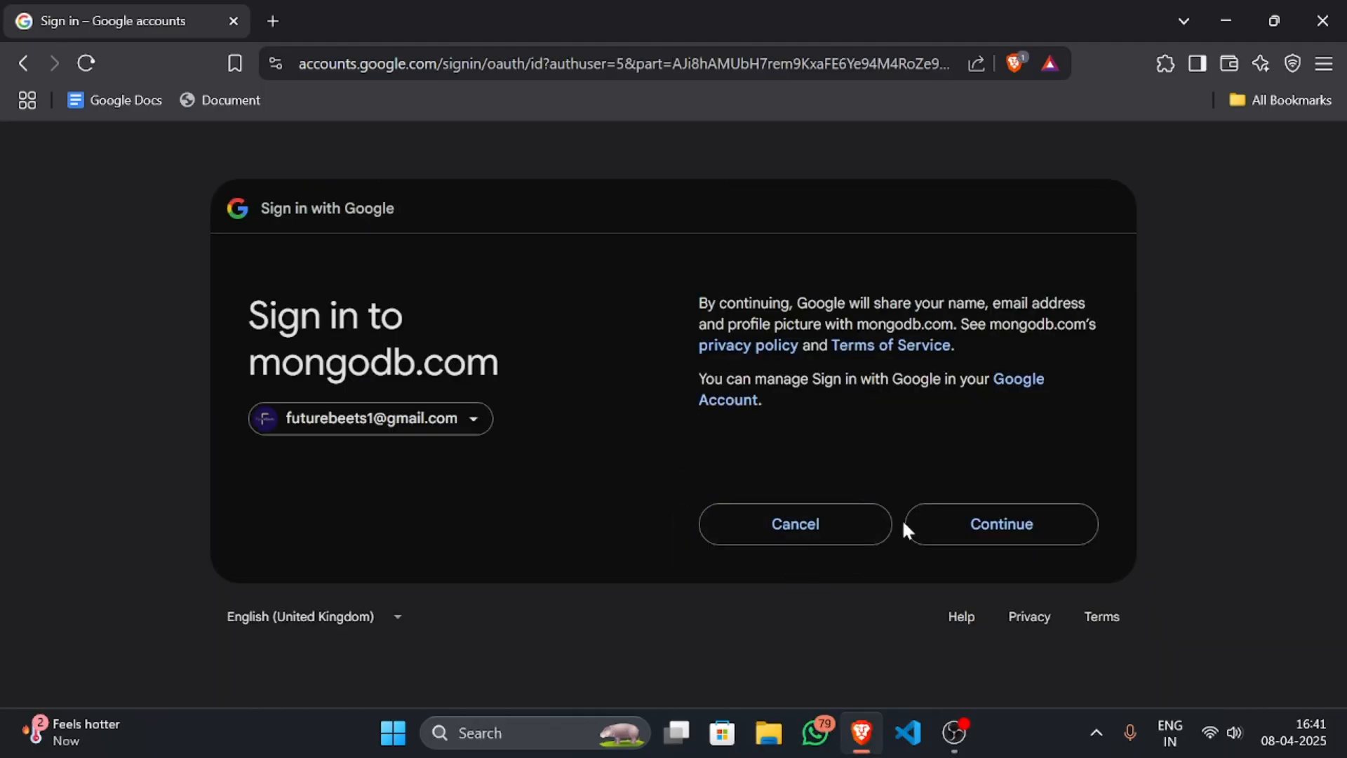
left_click(933, 528)
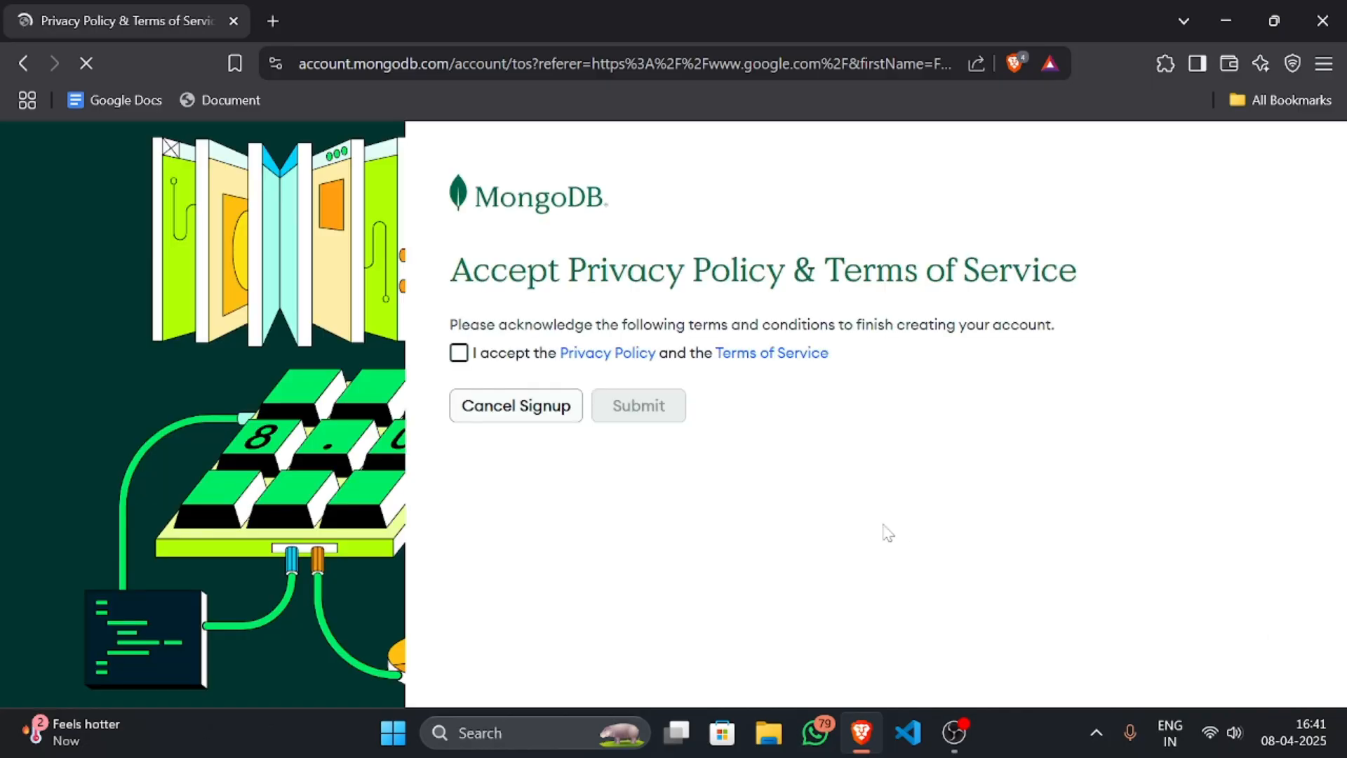
Step: Accept the Privacy Policy and Terms of Service and submit the signup
left_click(459, 354)
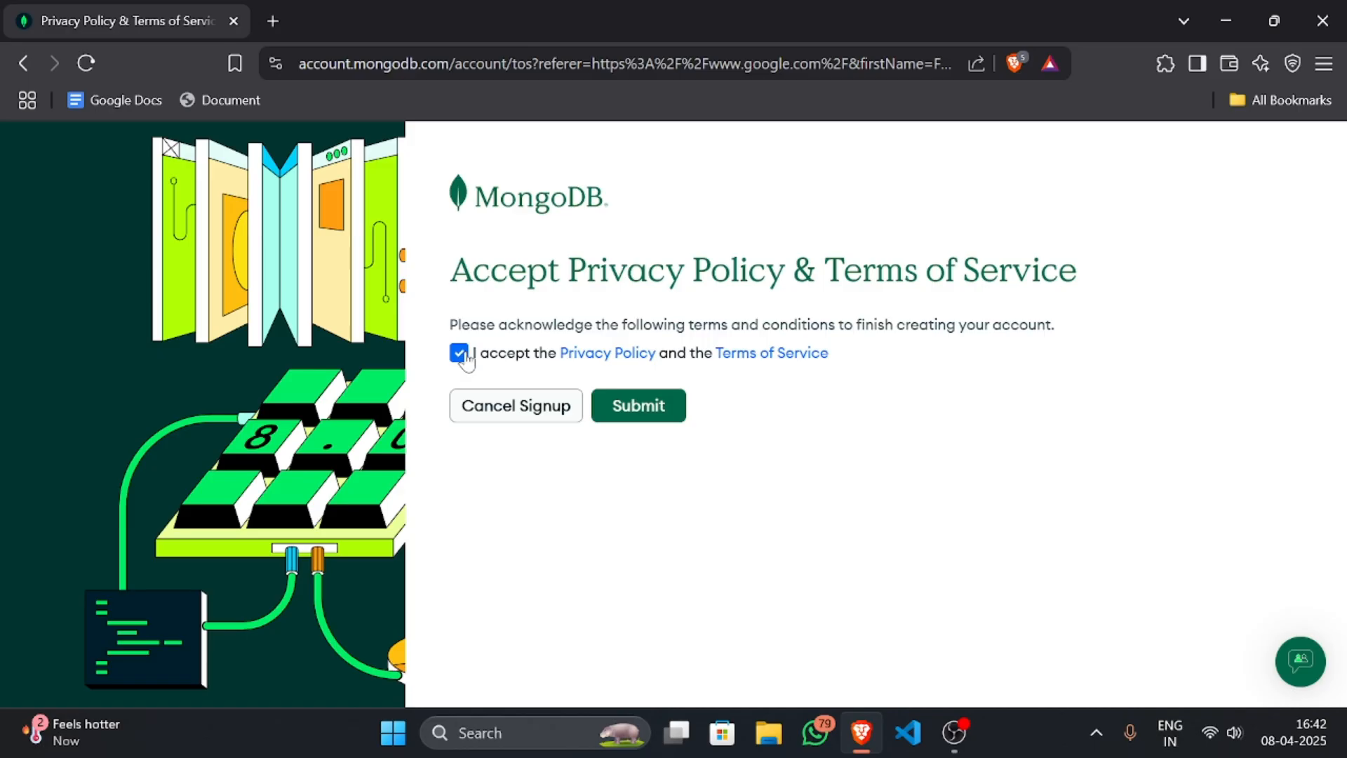
left_click(611, 397)
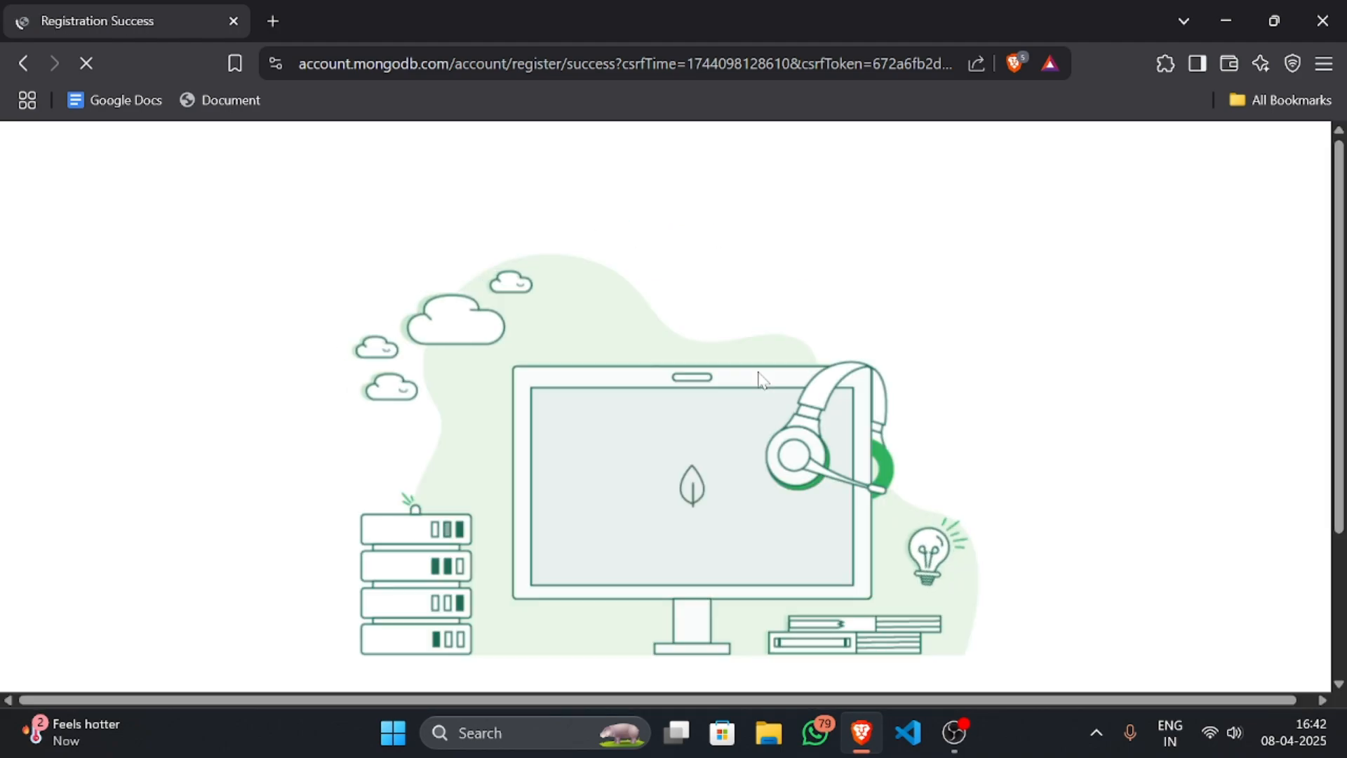
scroll(666, 390, "down", 3)
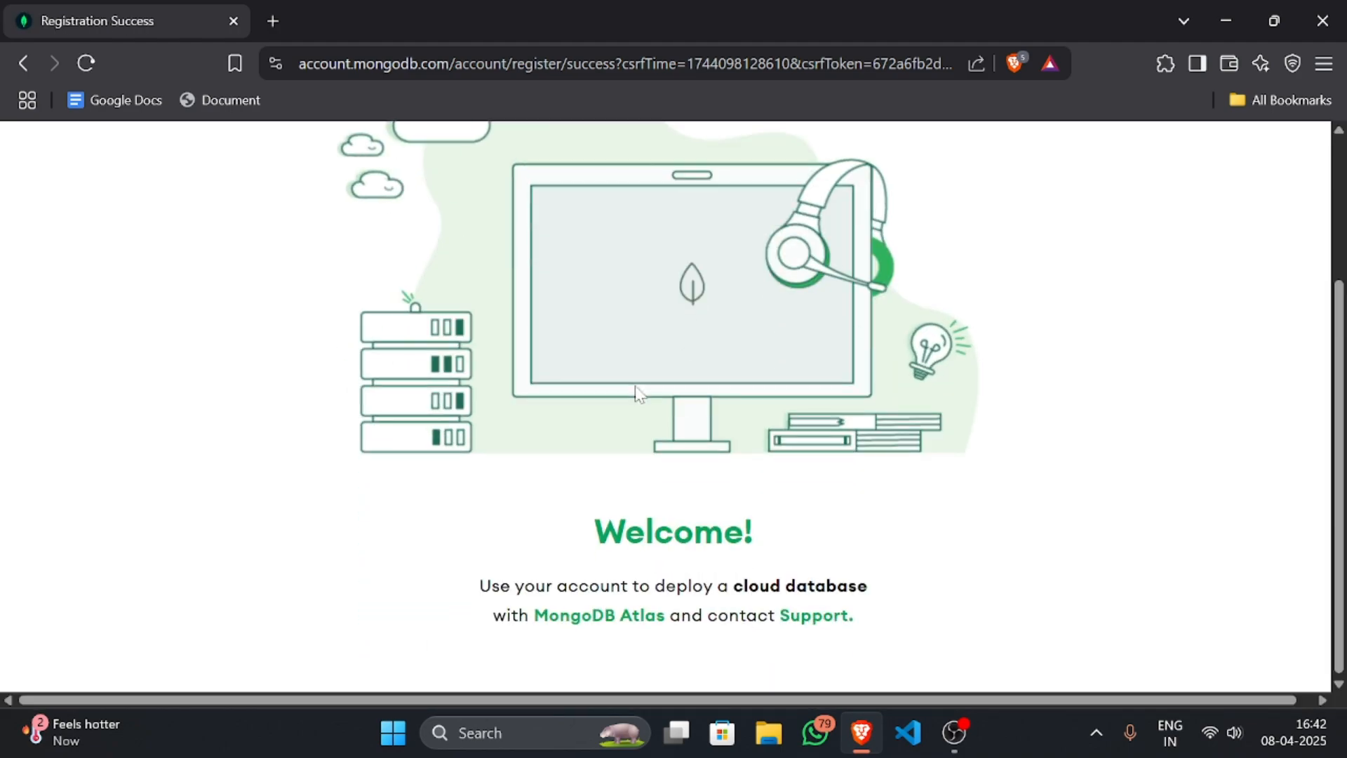
scroll(660, 410, "up", 3)
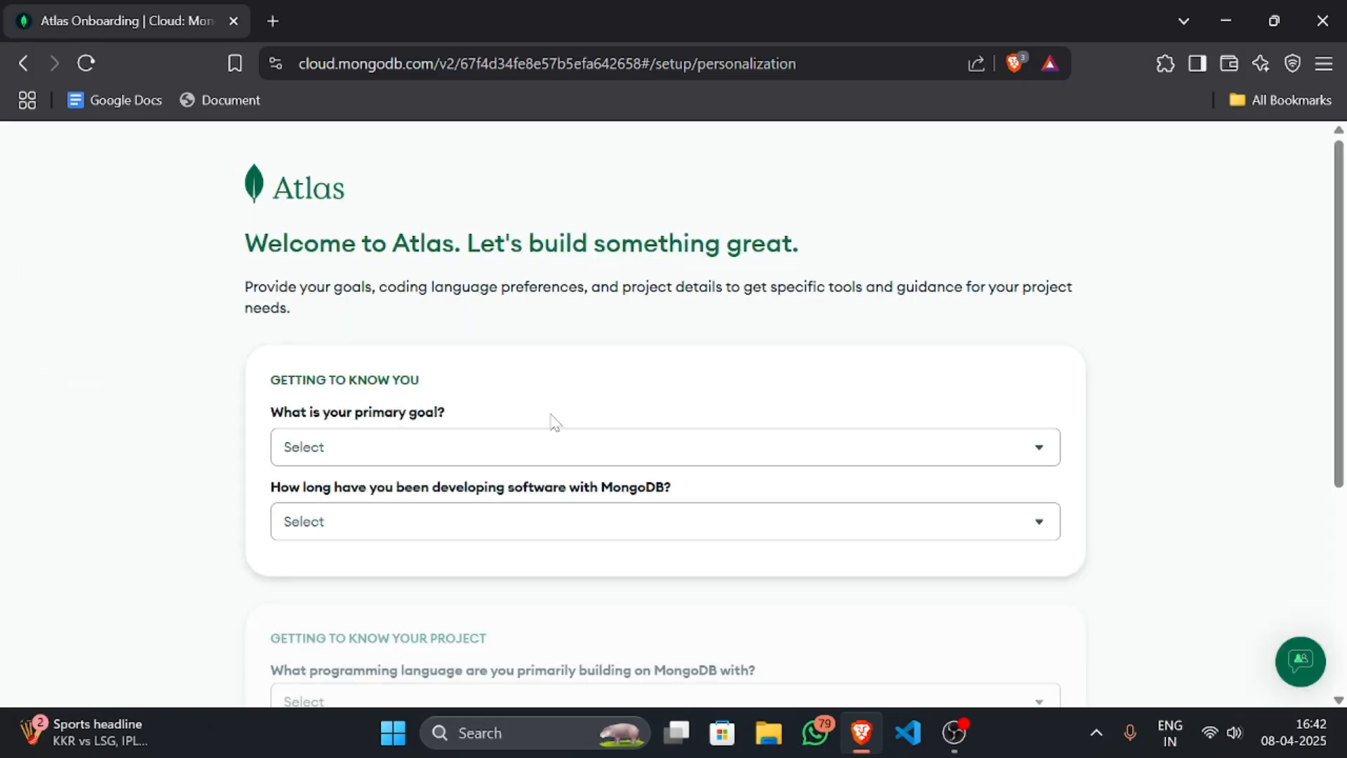
Step: Skip the Atlas onboarding personalization questions to reach the cluster deployment page
scroll(684, 344, "down", 3)
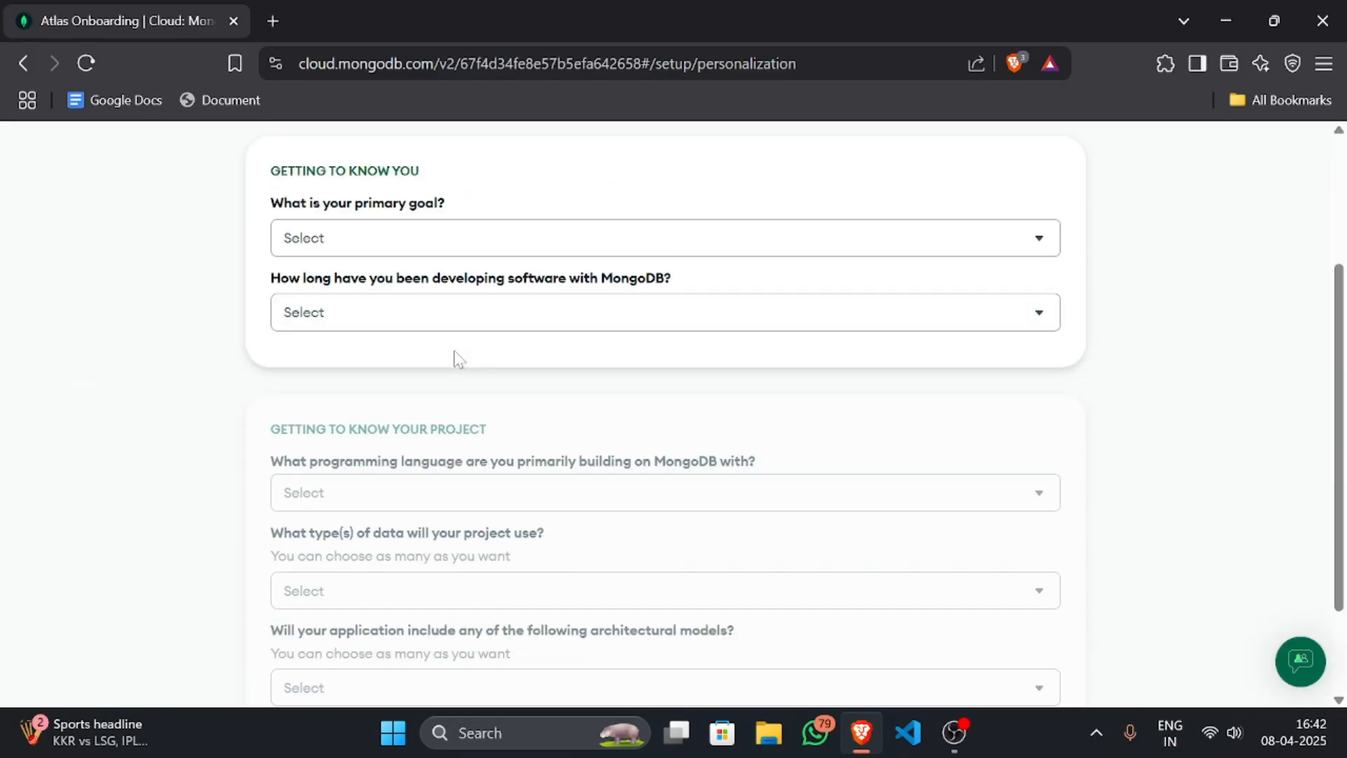
scroll(435, 361, "up", 2)
left_click(559, 344)
scroll(223, 433, "down", 3)
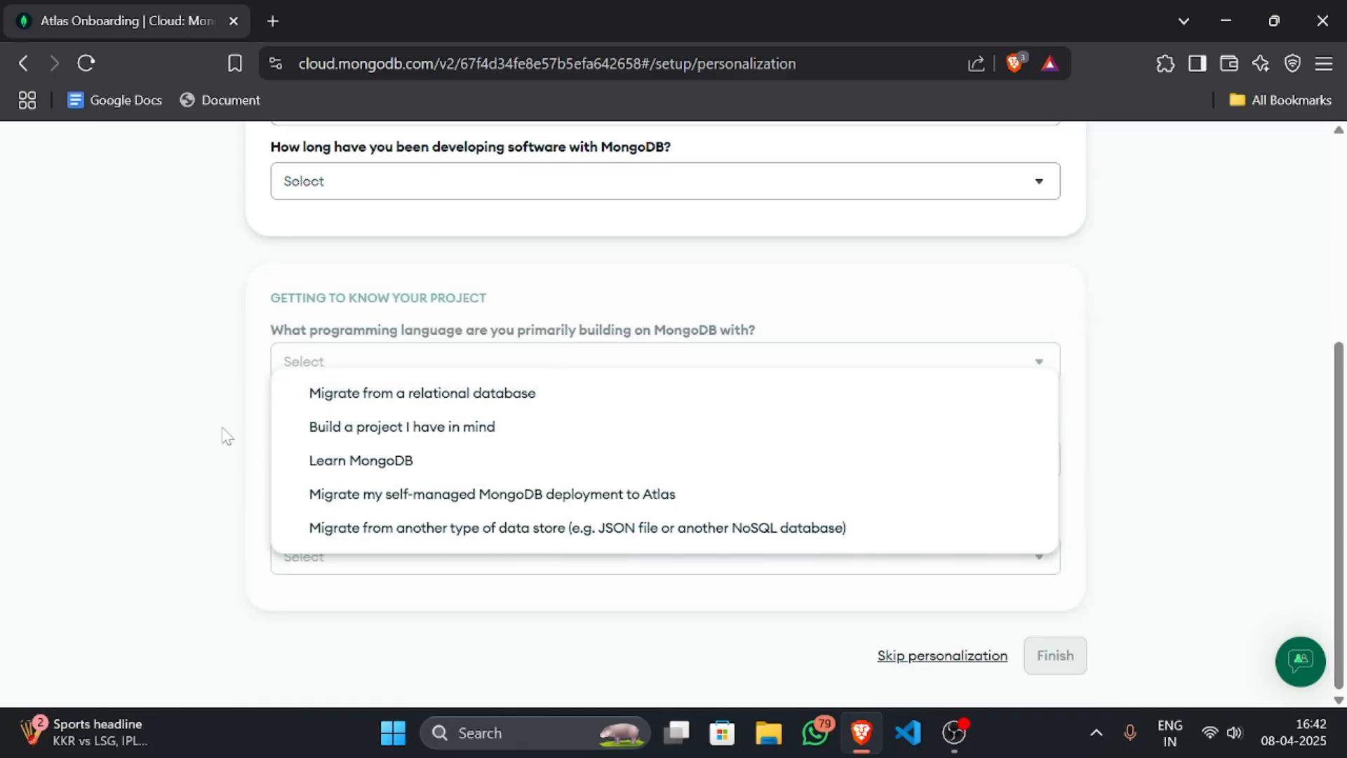
left_click(157, 423)
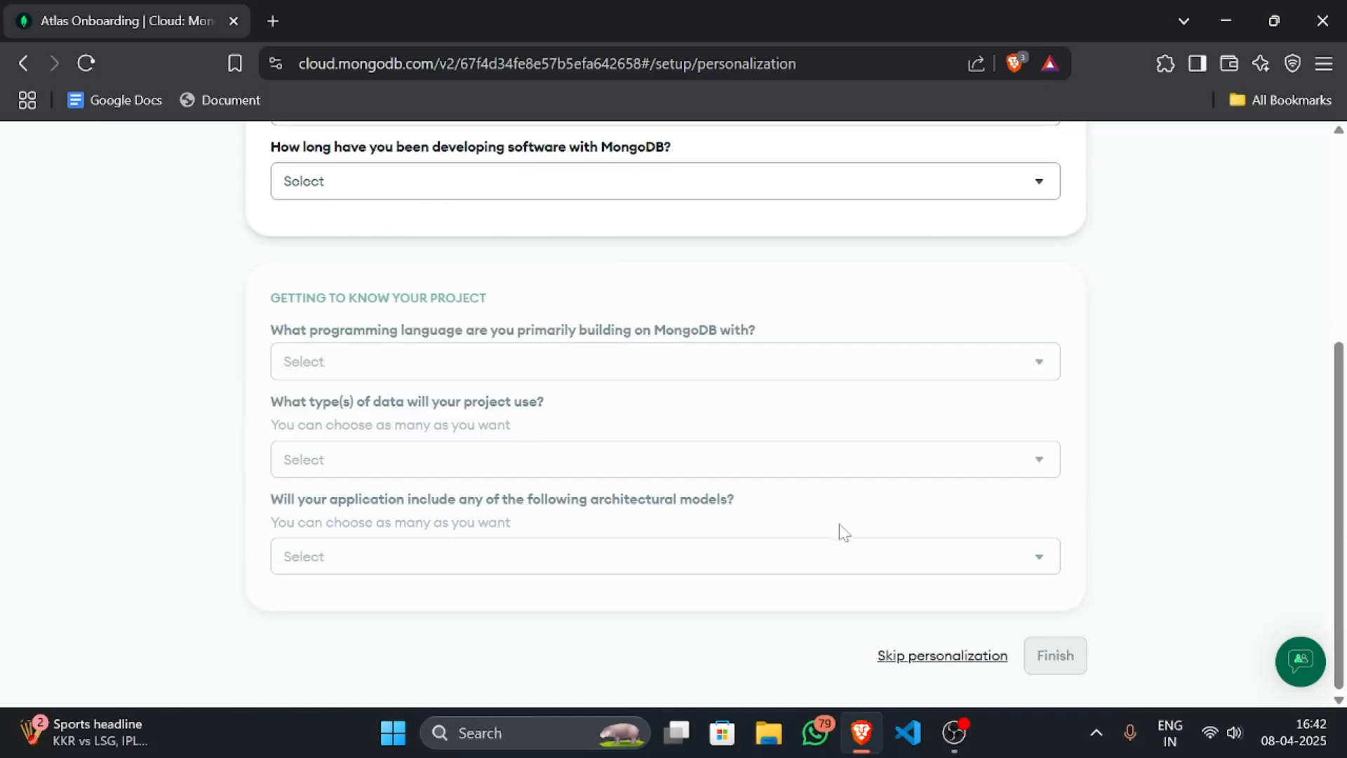
left_click(910, 659)
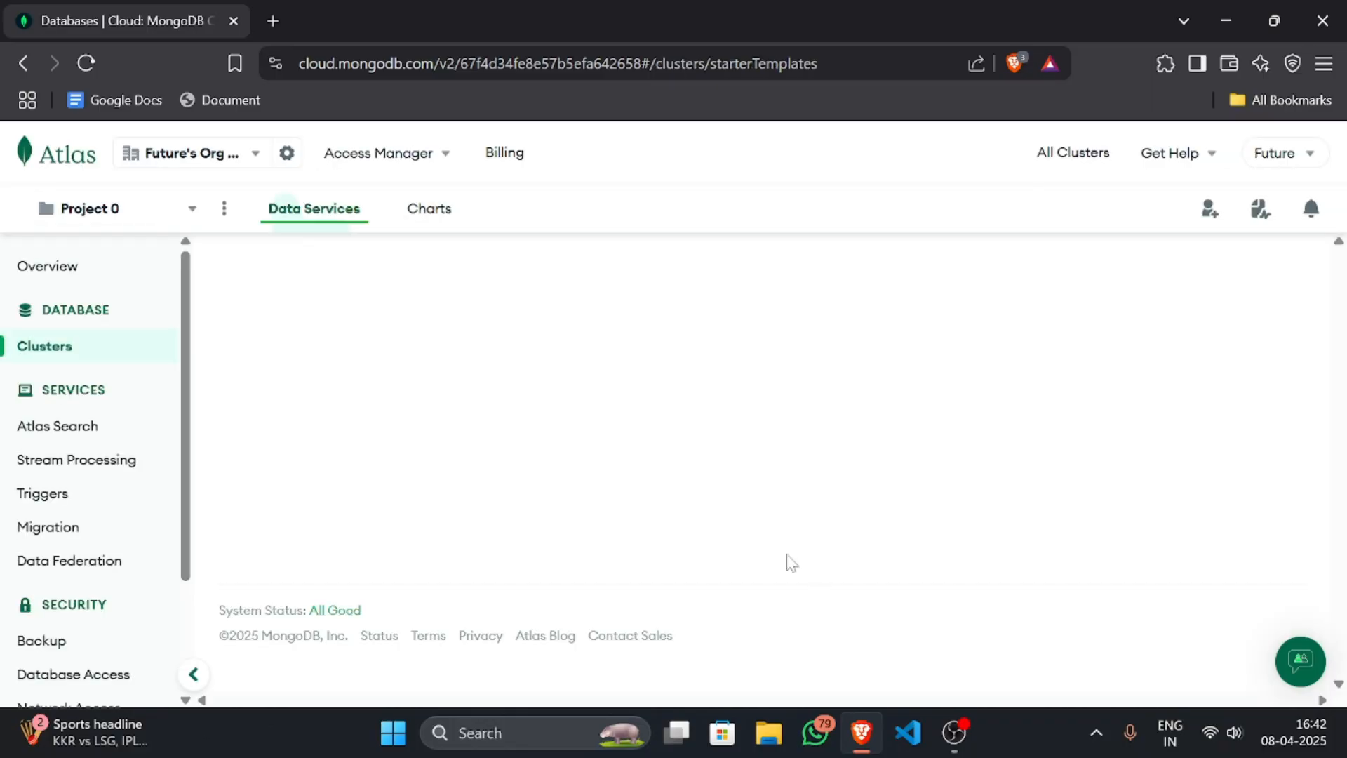
scroll(824, 421, "down", 4)
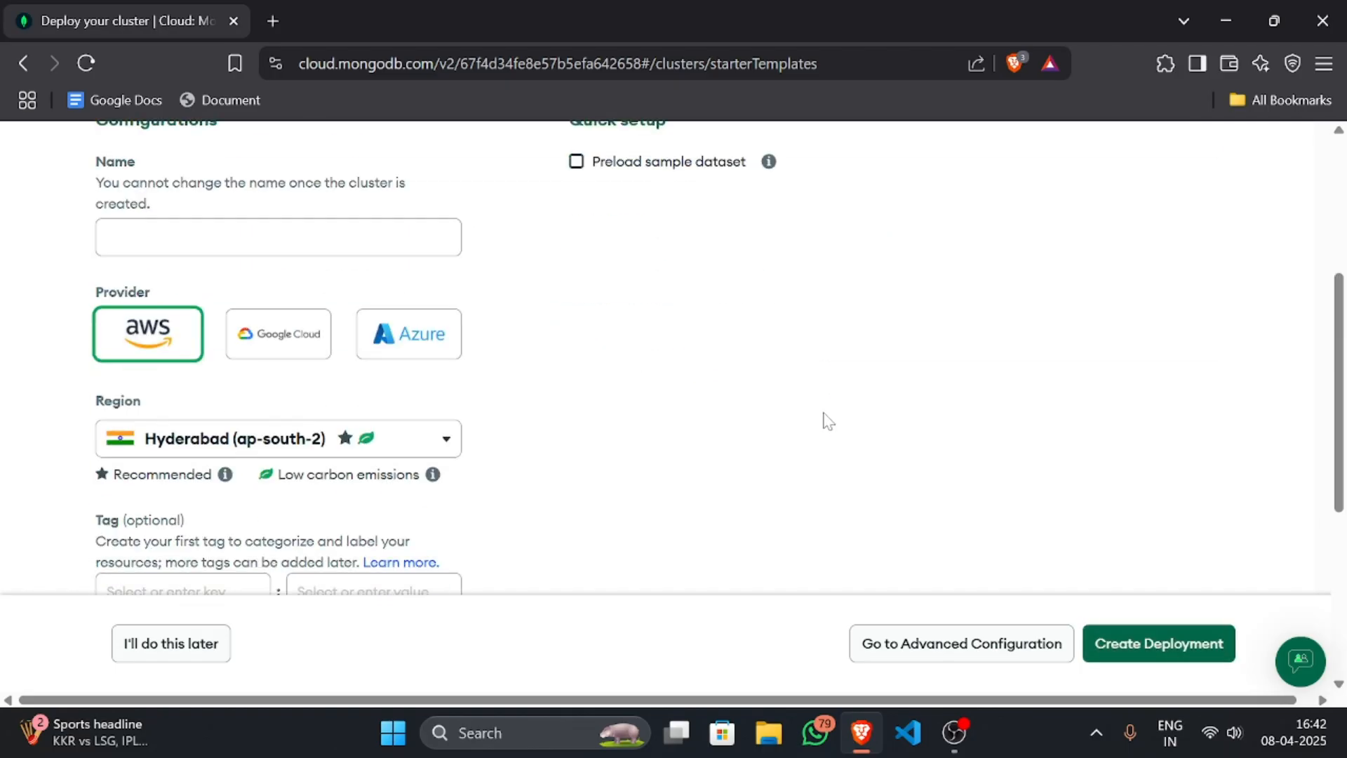
scroll(824, 421, "up", 5)
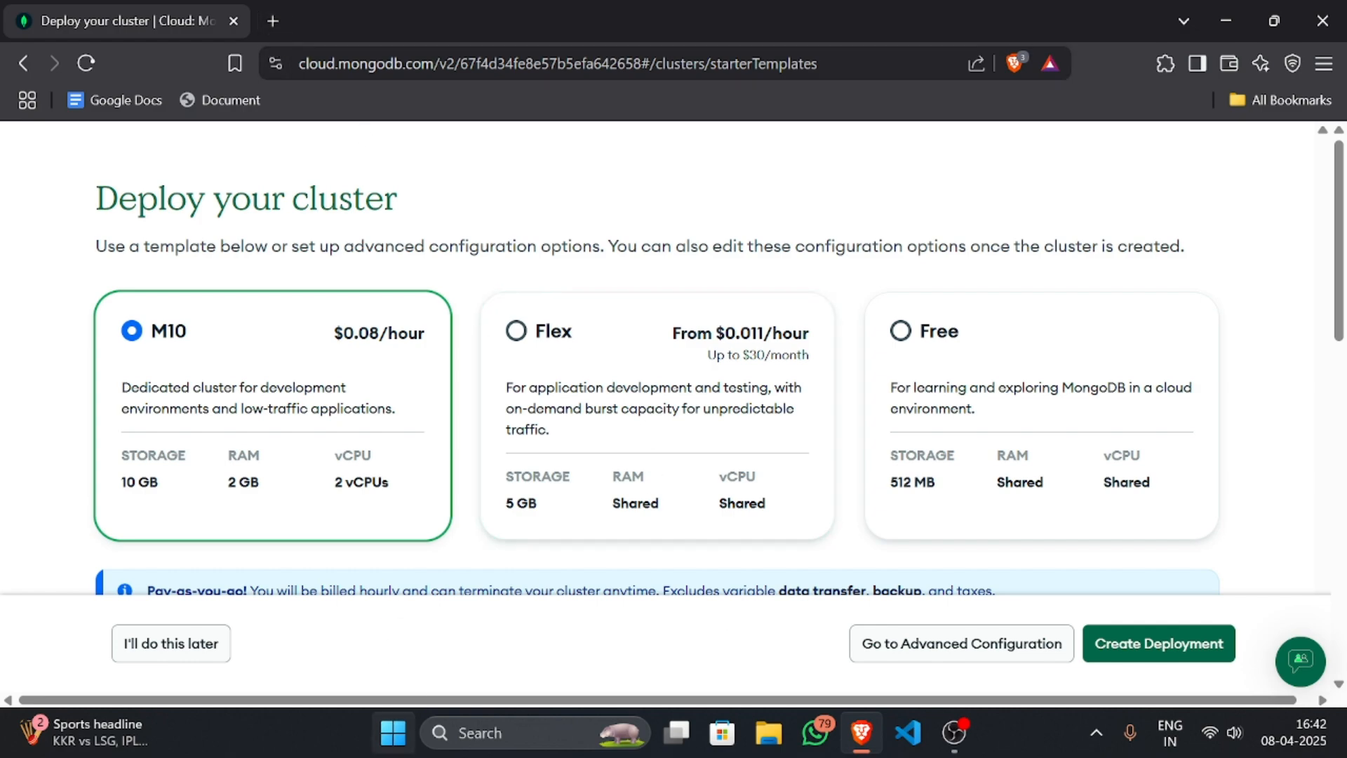
Step: Switch to Notepad and write "E-commerce" in a new blank note
left_click(394, 731)
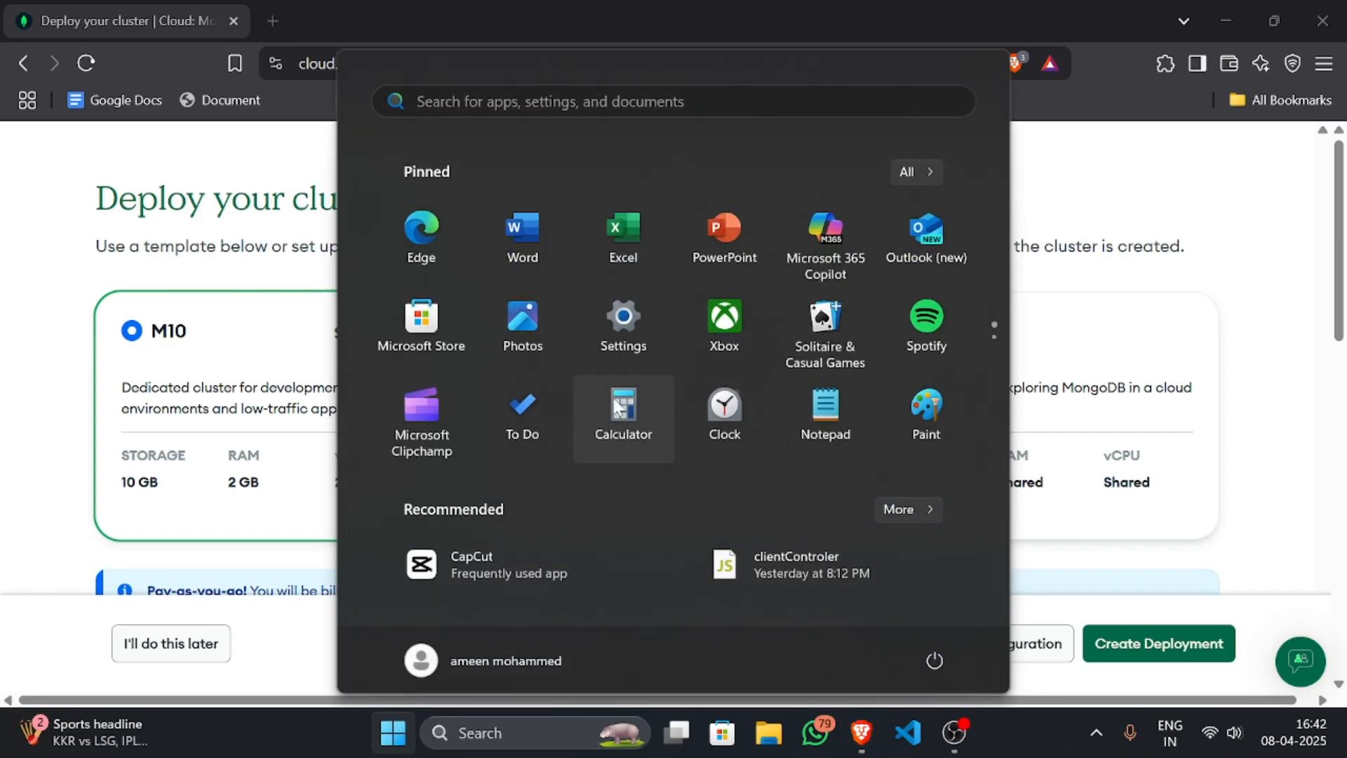
left_click(835, 430)
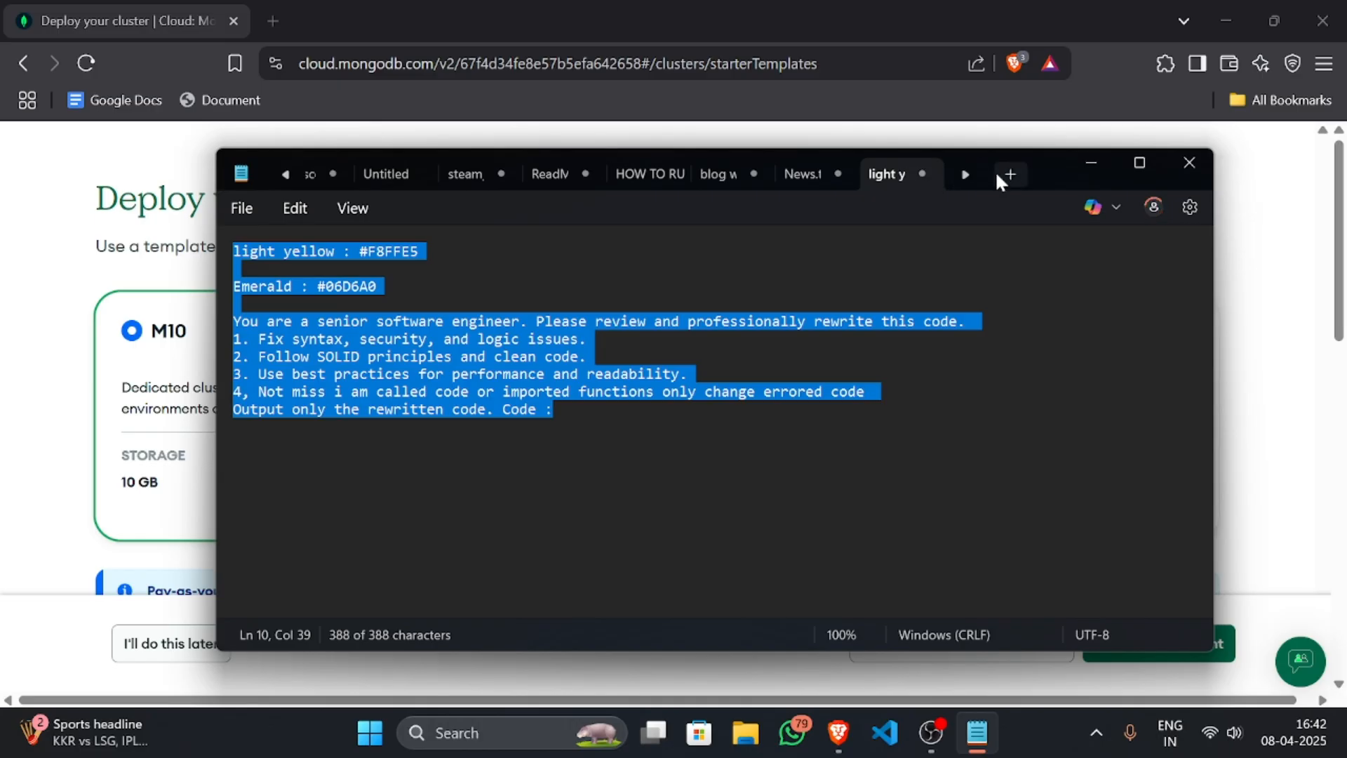
left_click(999, 175)
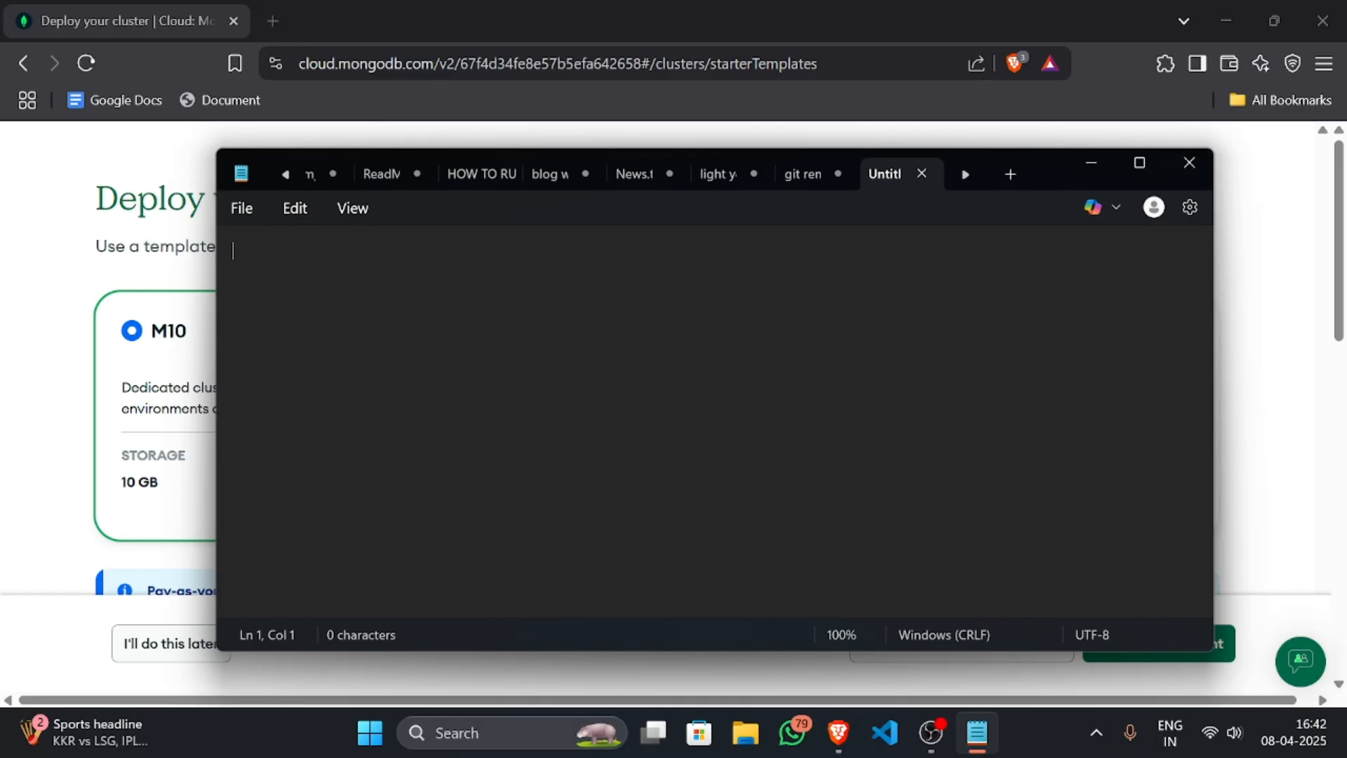
type("E-commerce")
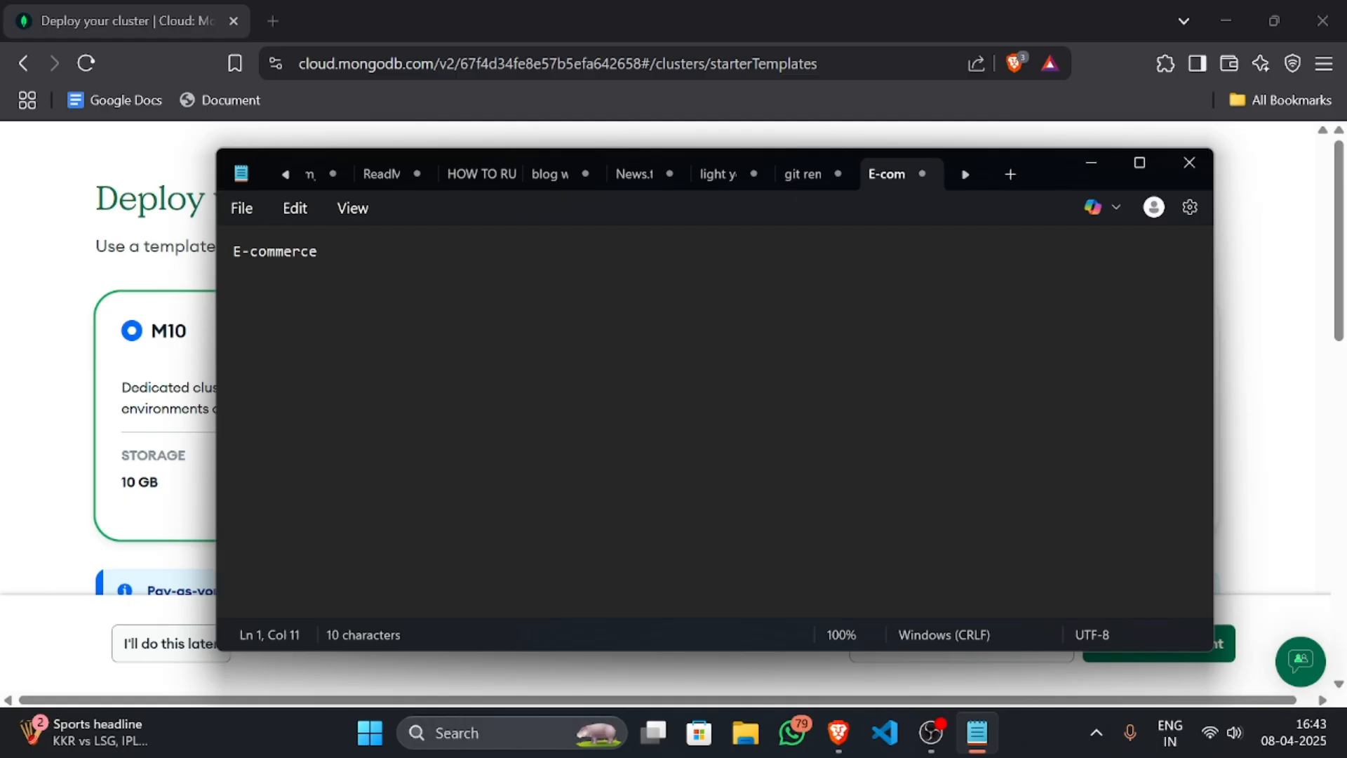
Step: Extend the note's heading so that it reads "E-commerce - DB"
type(" - collect")
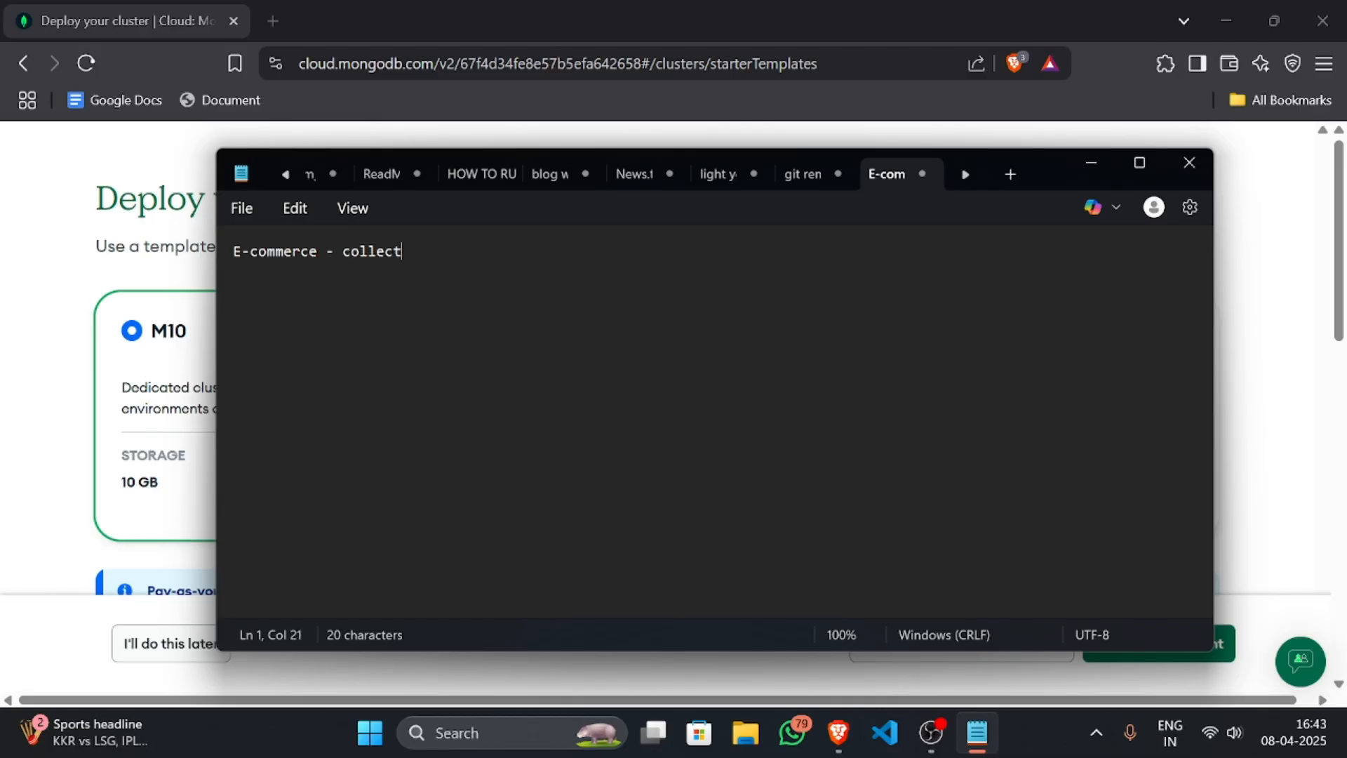
type("ion")
key("BackSpace")
key("BackSpace")
key("BackSpace")
key("BackSpace")
key("BackSpace")
key("BackSpace")
key("BackSpace")
key("BackSpace")
key("BackSpace")
key("BackSpace")
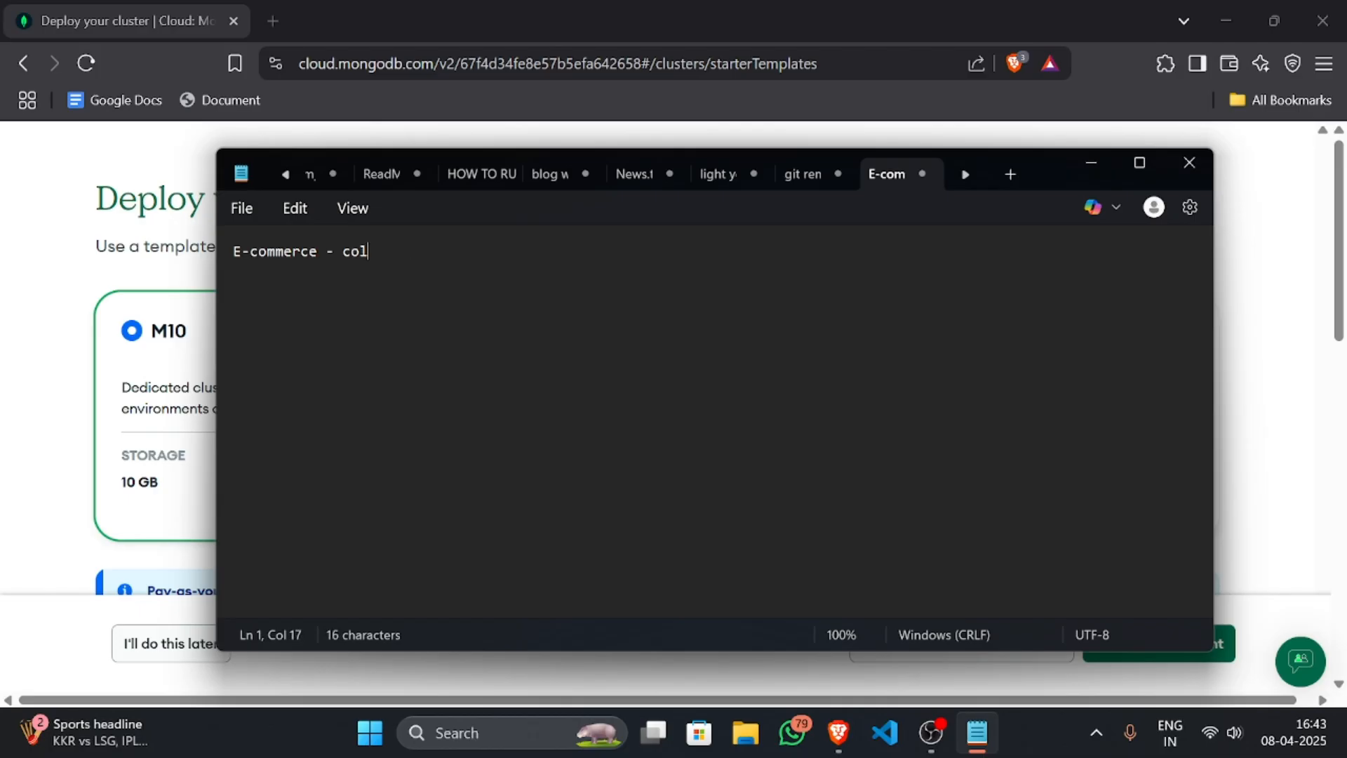
type("BD")
key("Return")
key("BackSpace")
key("BackSpace")
key("BackSpace")
type("DB")
Step: List "-orders", "-products" and "-users" on separate lines under the heading, followed by an empty "-" line
key("Return")
type("-")
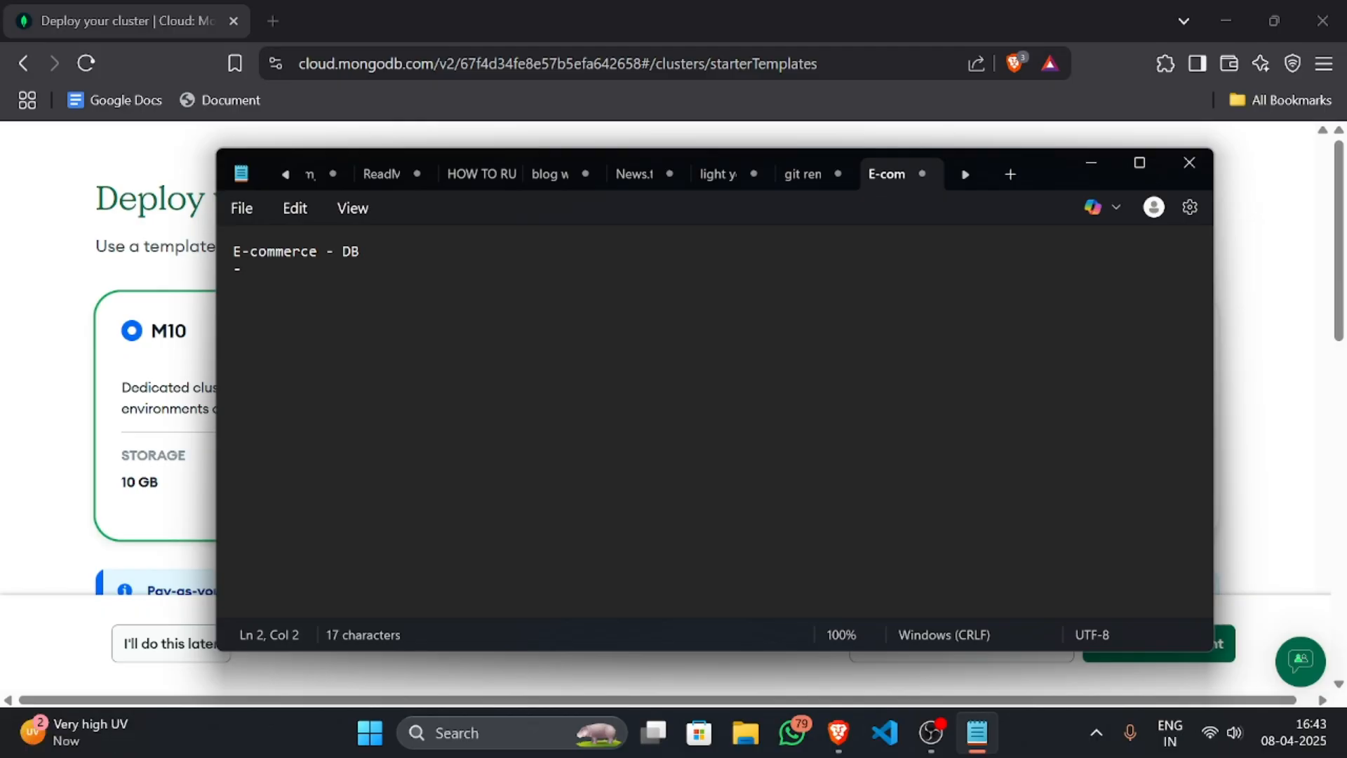
type("orders")
key("Return")
type("-produ")
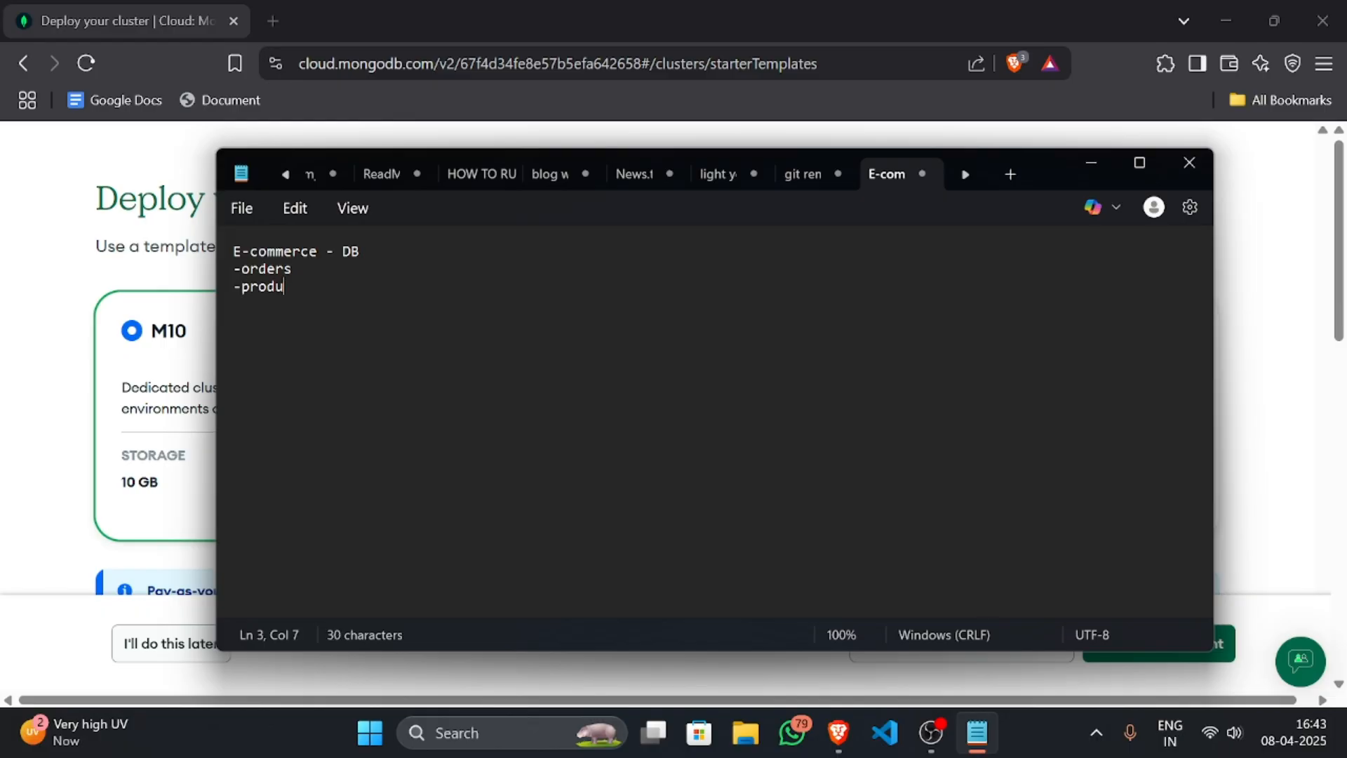
type("ts")
key("Return")
left_click(283, 286)
left_click(271, 322)
key("Return")
type("-users")
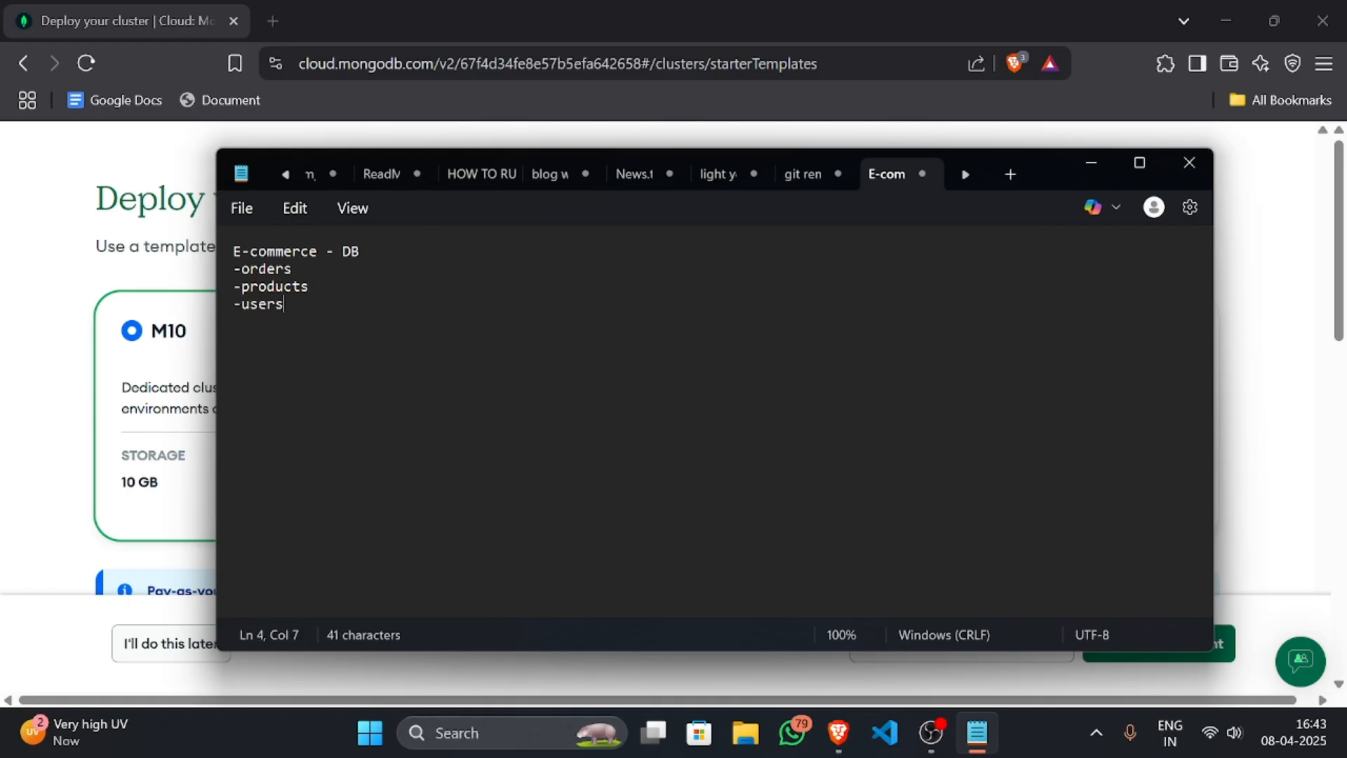
key("Return")
type("-")
left_click_drag(228, 253, 309, 253)
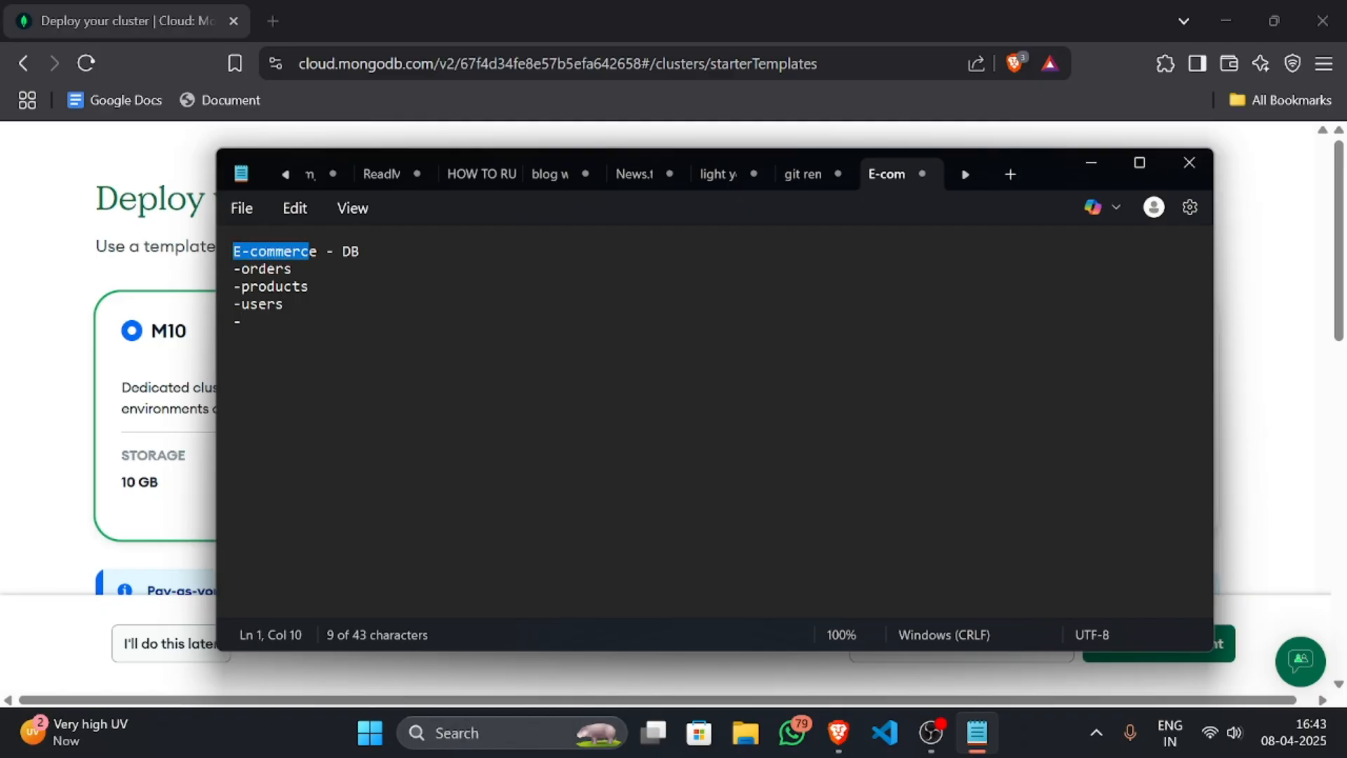
left_click(310, 286)
Step: Switch back to the browser and choose the Free template for the cluster
left_click(65, 317)
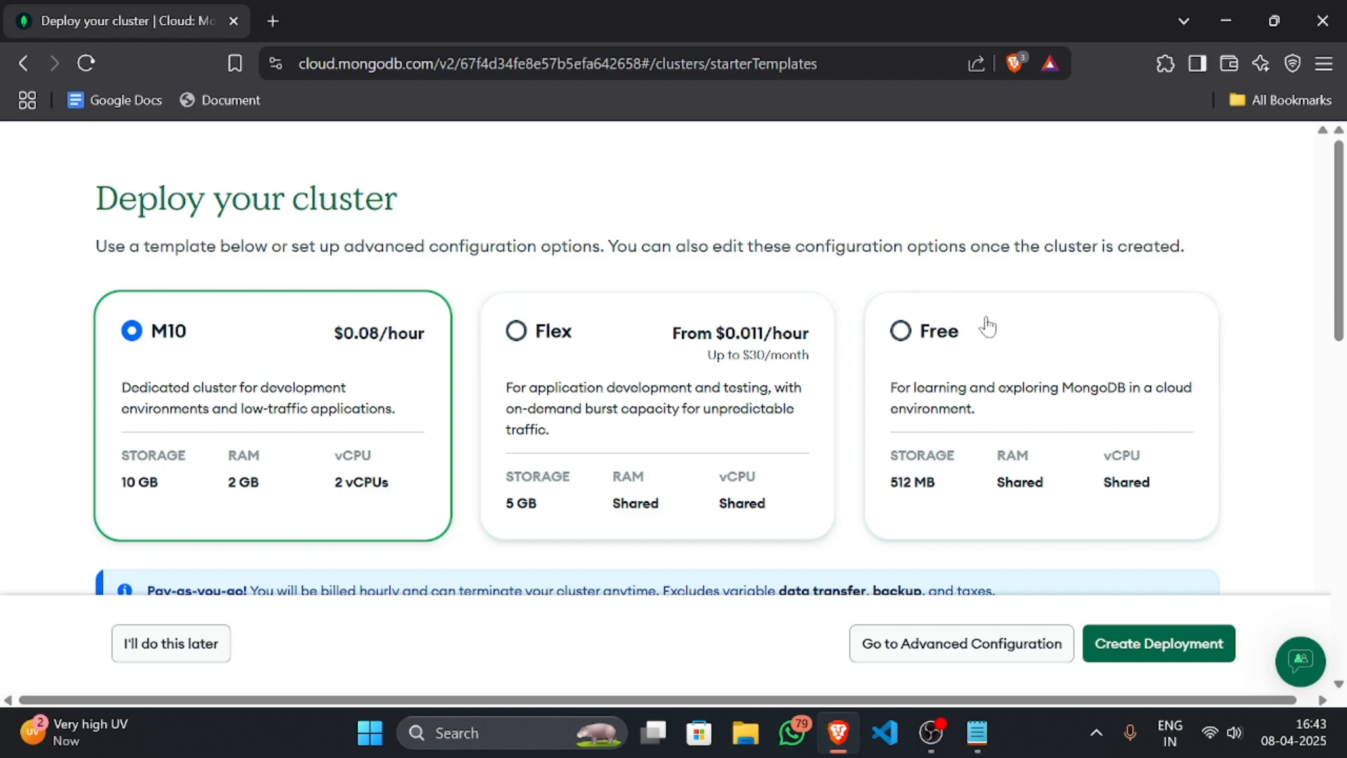
left_click(957, 328)
scroll(956, 330, "down", 2)
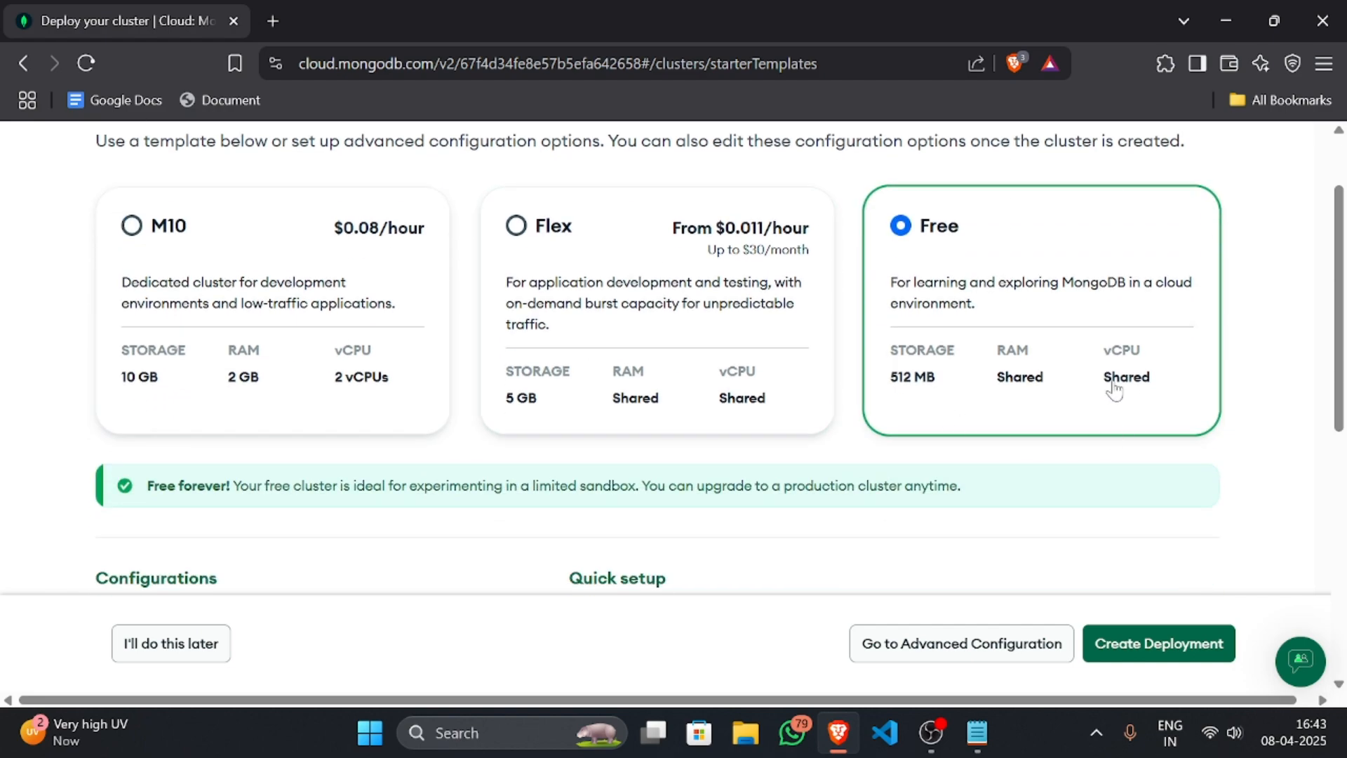
scroll(618, 410, "down", 4)
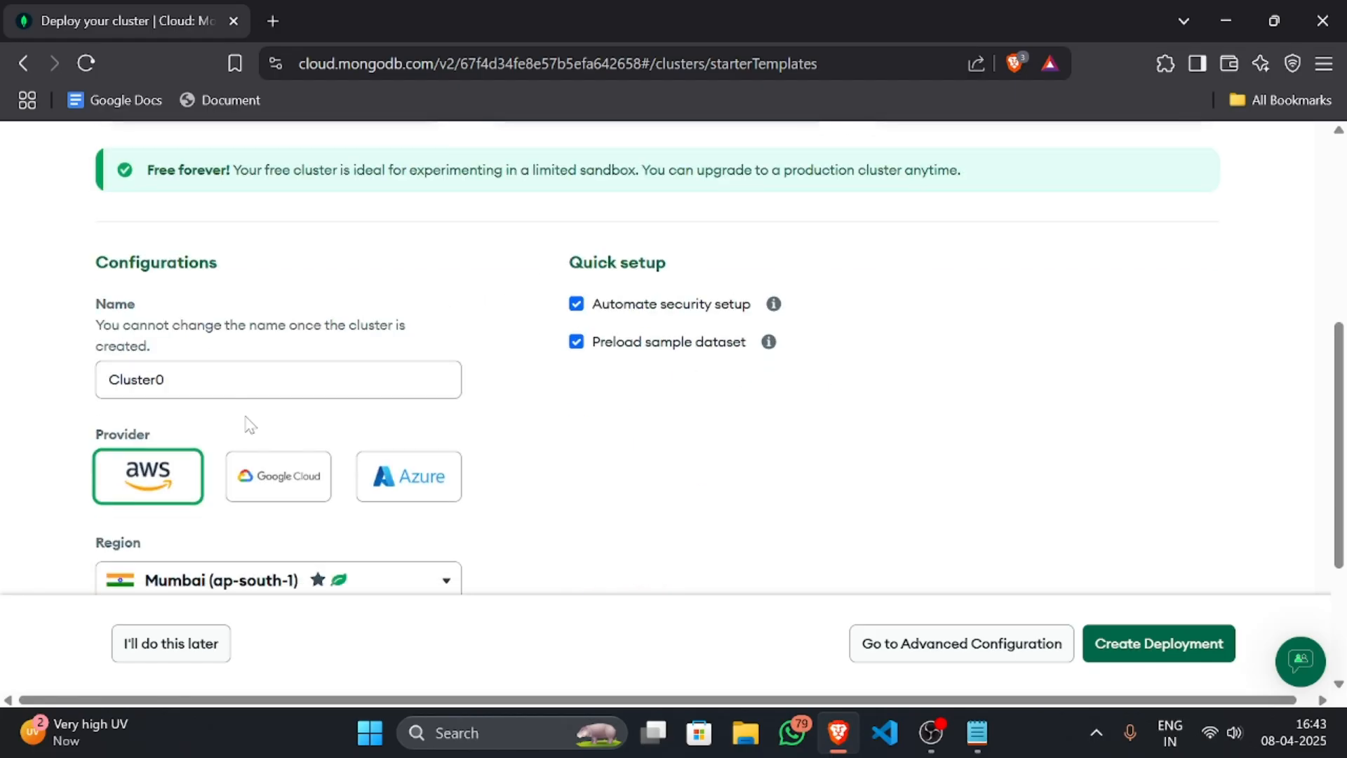
Step: Replace the default cluster name with "Futurebeets"
left_click(232, 380)
left_click_drag(166, 380, 90, 398)
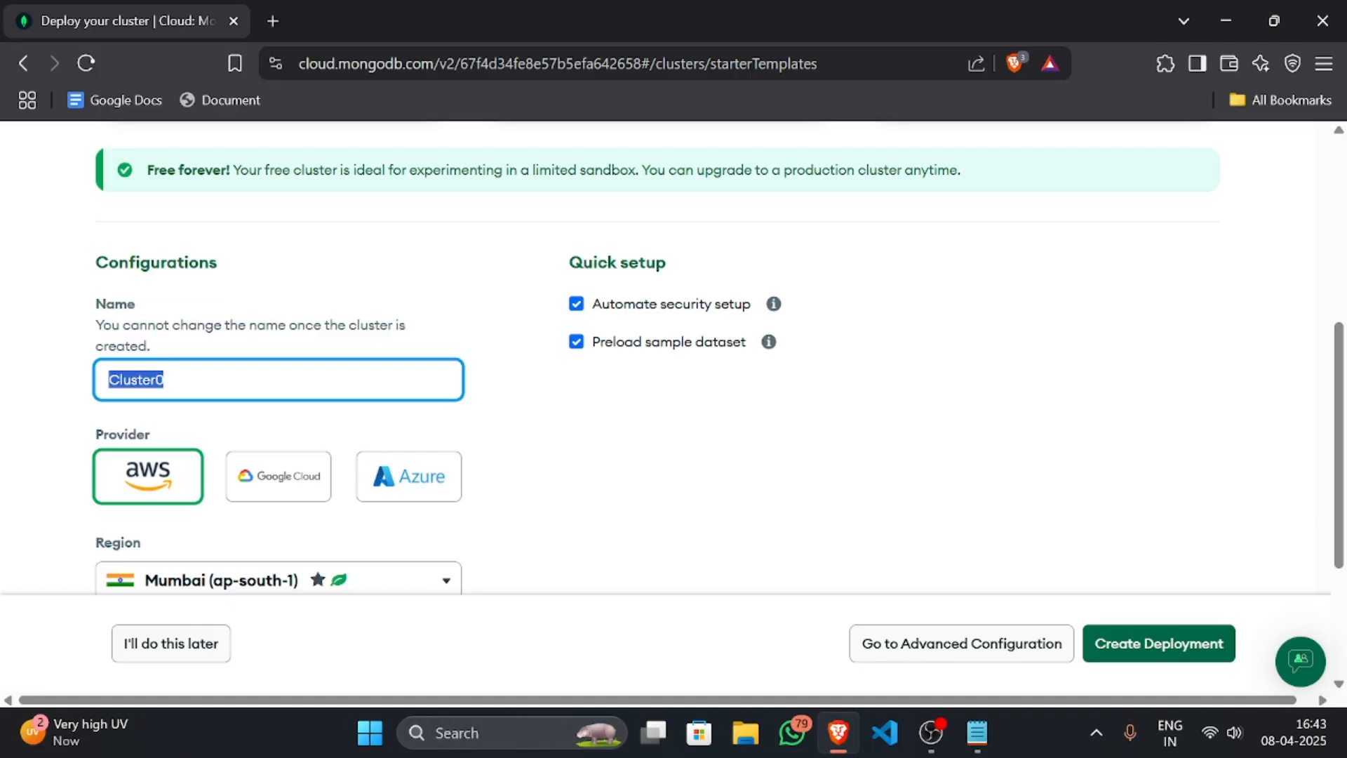
type("Futur")
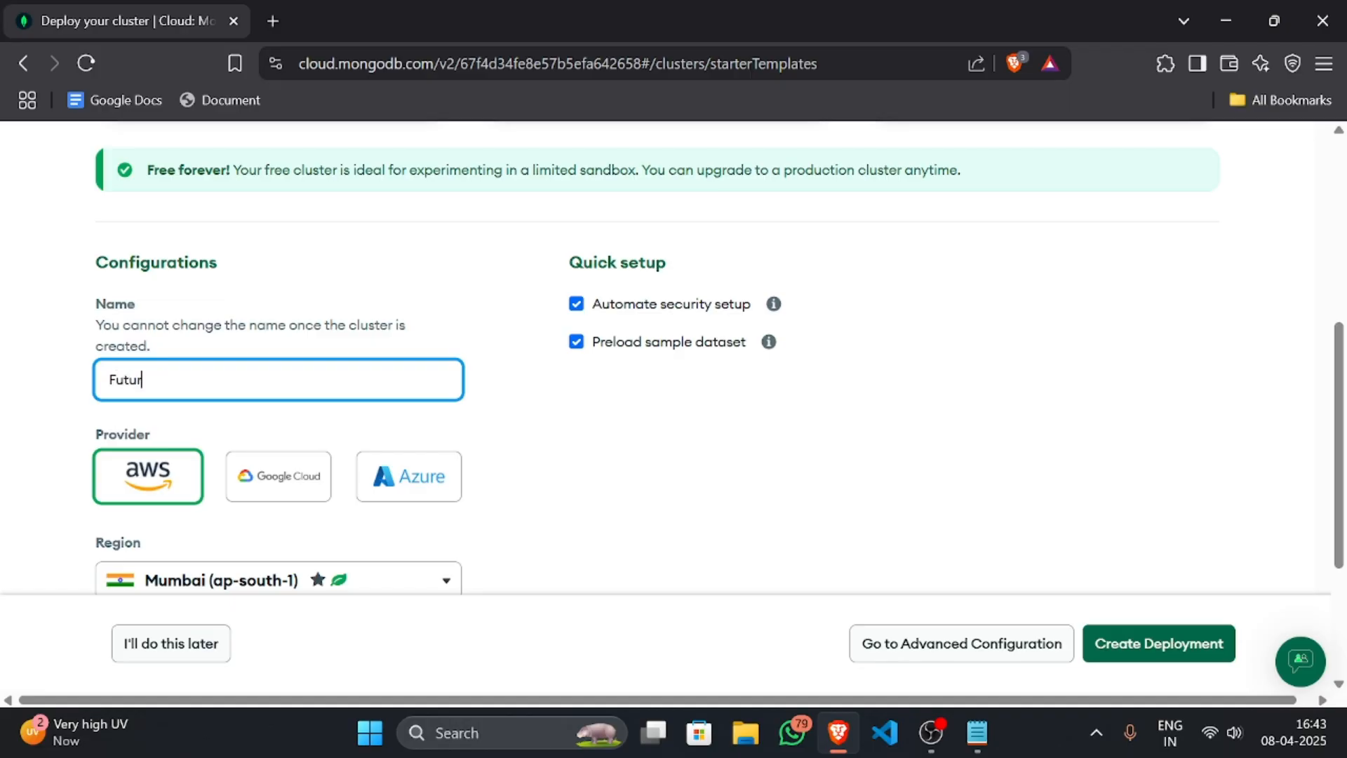
type("ebeets")
Step: Create the cluster deployment with AWS as the provider and Mumbai (ap-south-1) as the region
scroll(509, 370, "down", 3)
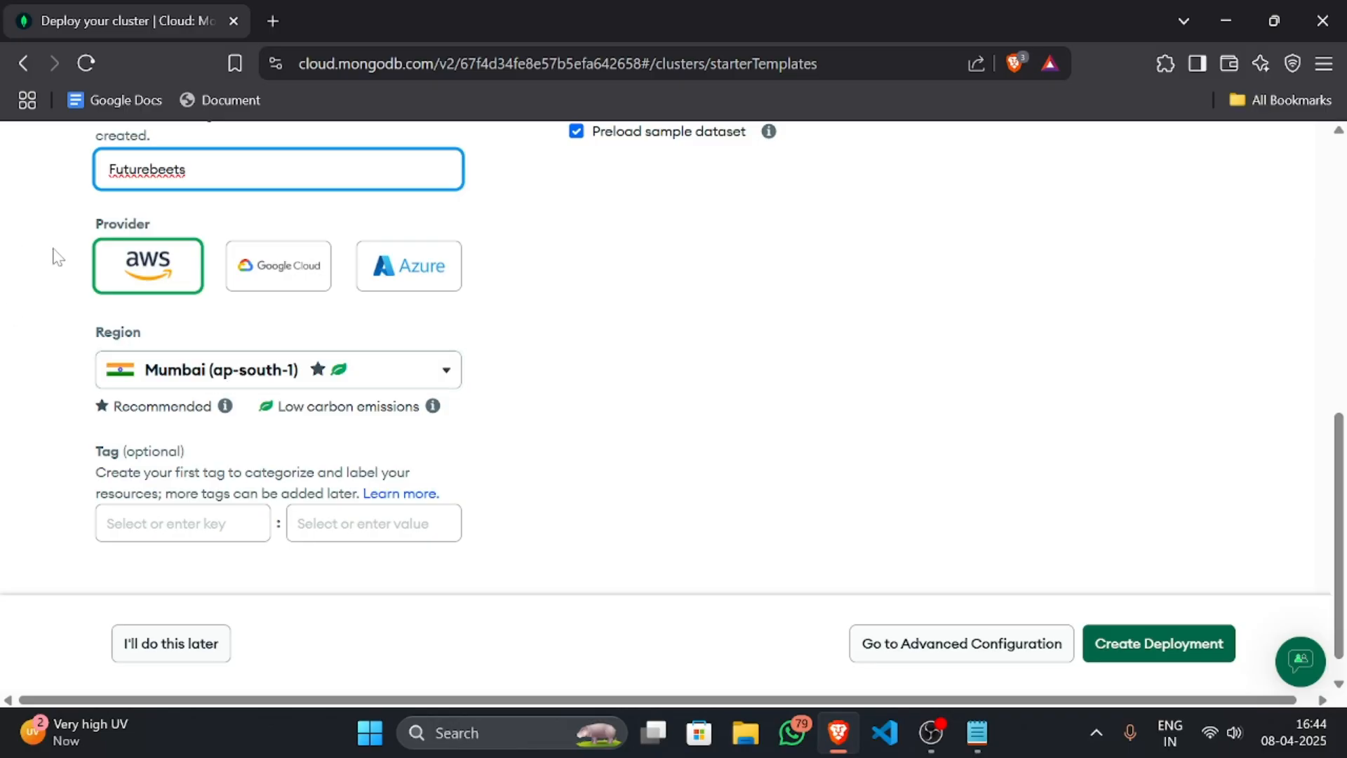
scroll(147, 242, "down", 1)
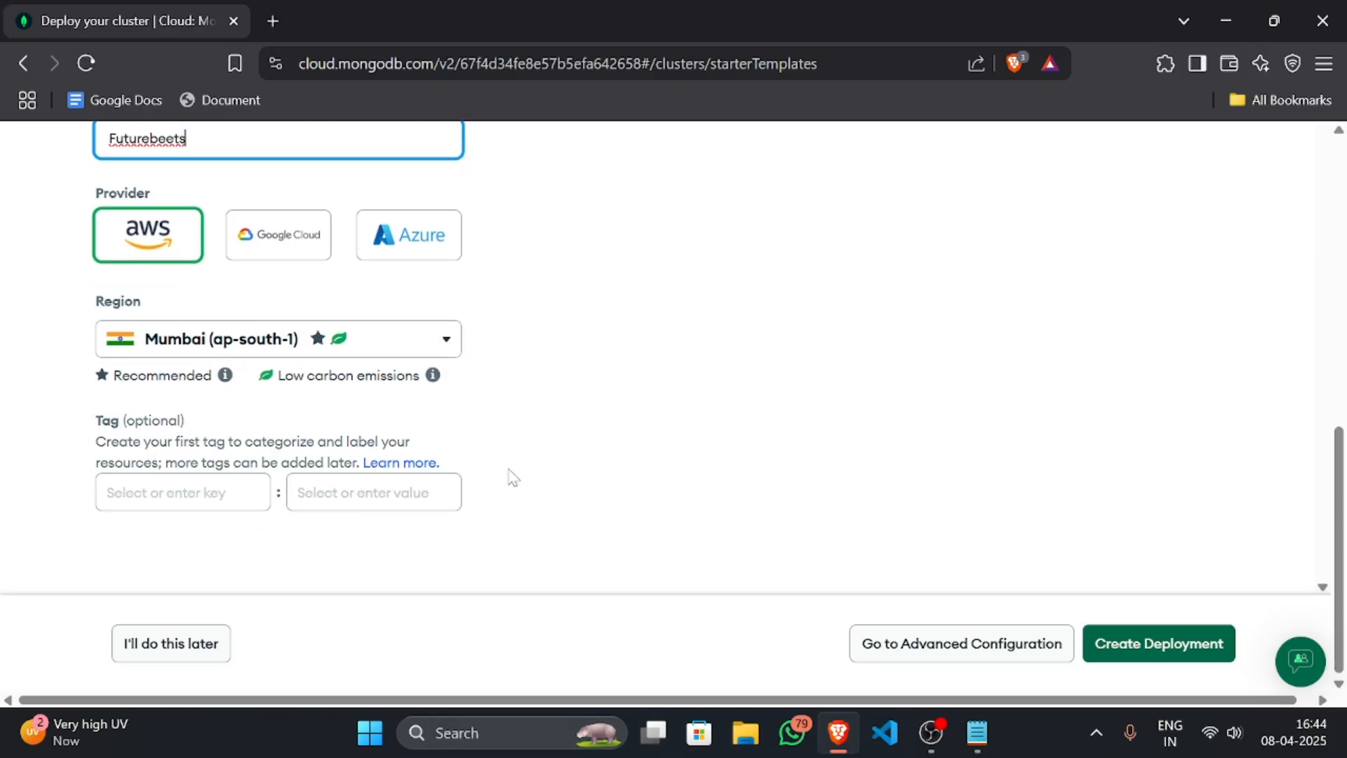
left_click(1131, 650)
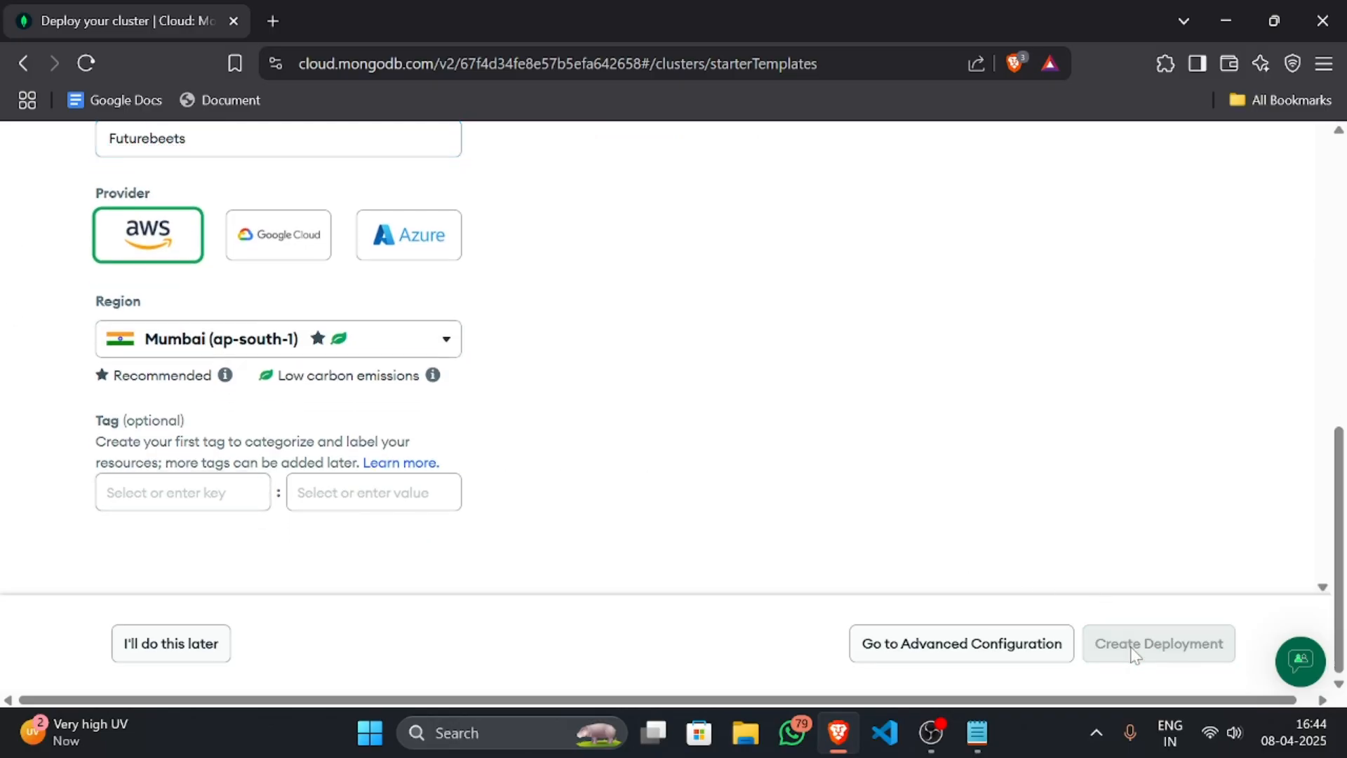
scroll(588, 508, "up", 4)
scroll(588, 508, "up", 4)
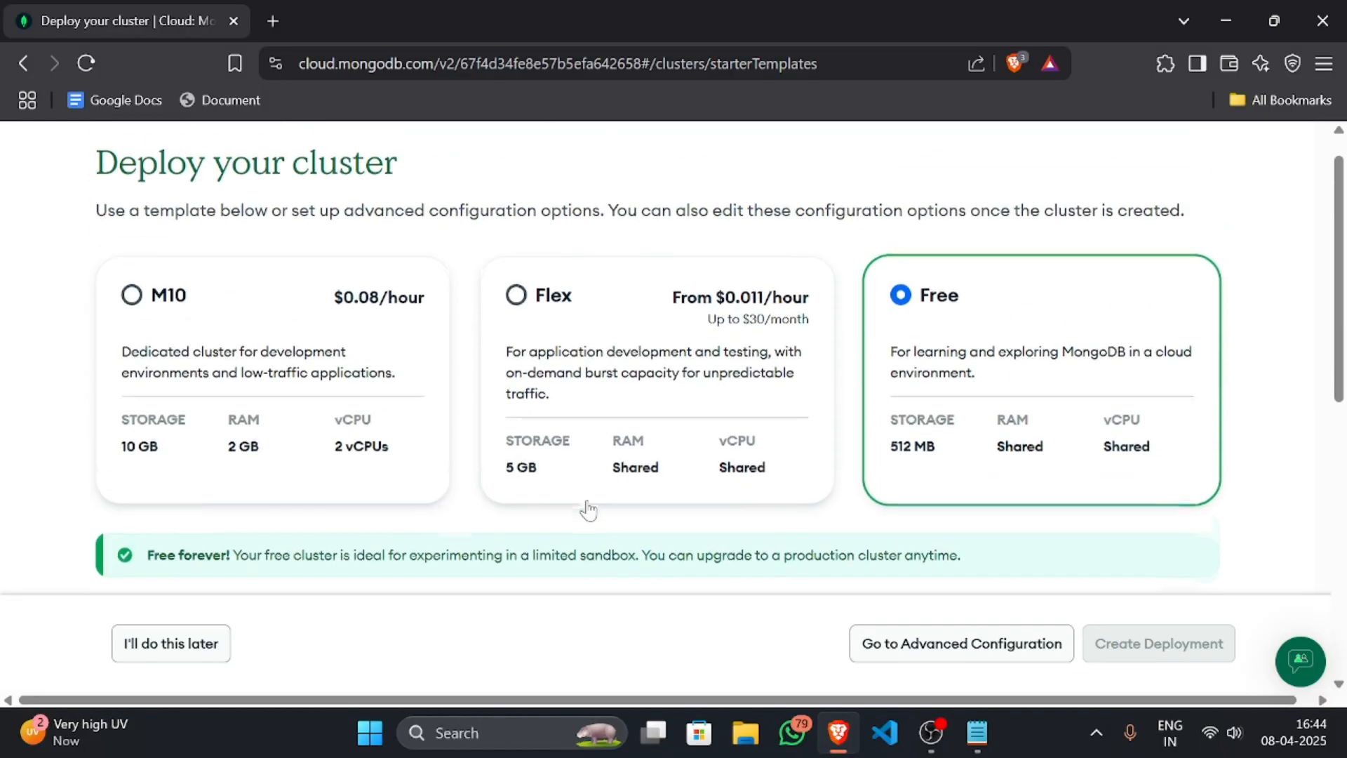
scroll(627, 491, "down", 3)
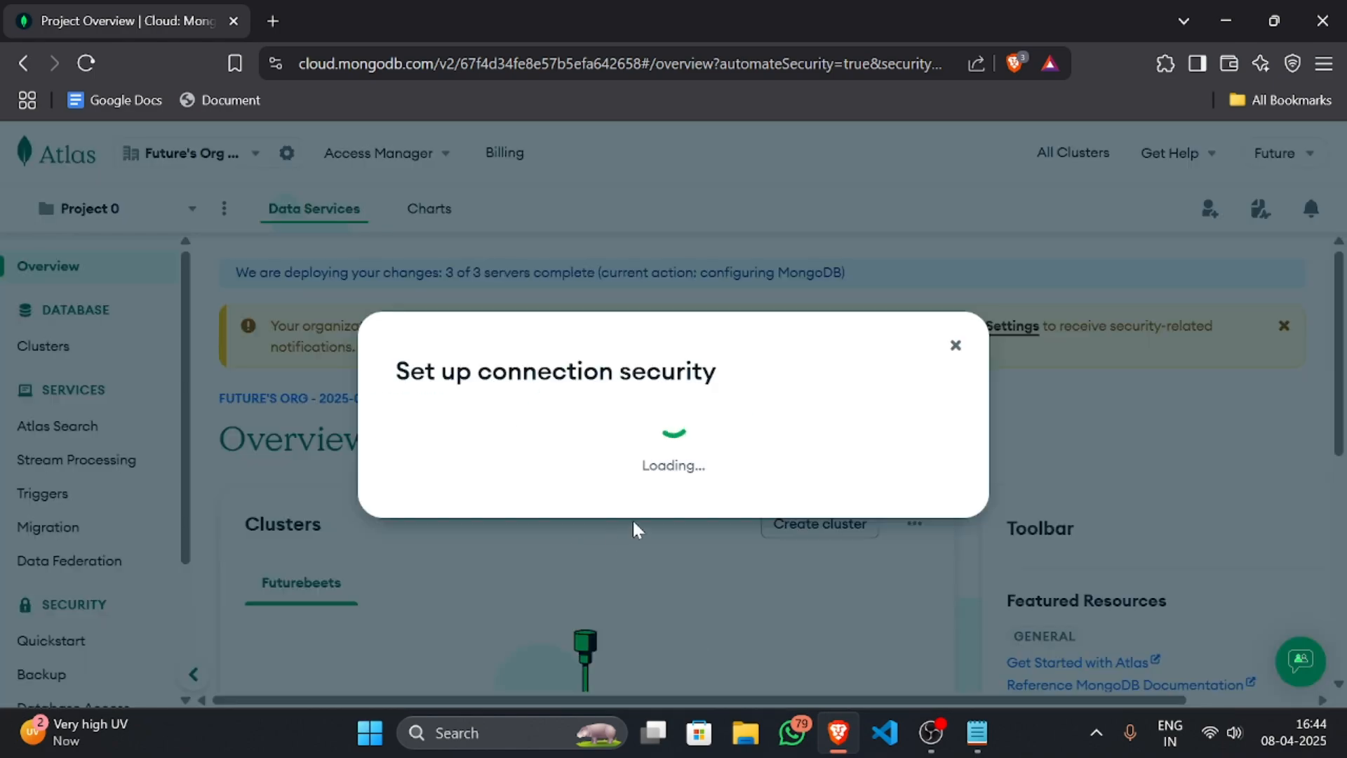
Step: Copy the generated database user password and create the database user with the suggested credentials
scroll(675, 529, "down", 3)
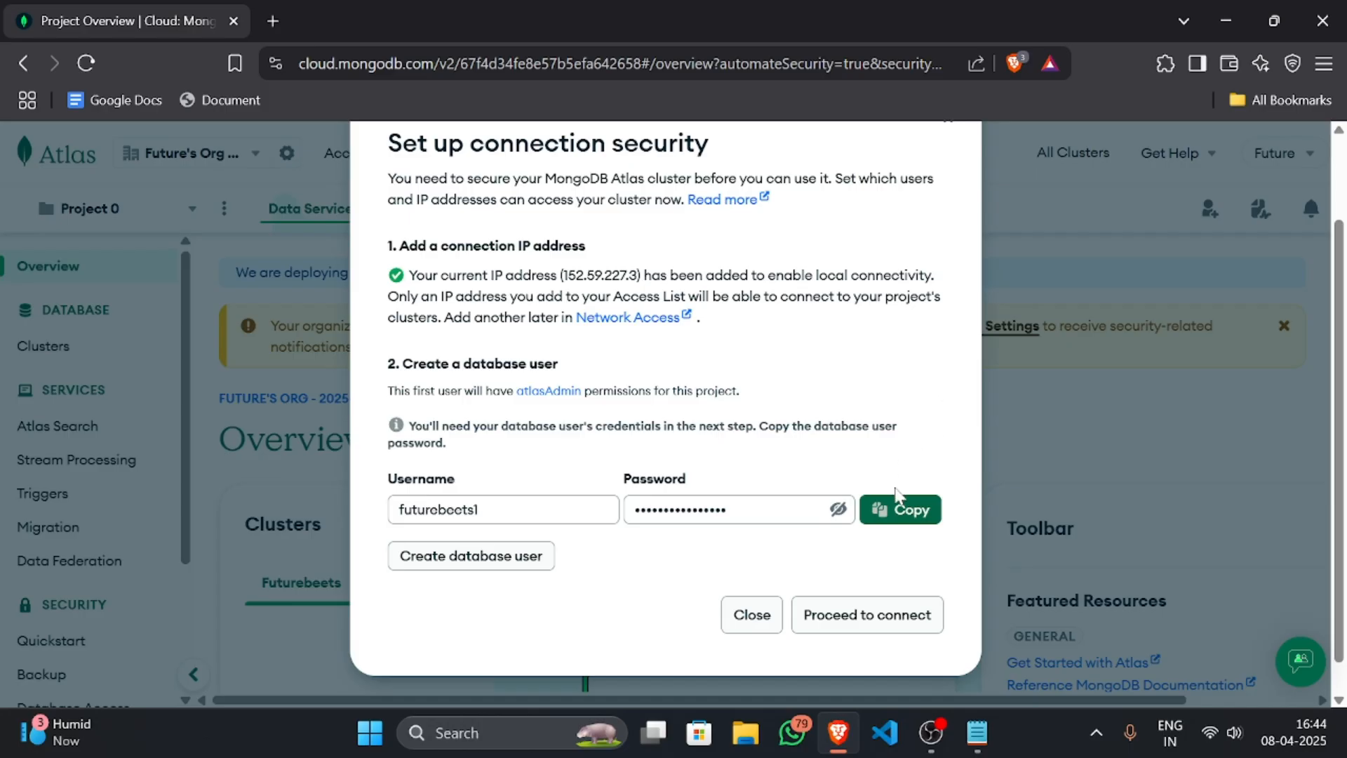
left_click(902, 513)
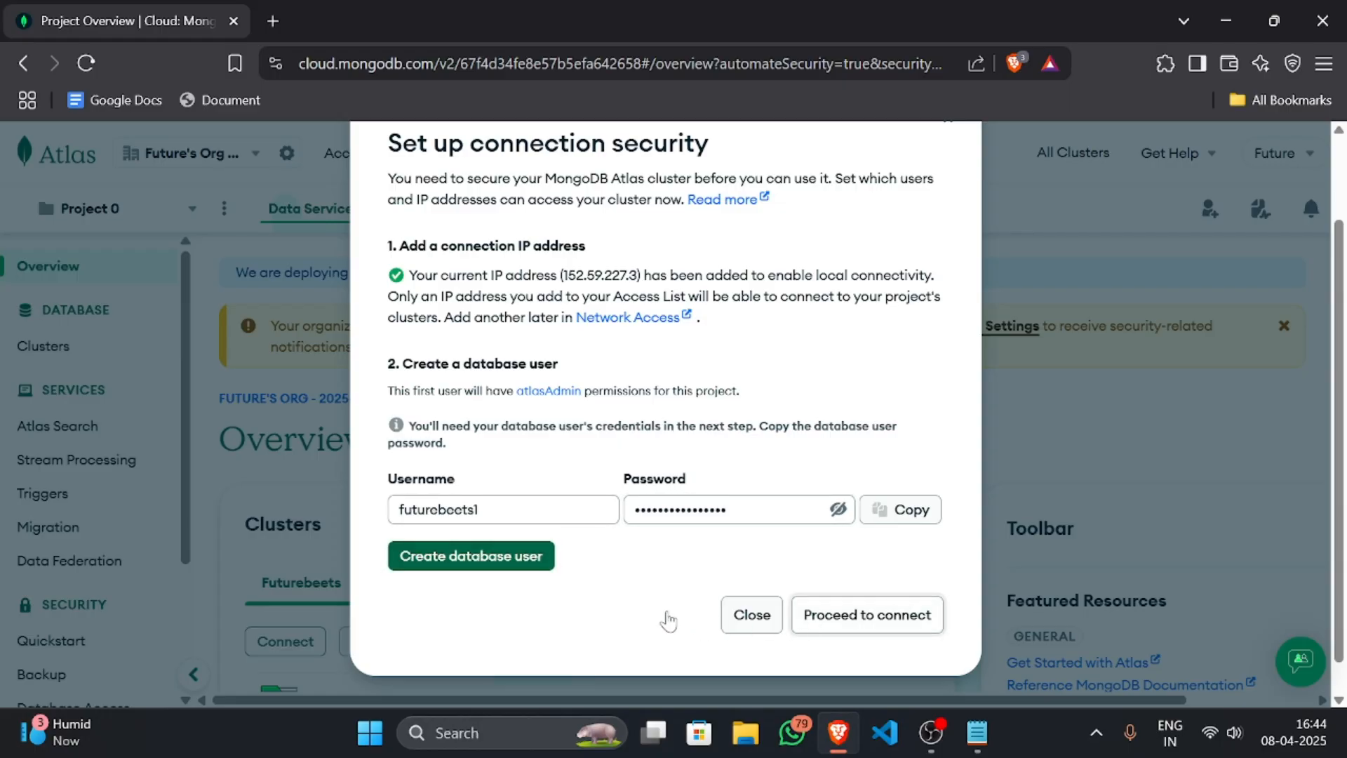
left_click(495, 557)
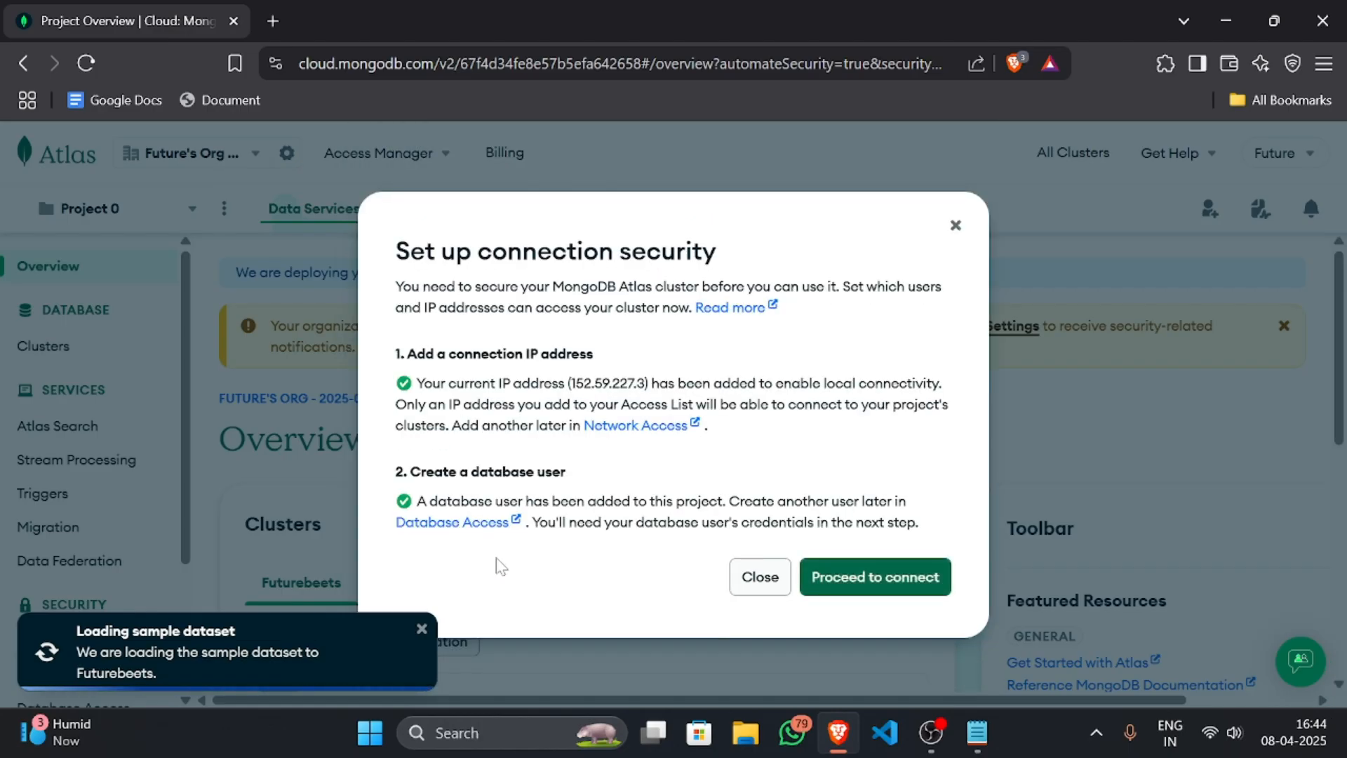
Step: Proceed to the Futurebeets connection page, review the connection methods and the Node.js connection string, and close the page
left_click(881, 585)
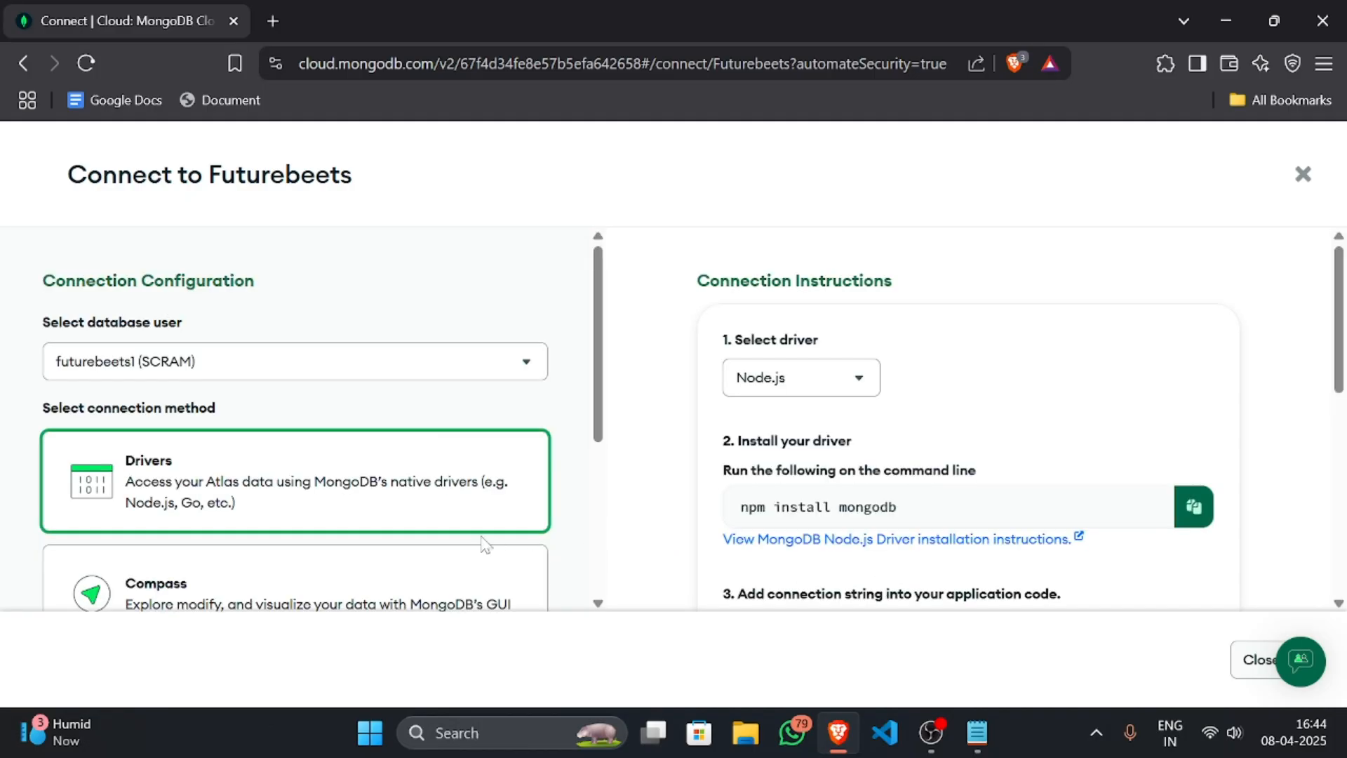
scroll(484, 543, "down", 4)
scroll(912, 494, "down", 5)
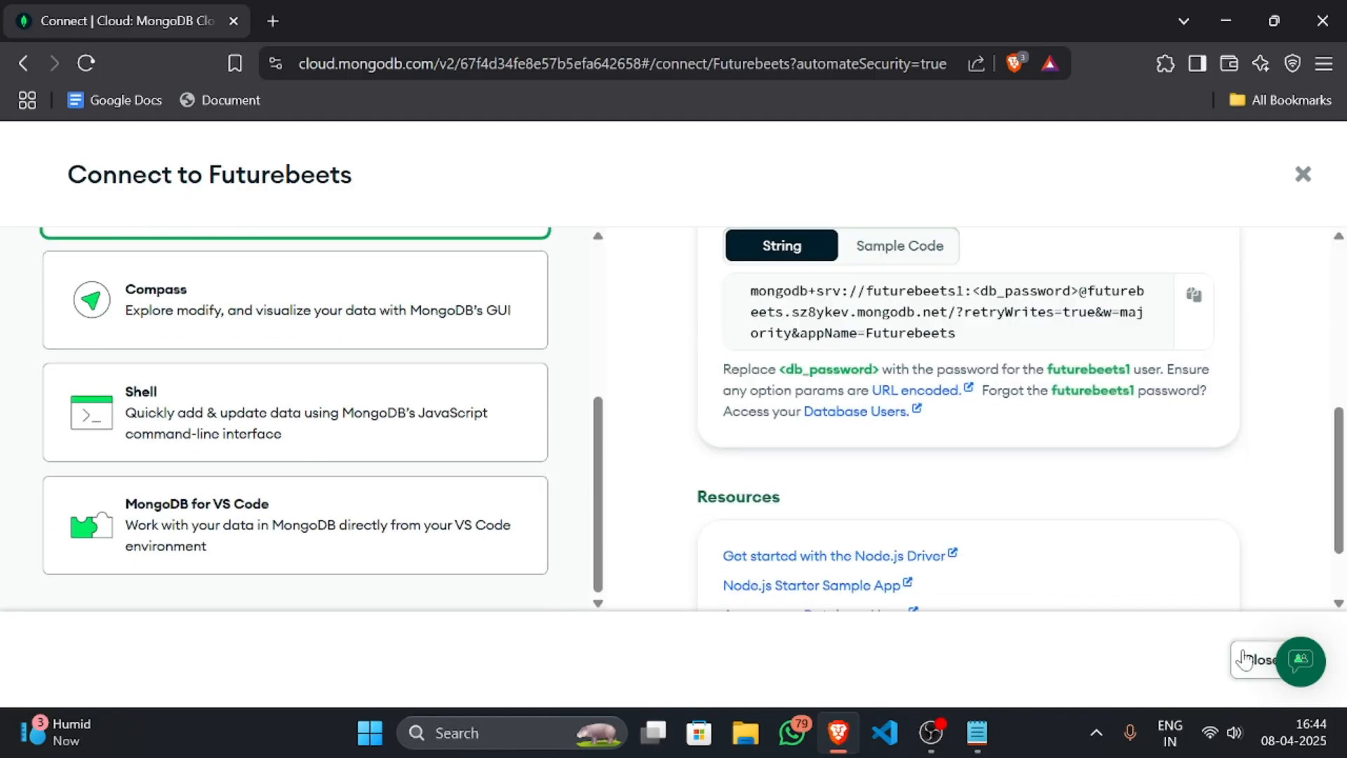
left_click(1303, 175)
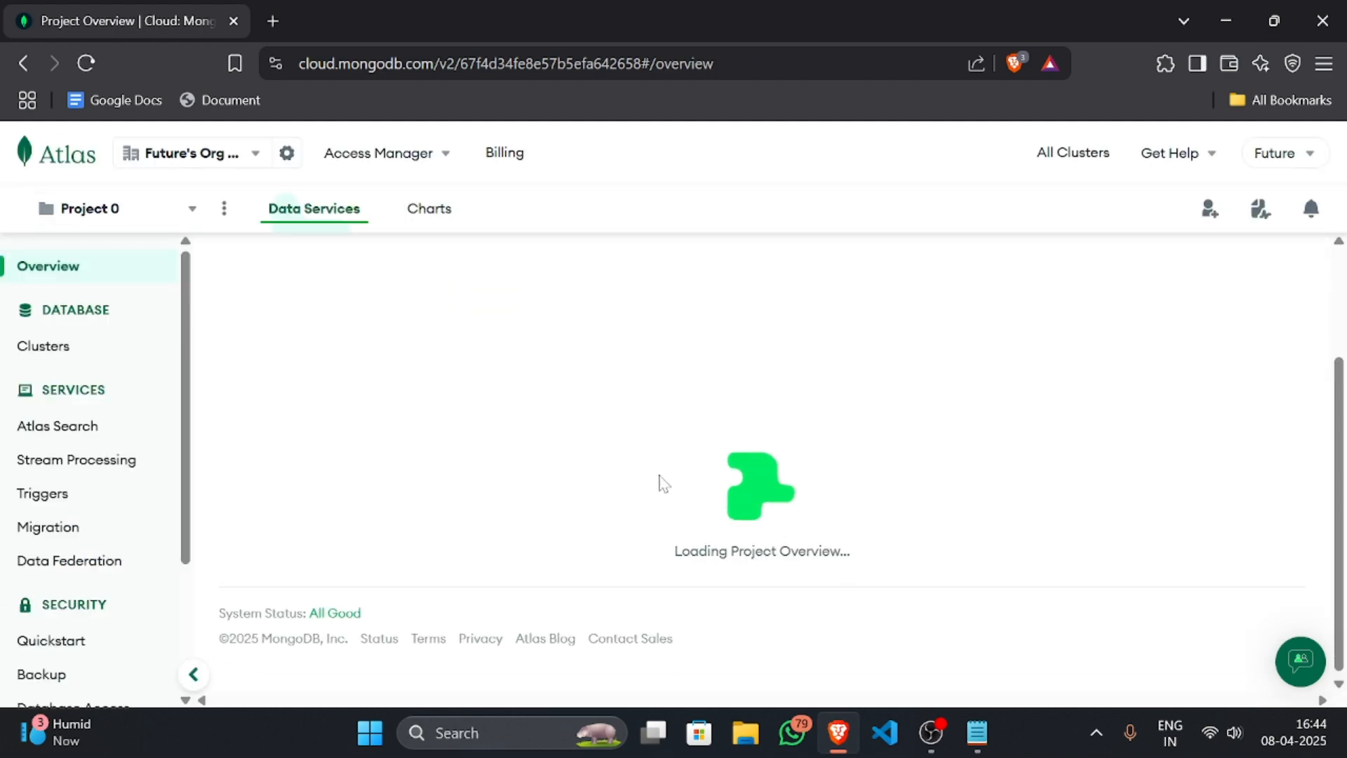
Step: Look over the project overview, dismiss the sample dataset notification and reduce the page zoom to 90%
scroll(723, 460, "down", 3)
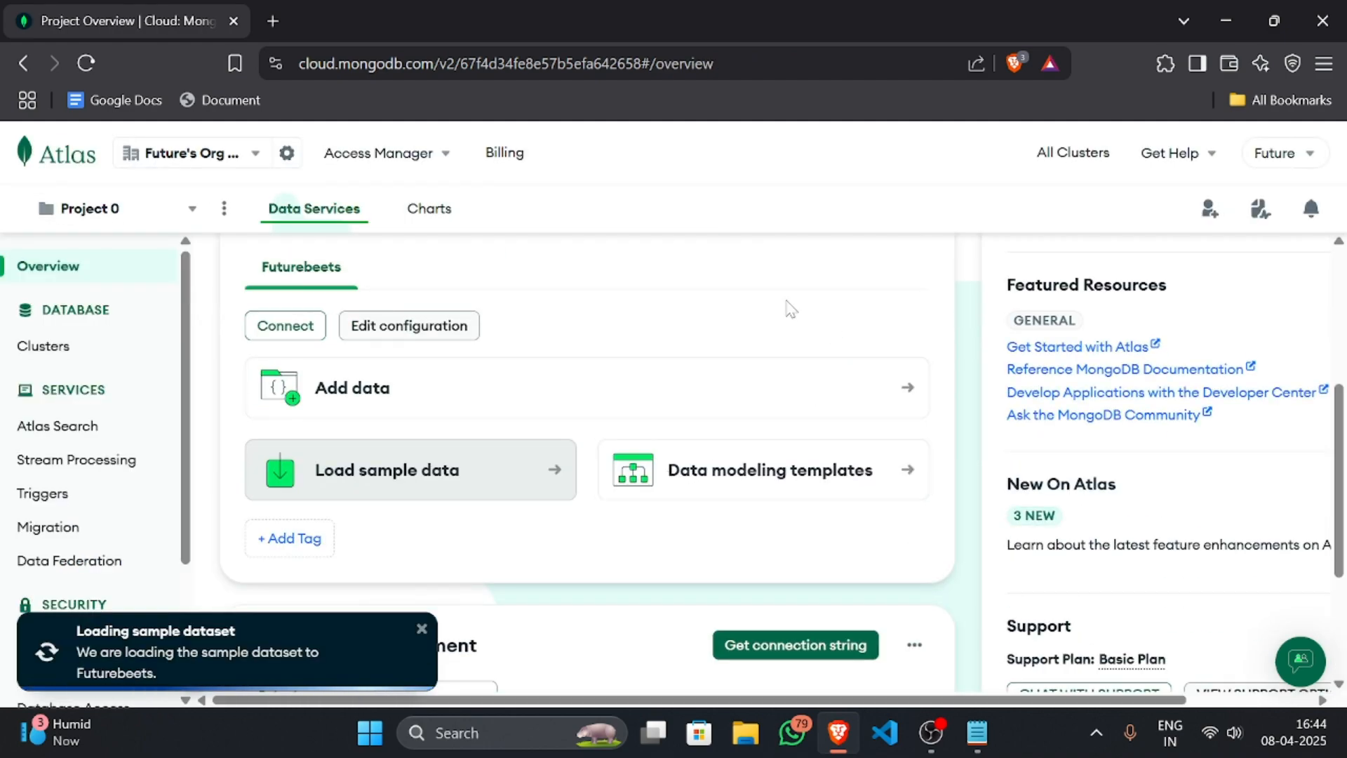
scroll(715, 389, "down", 3)
scroll(751, 399, "up", 7)
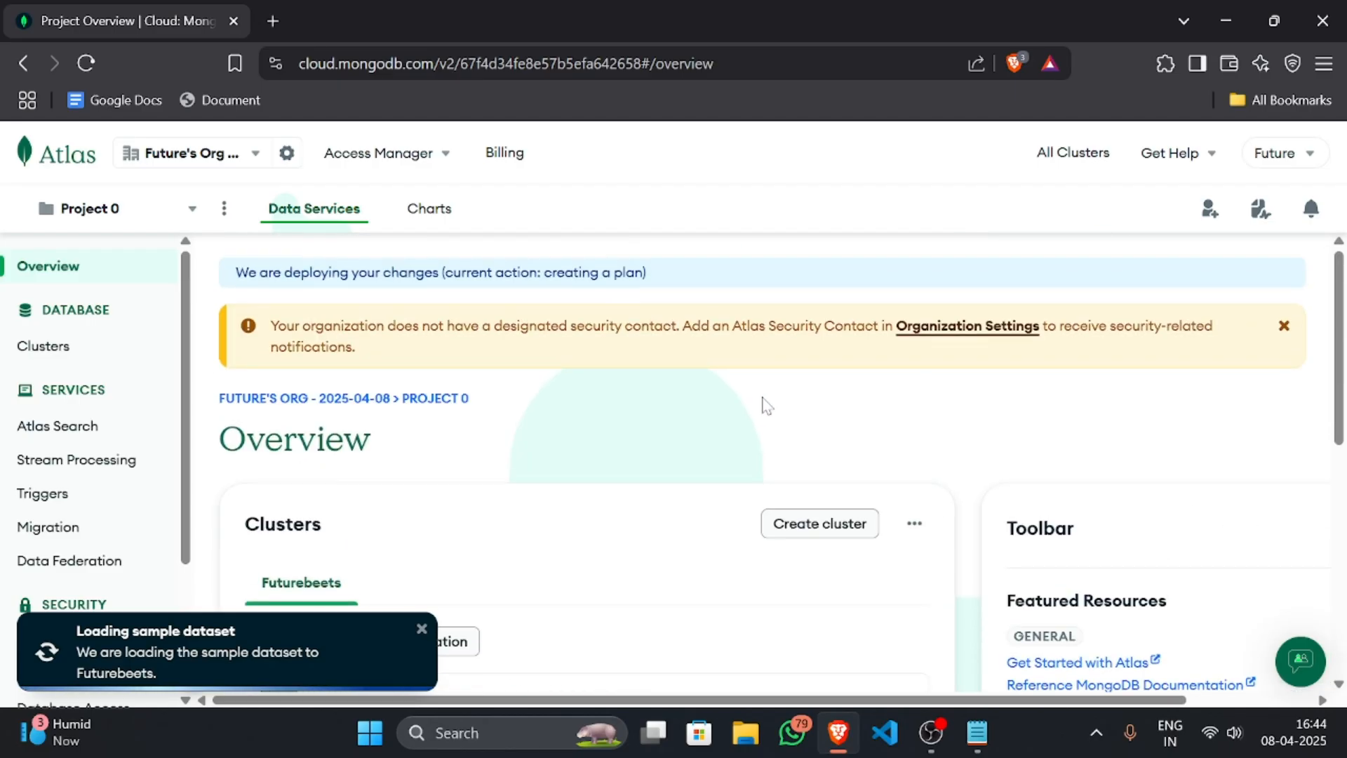
scroll(765, 404, "down", 3)
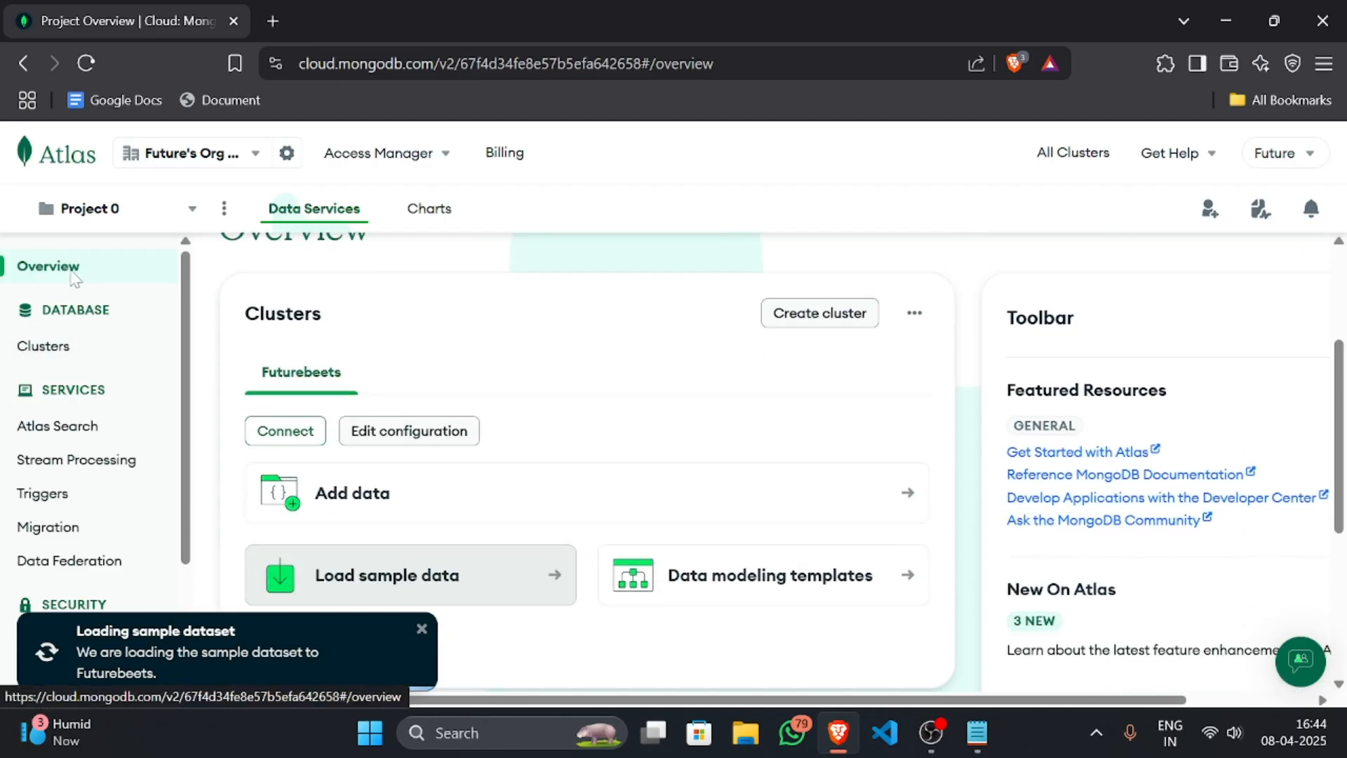
scroll(559, 433, "down", 5)
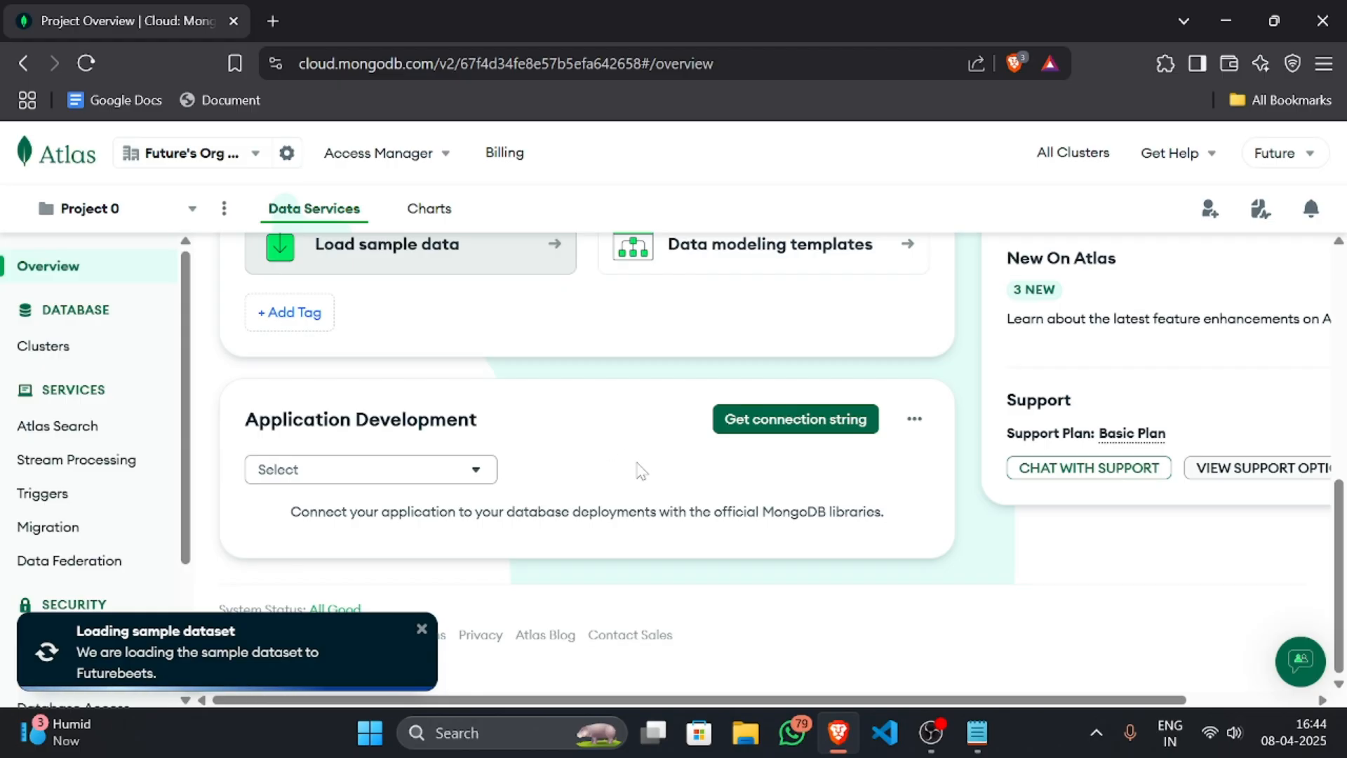
left_click(421, 628)
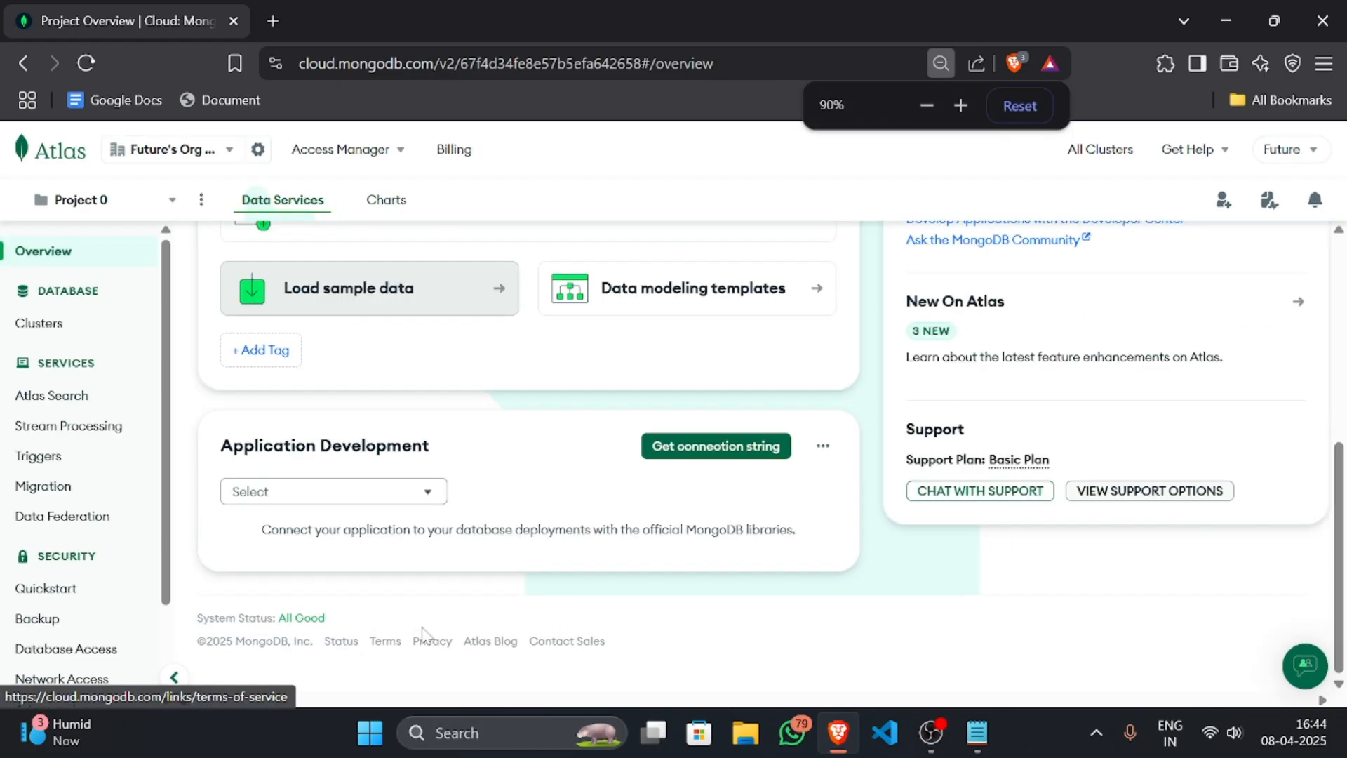
key("ctrl+minus")
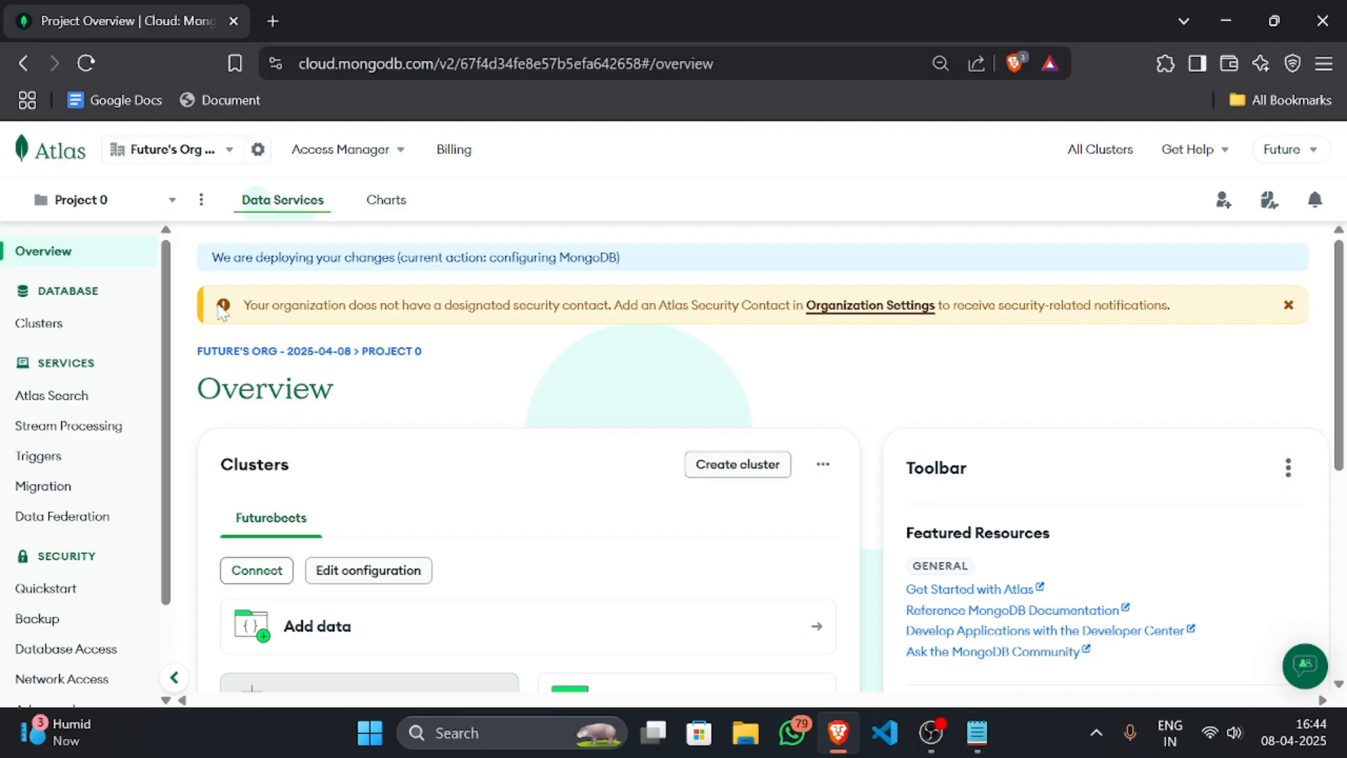
Step: Check the project list, then open the Clusters page and examine the Futurebeets cluster's status and details
left_click(103, 203)
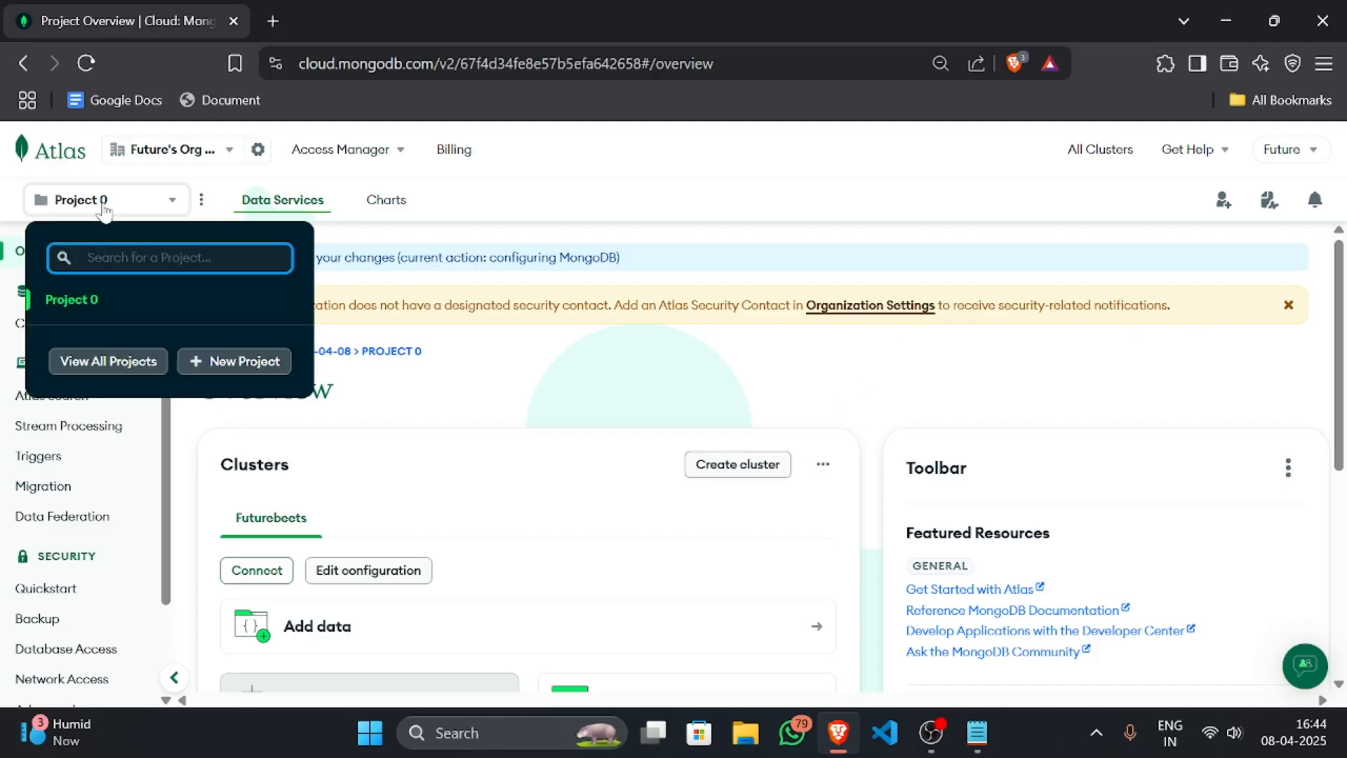
left_click(103, 204)
left_click(45, 328)
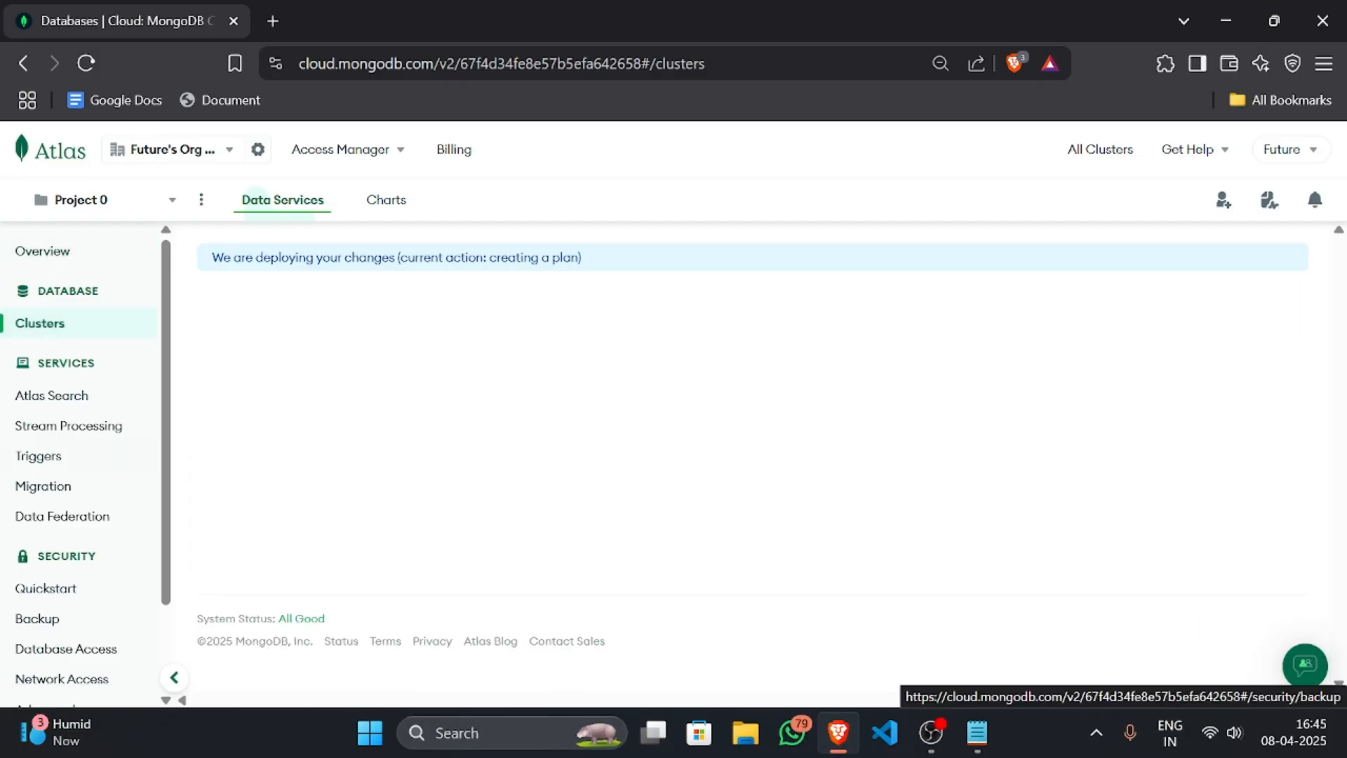
scroll(355, 510, "down", 3)
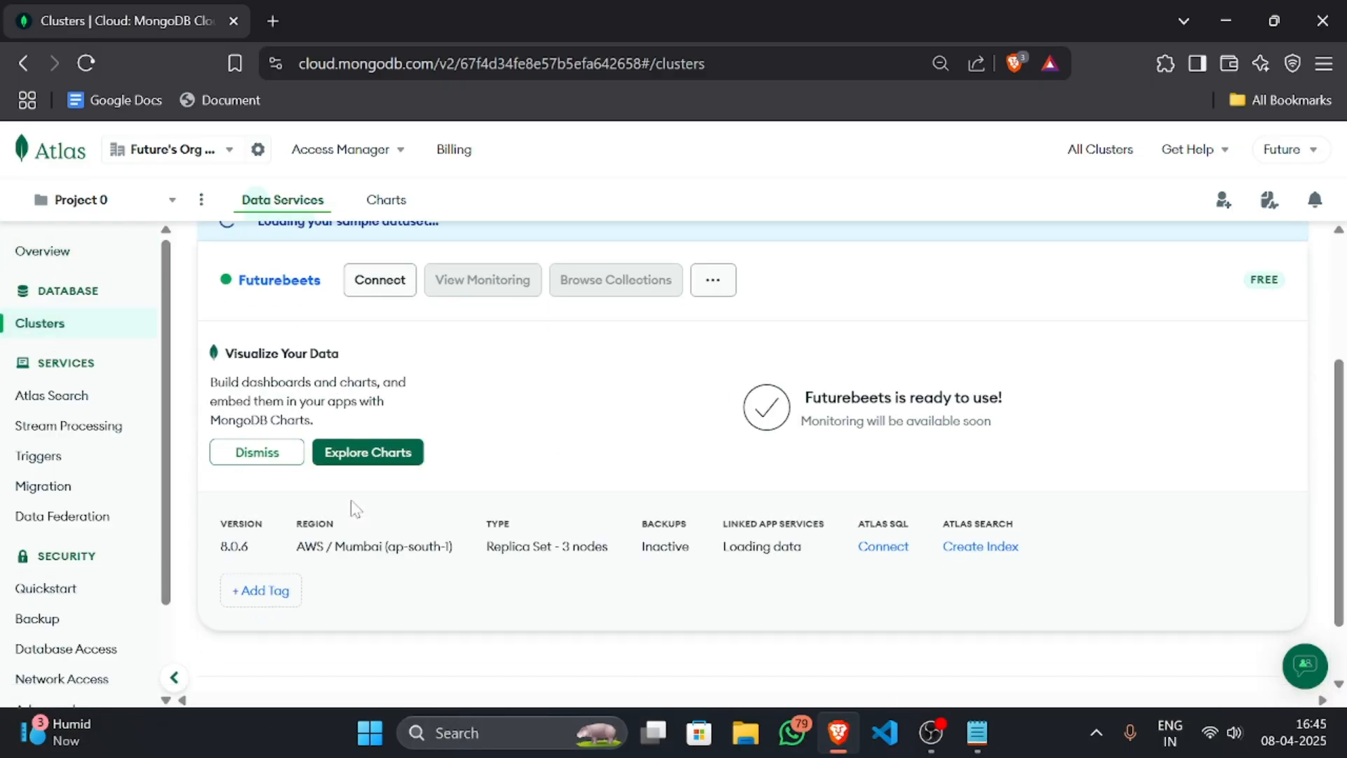
scroll(355, 511, "up", 3)
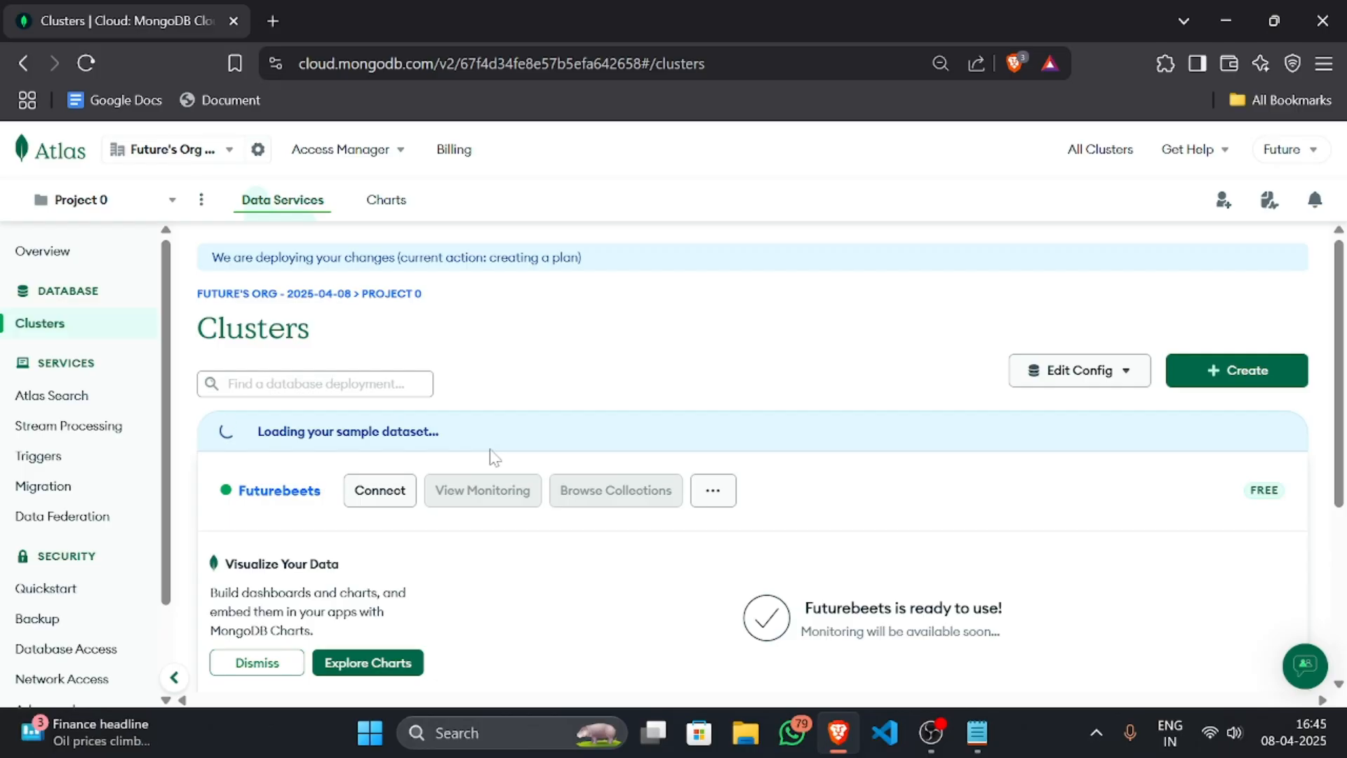
Step: Reload the Clusters page, return to the project overview and check the cluster's options and the organization list
left_click(95, 62)
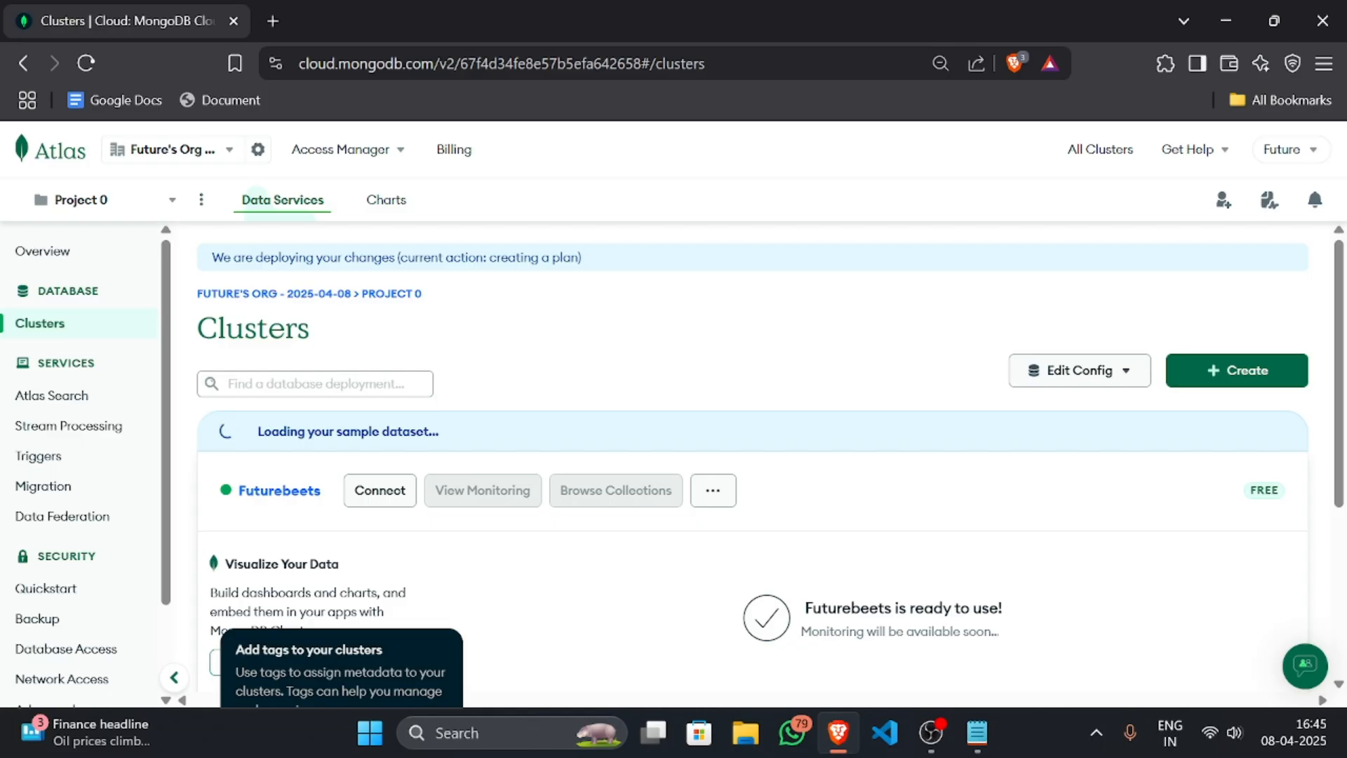
left_click(62, 264)
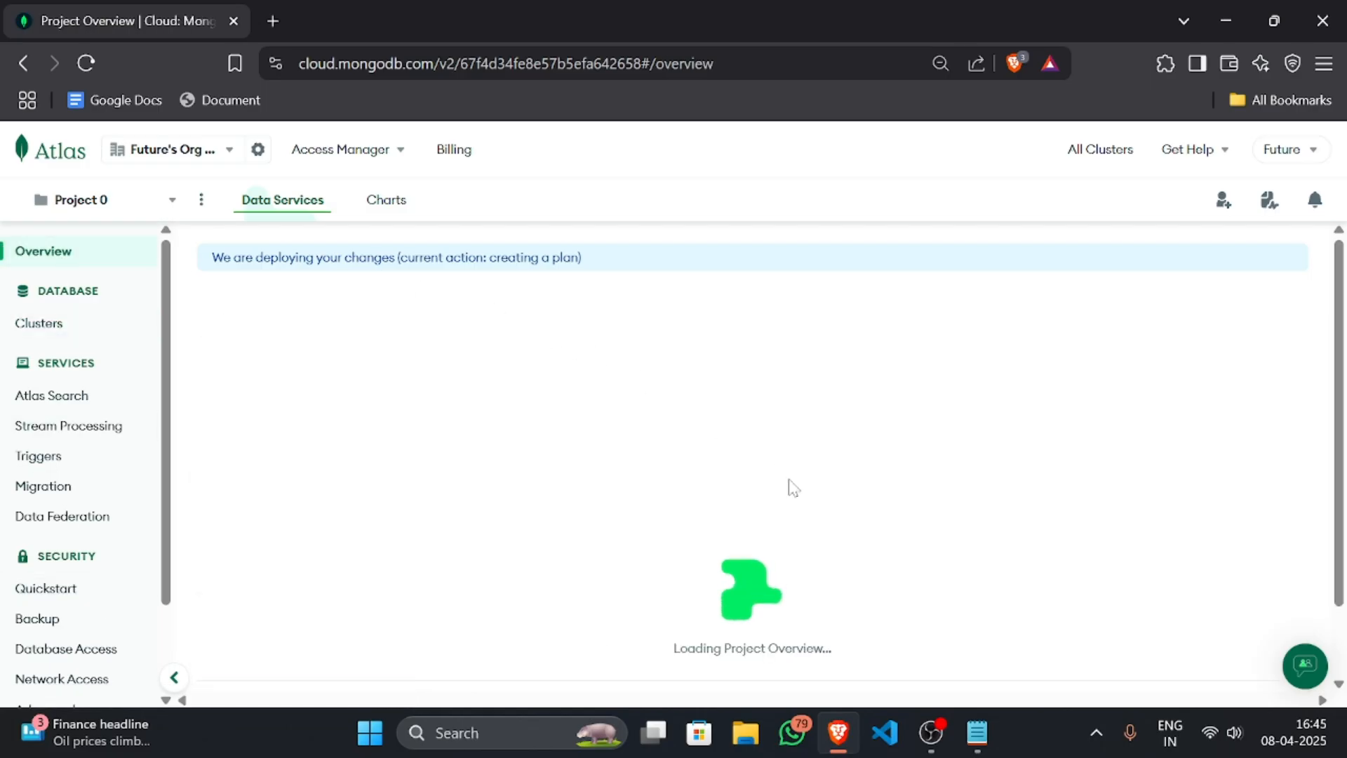
scroll(729, 462, "down", 3)
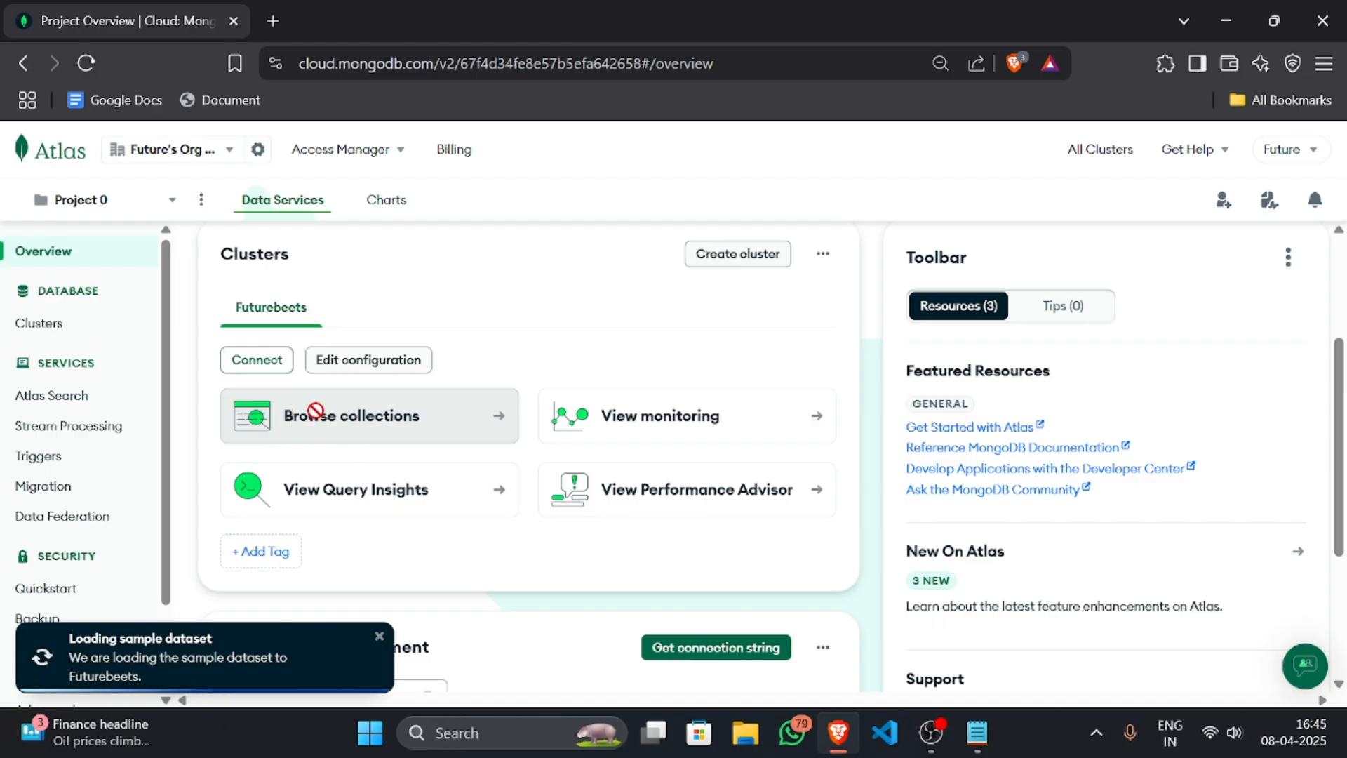
left_click(198, 153)
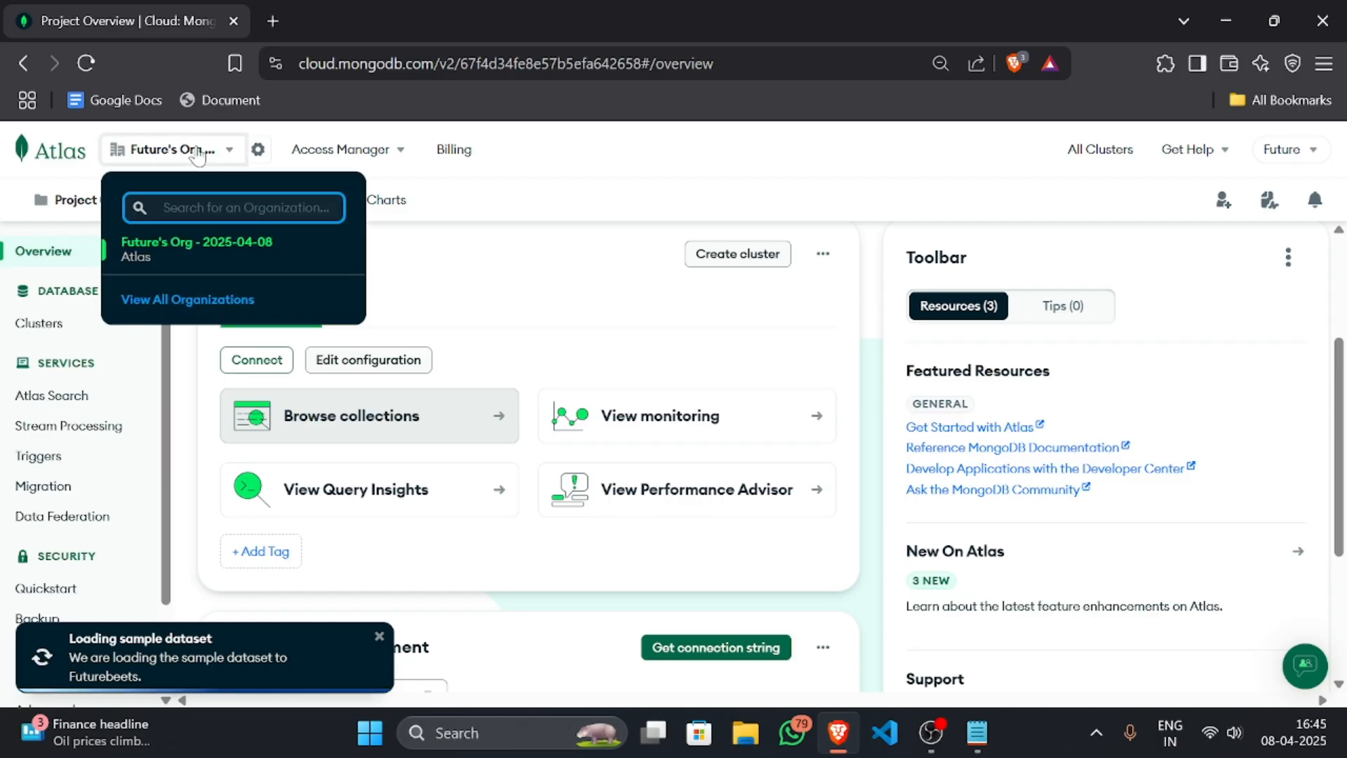
left_click(479, 252)
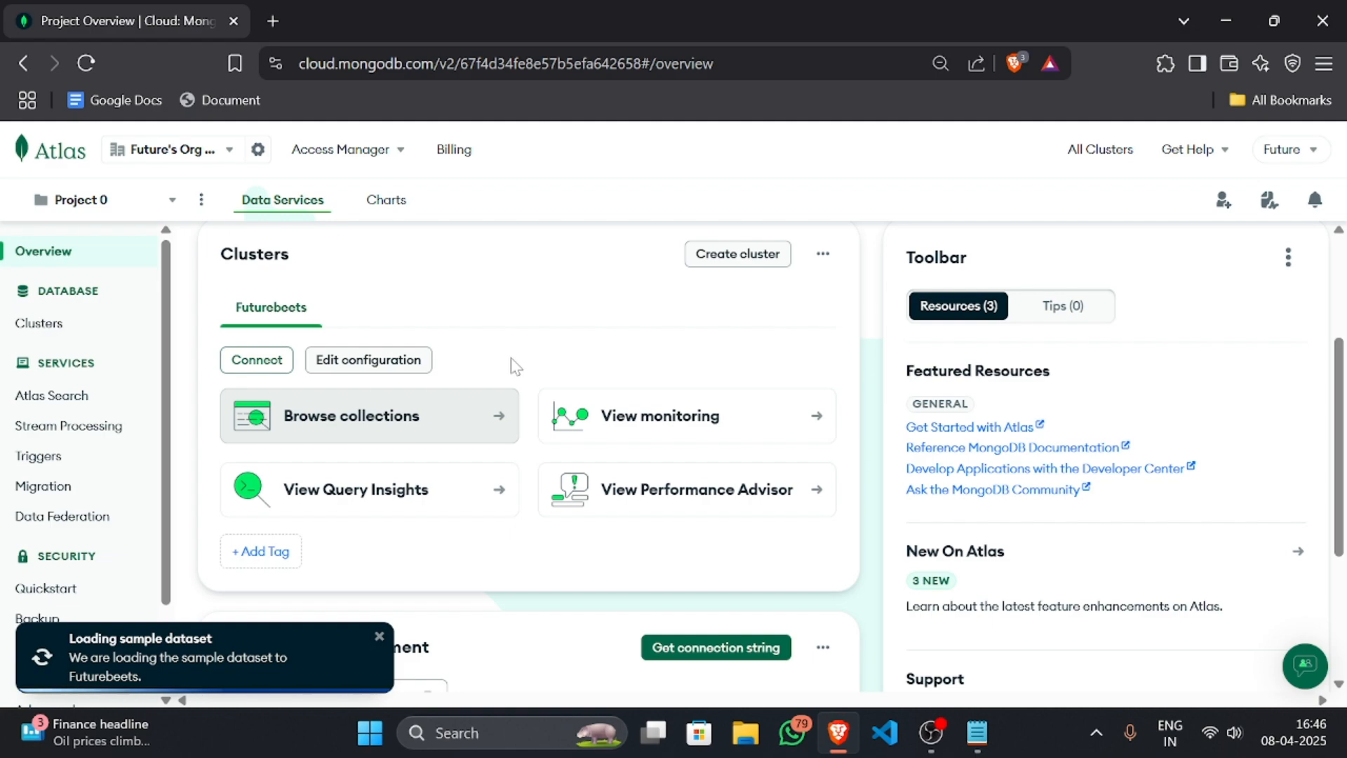
Step: Recheck the sample data loading on the Clusters page, return to the project overview and dismiss the loading notification
left_click(67, 326)
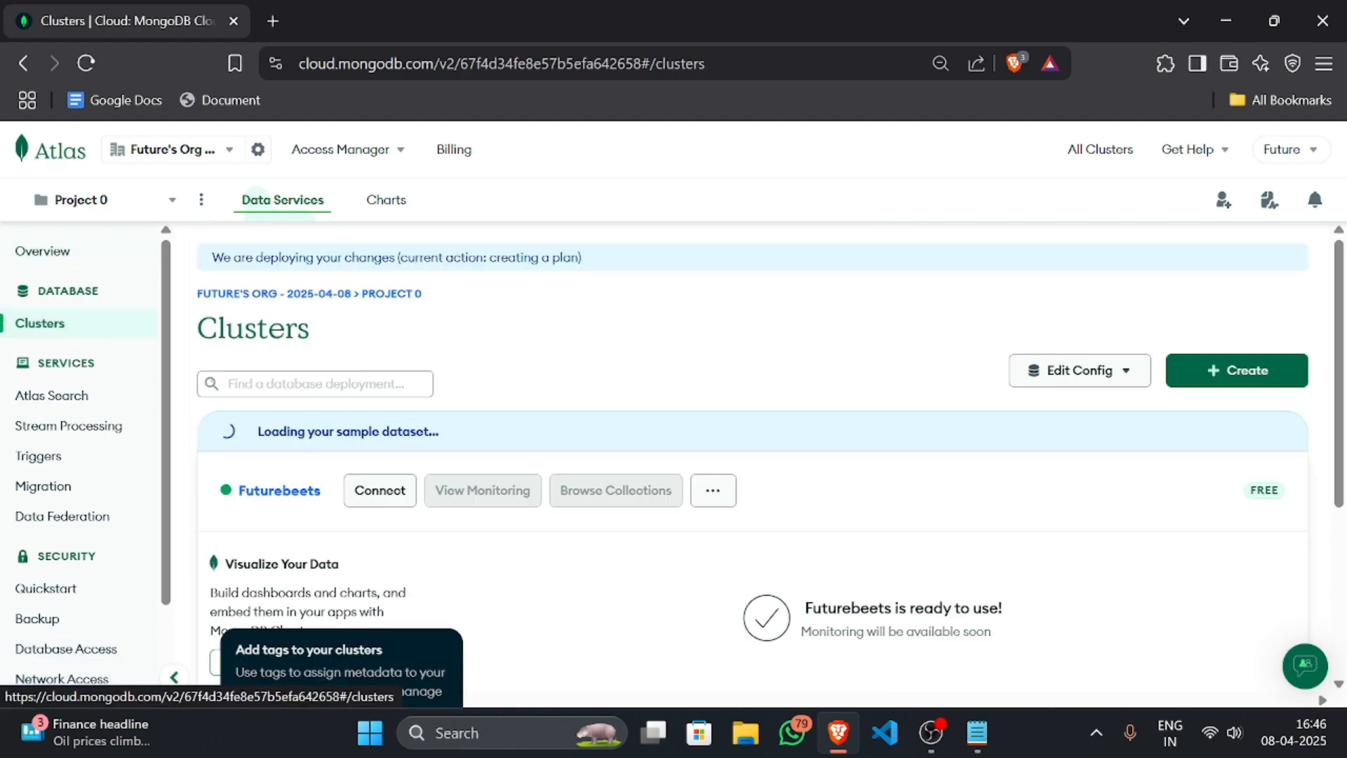
left_click(63, 270)
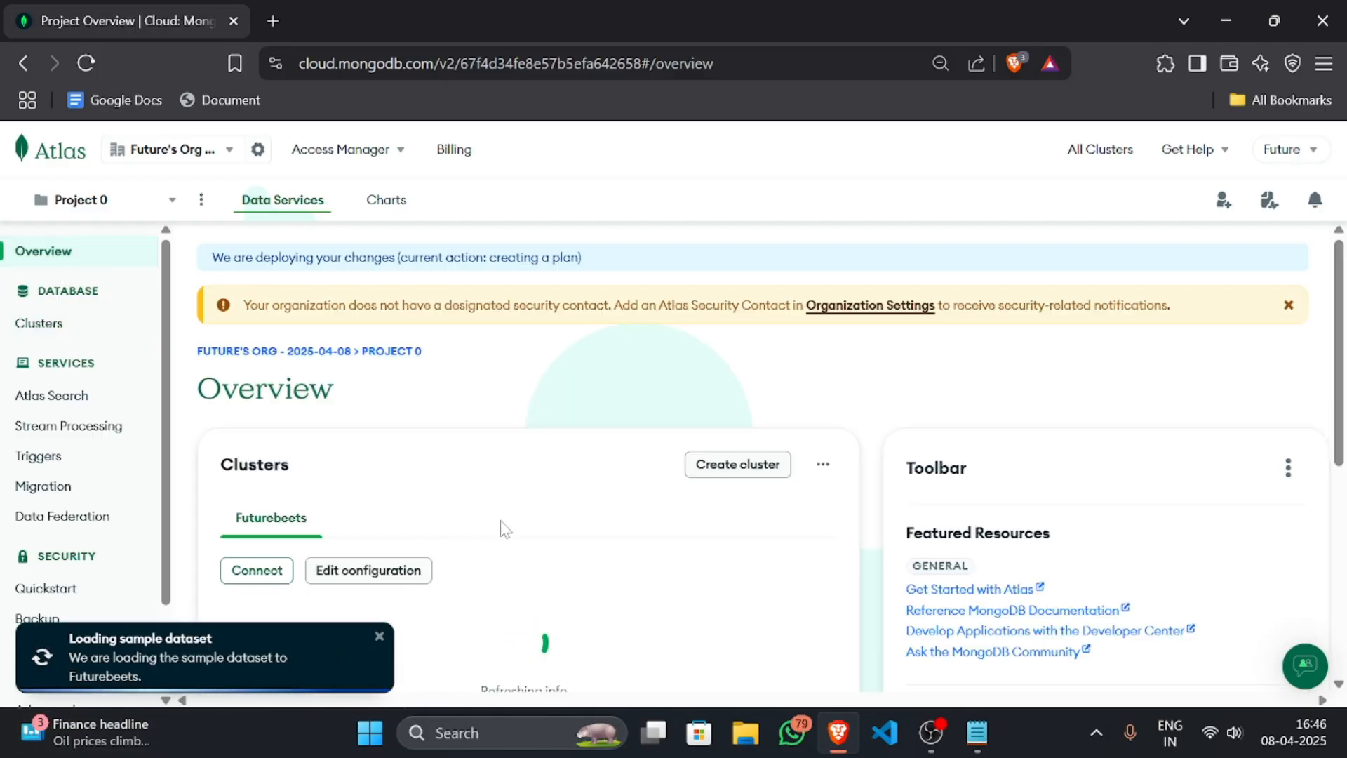
scroll(505, 530, "down", 3)
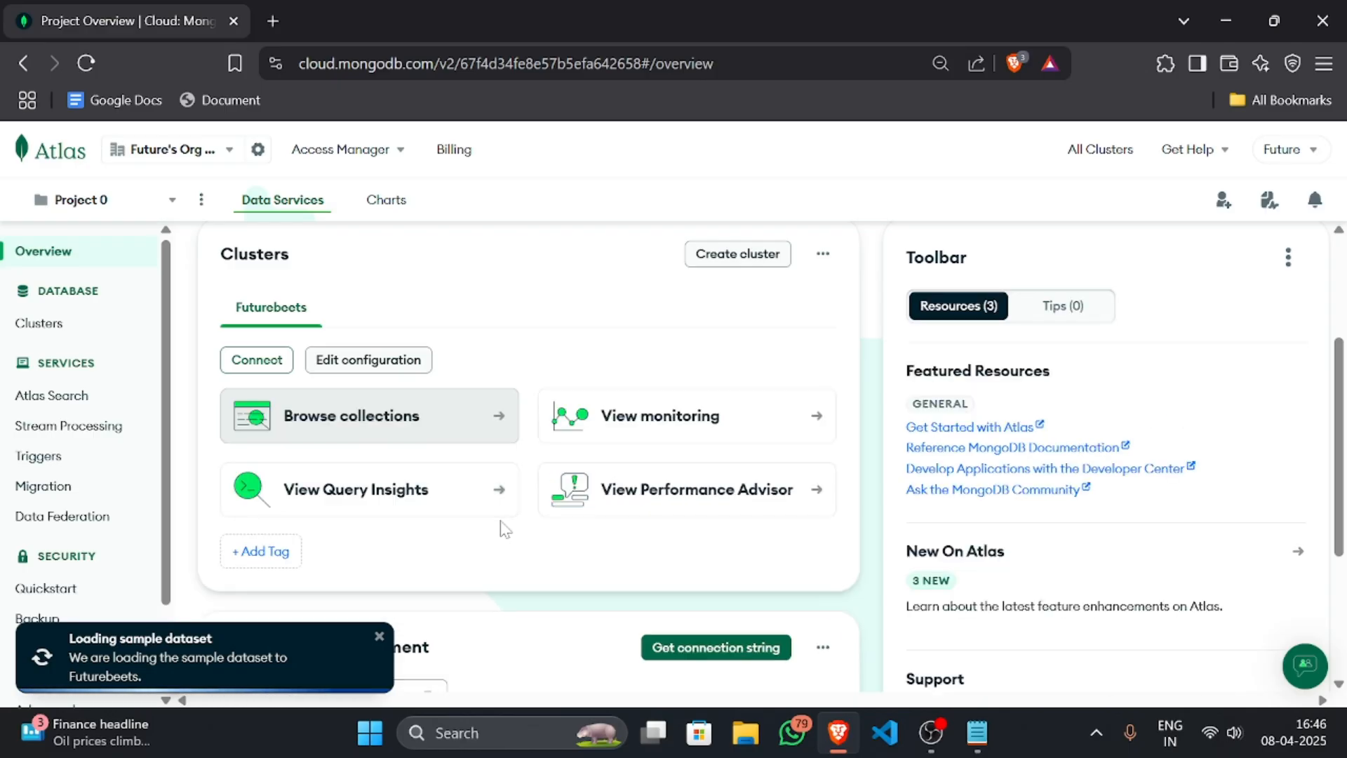
left_click(379, 636)
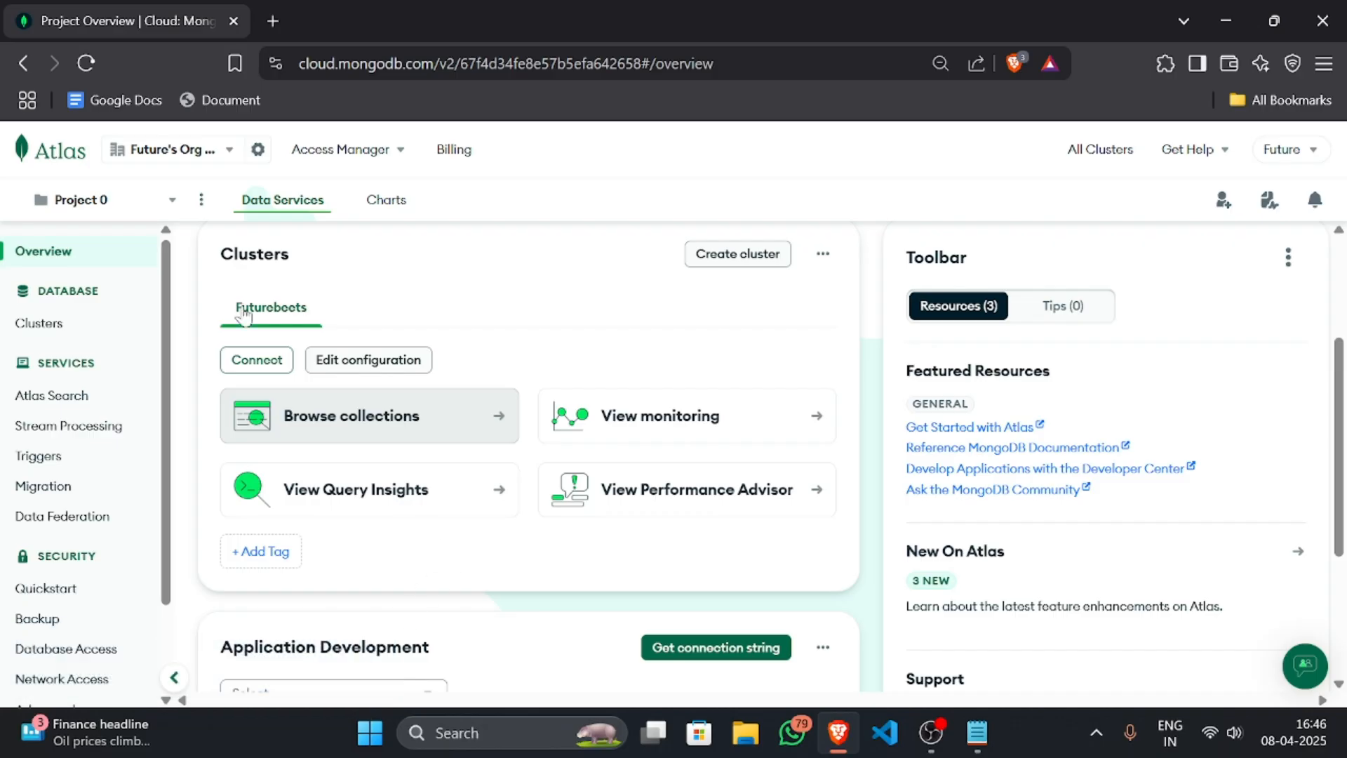
Step: Reload the project overview, glance at the account menu and check whether the Futurebeets collections can be browsed
left_click(94, 61)
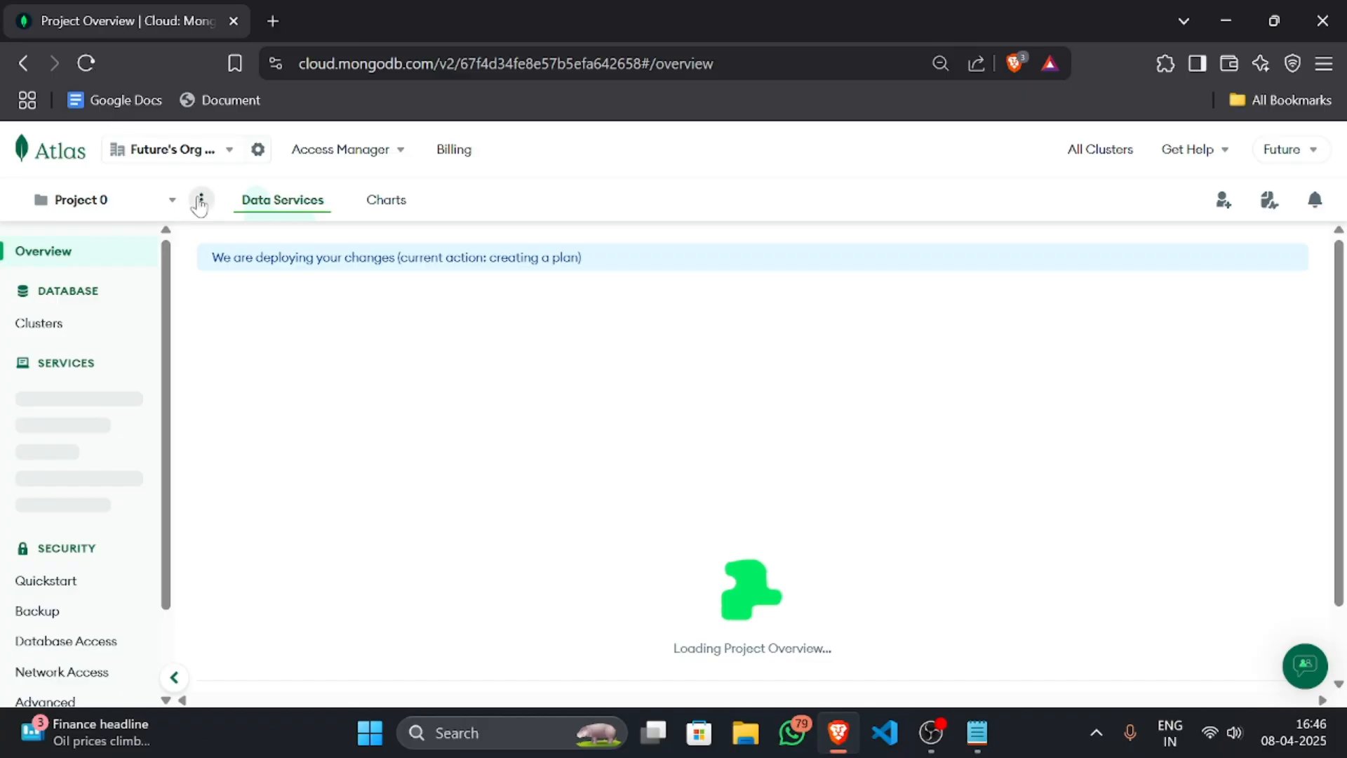
left_click(1282, 148)
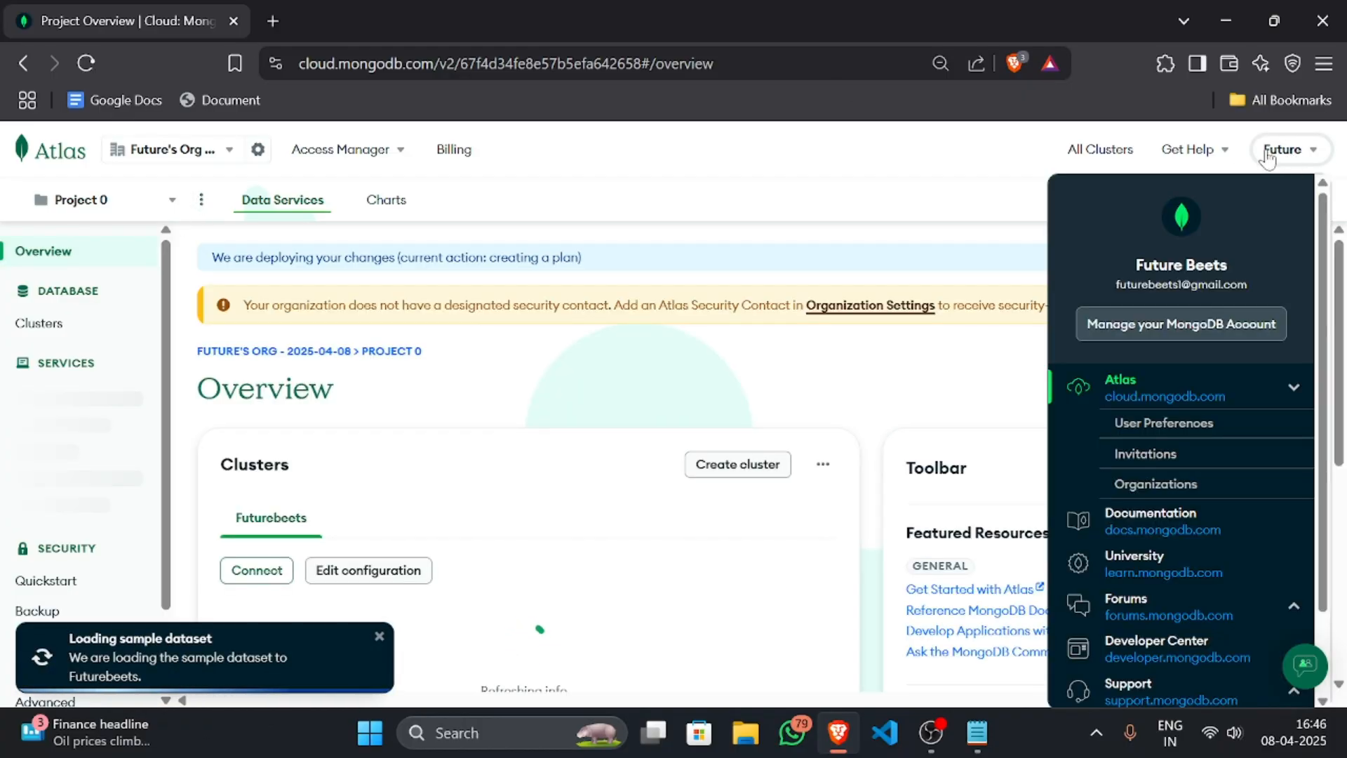
left_click(961, 191)
scroll(765, 300, "down", 3)
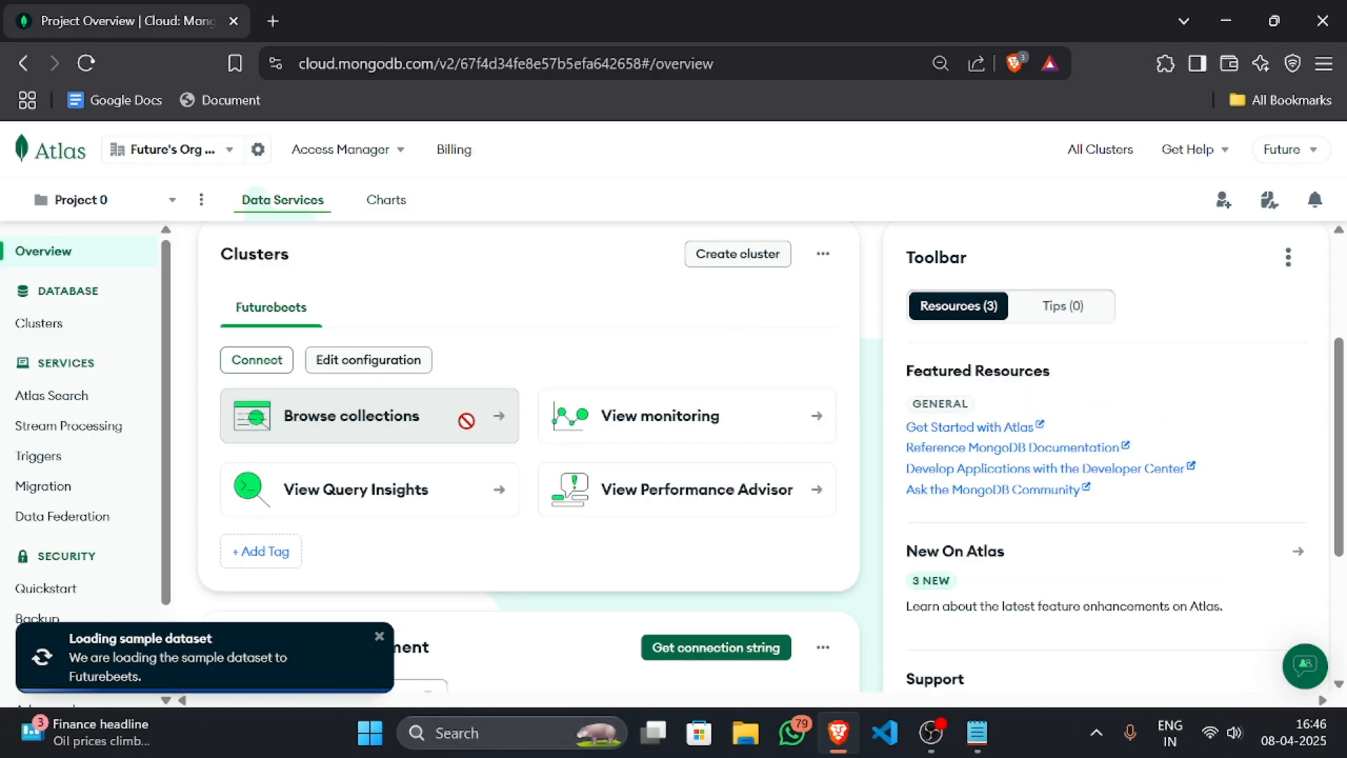
Step: Look through the project overview, then open Network Access and review the IP access list
scroll(424, 571, "down", 3)
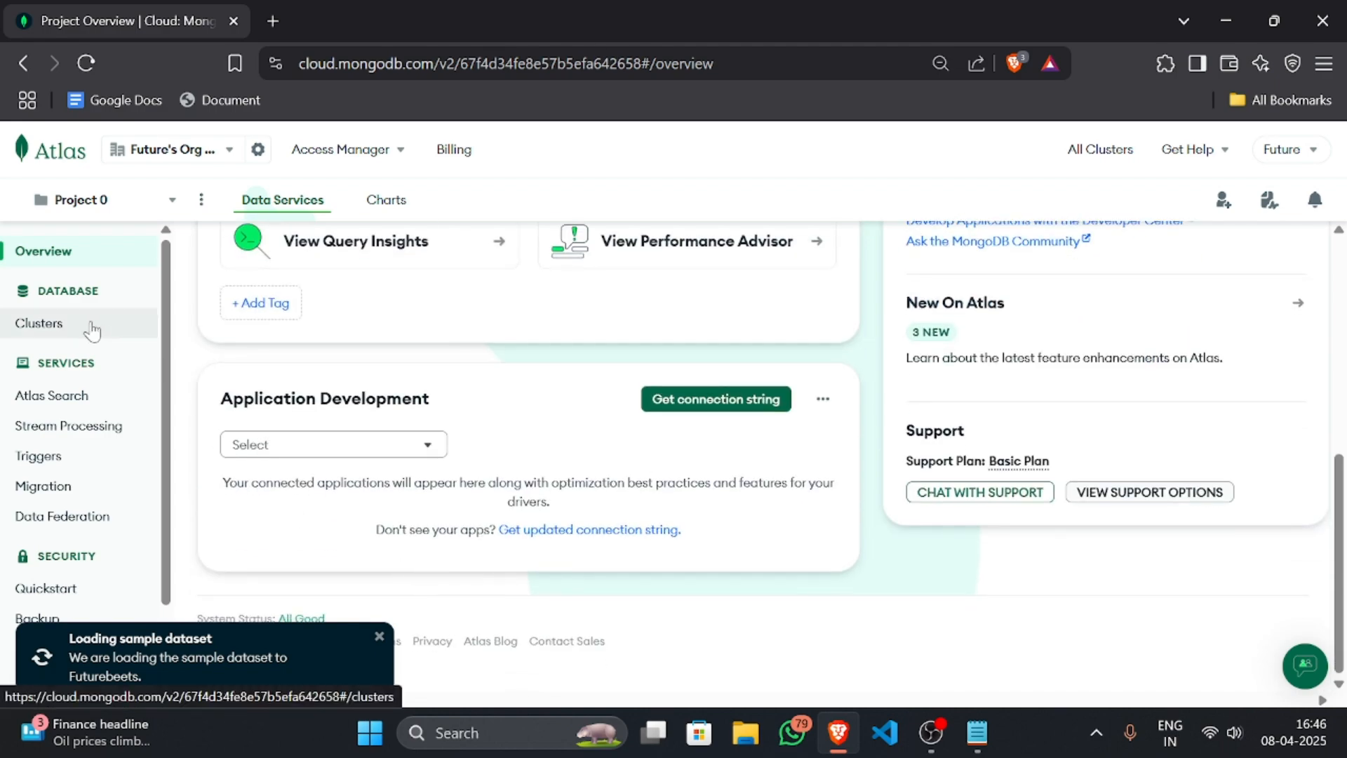
scroll(78, 421, "down", 2)
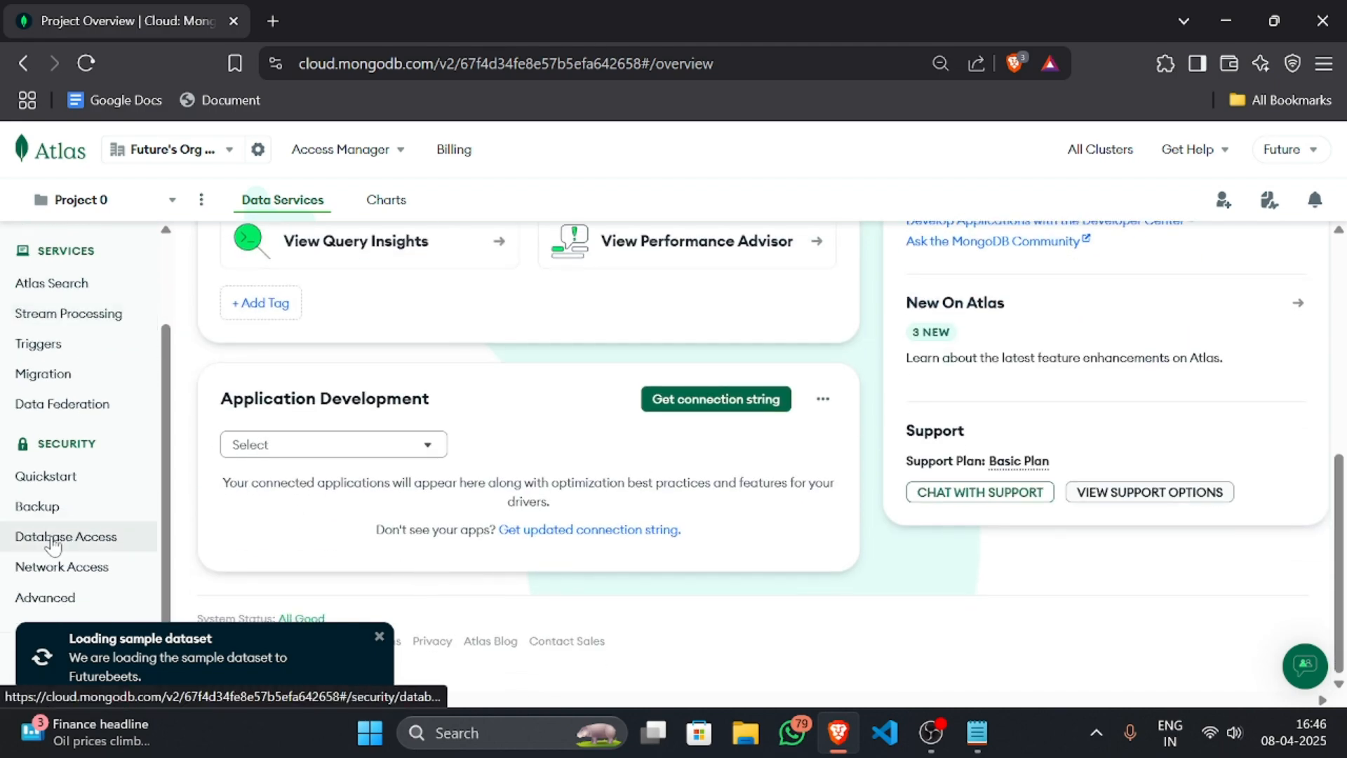
left_click(49, 571)
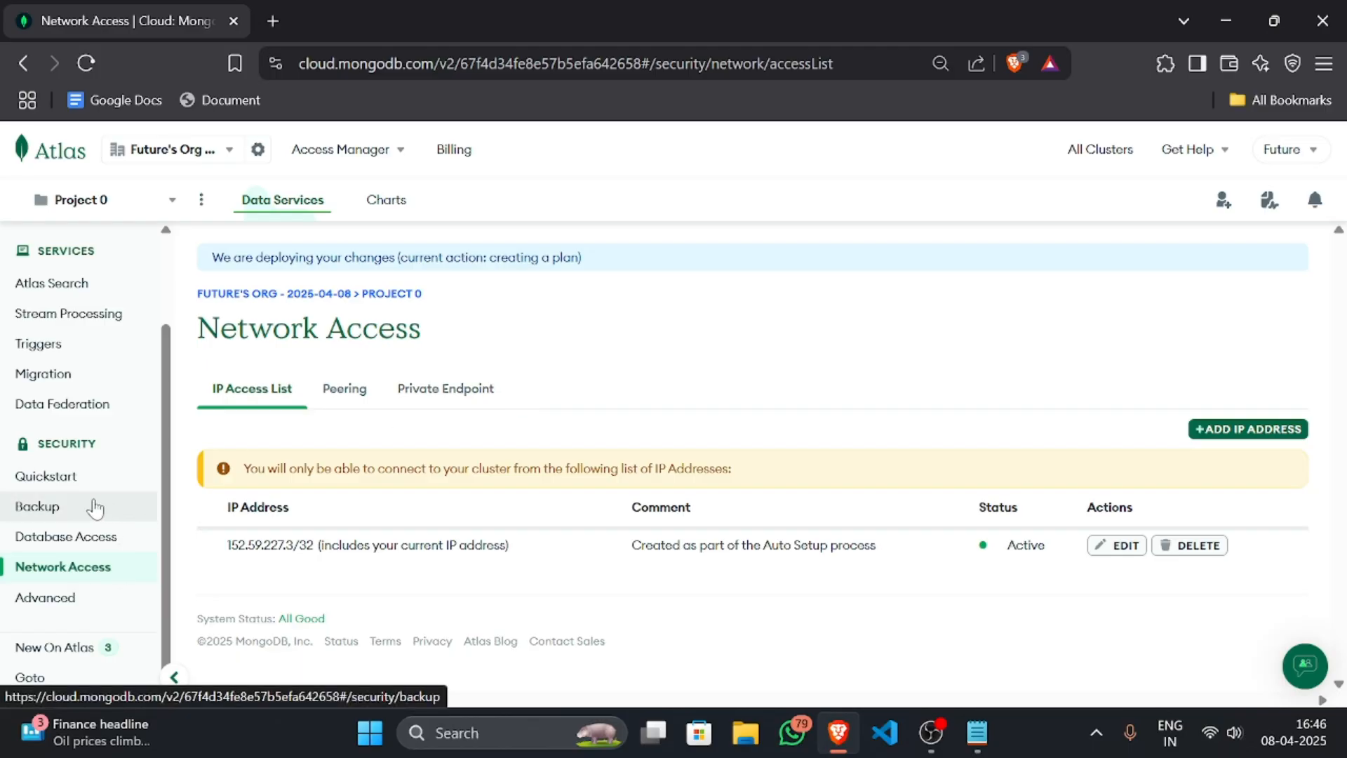
Step: Open the Clusters page and browse the Futurebeets cluster's collections from there
scroll(68, 501, "up", 2)
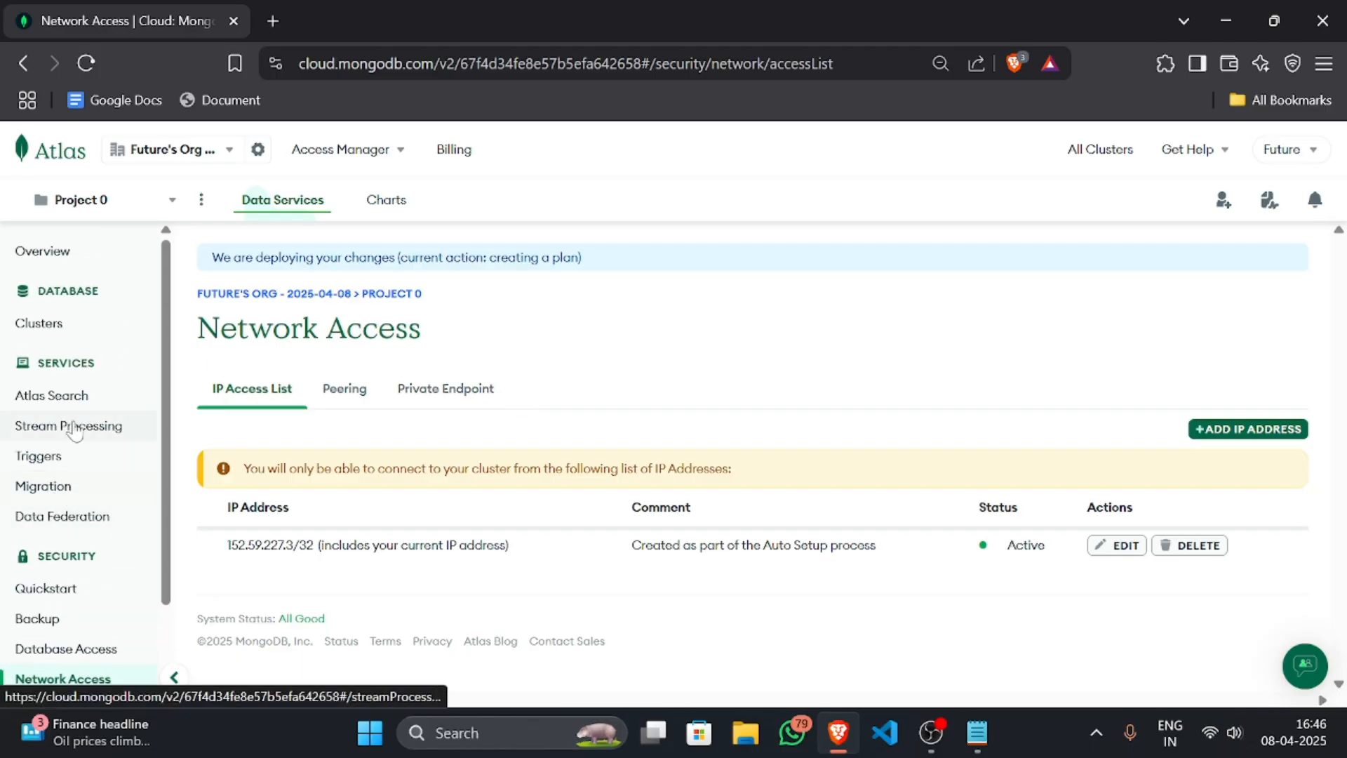
left_click(68, 339)
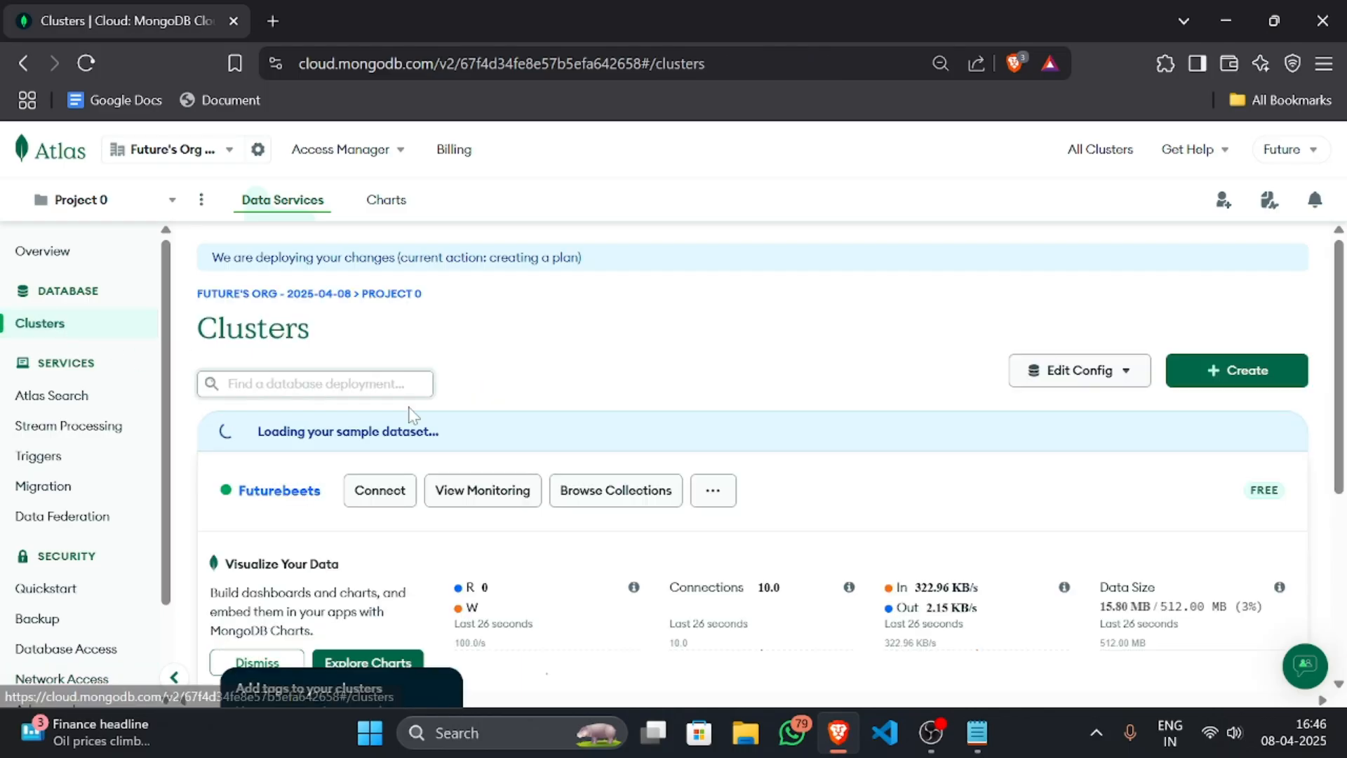
left_click(606, 491)
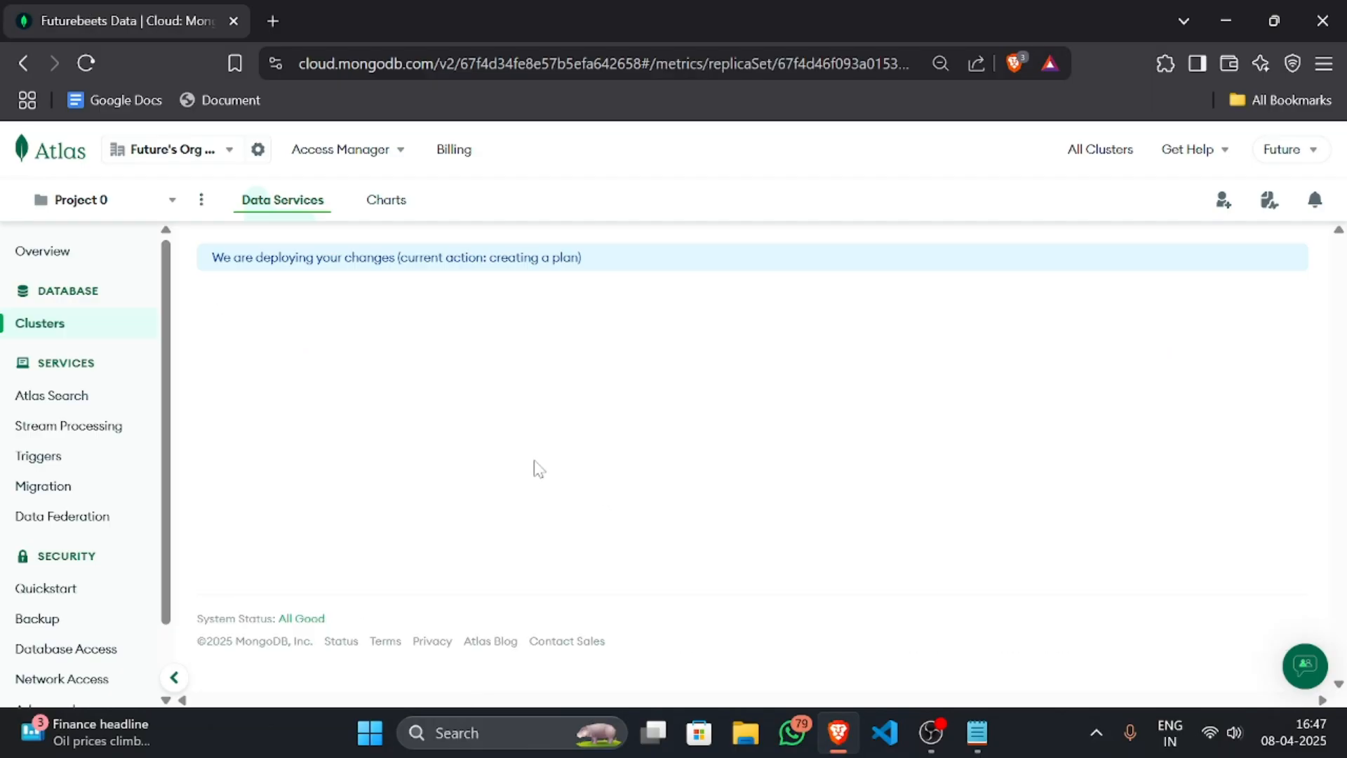
Step: Return to the project overview, check the cluster card and open the Futurebeets collections
left_click(53, 257)
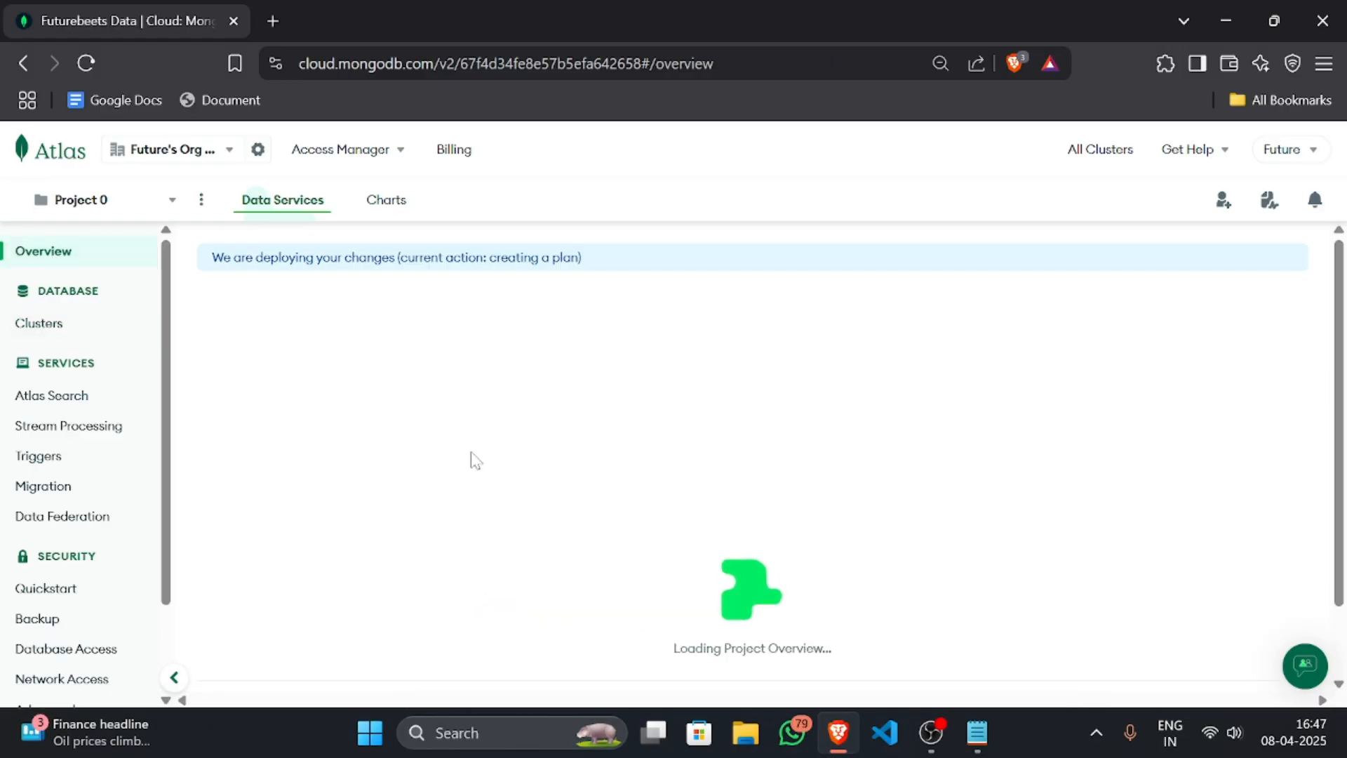
scroll(421, 491, "down", 3)
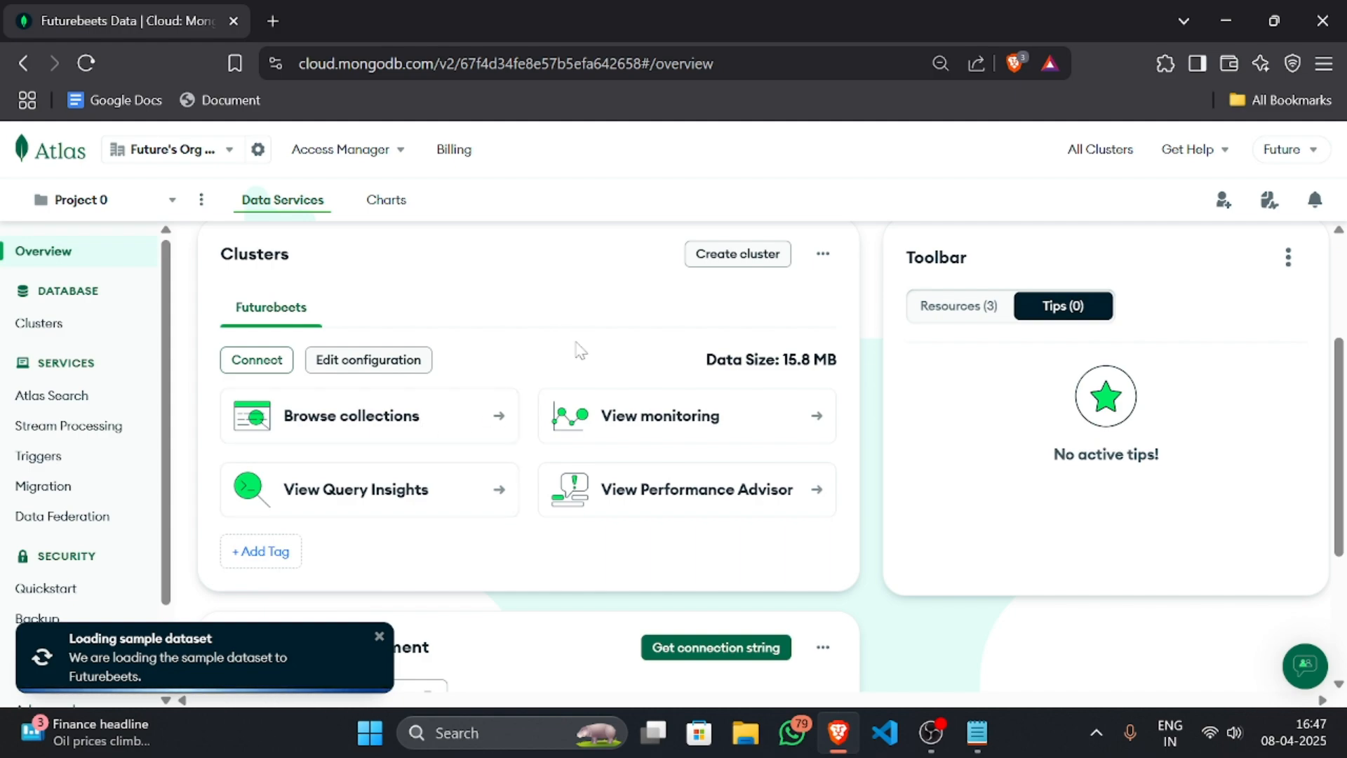
scroll(578, 349, "up", 3)
scroll(614, 440, "down", 2)
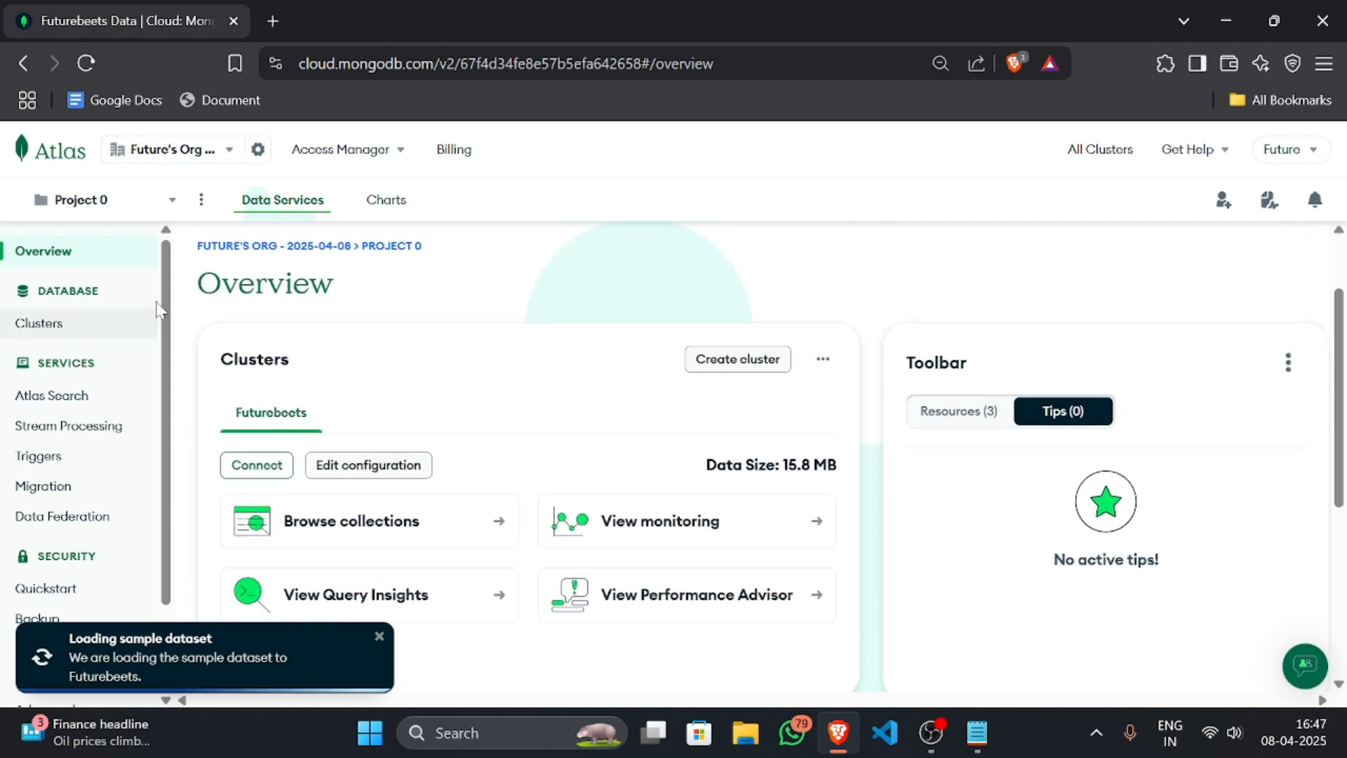
scroll(409, 365, "down", 2)
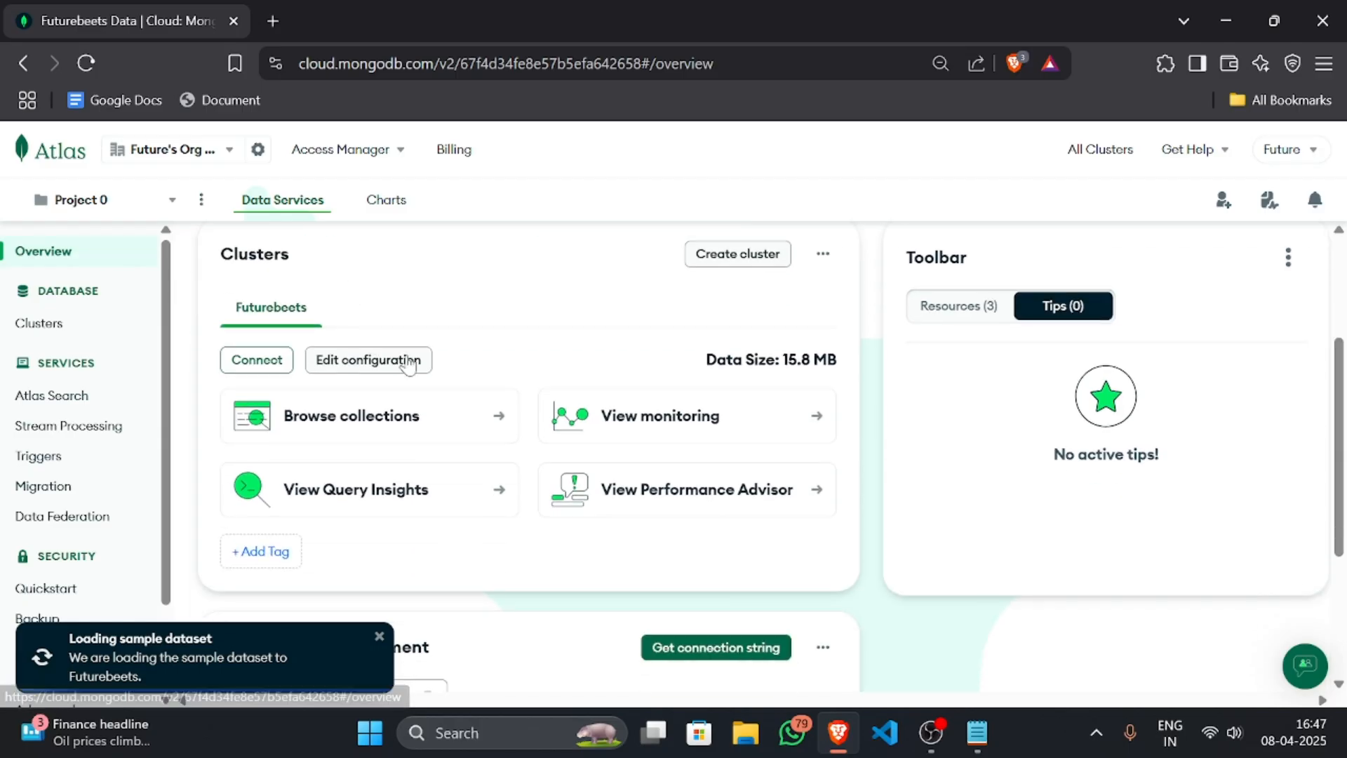
left_click(451, 421)
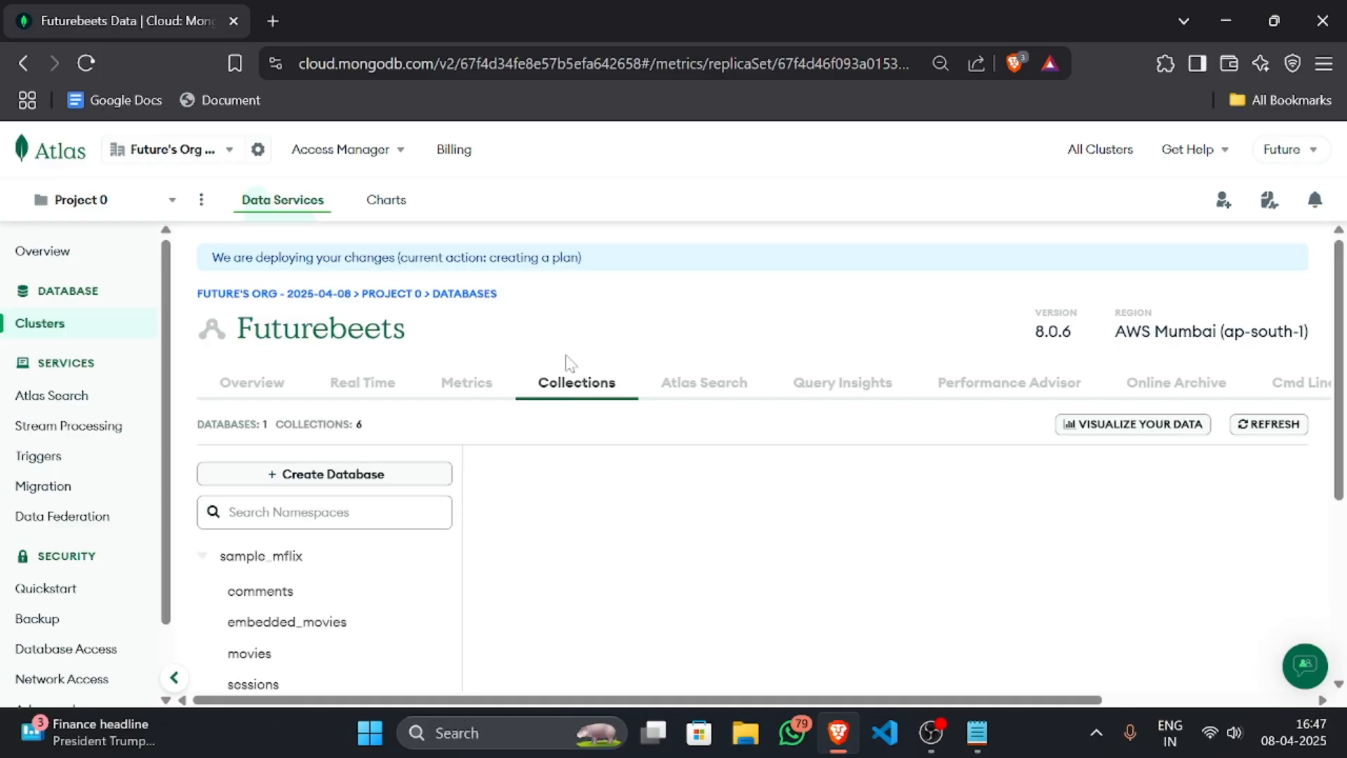
Step: Look through the comments collection of sample_mflix and reduce the page zoom to 75%
scroll(571, 362, "down", 3)
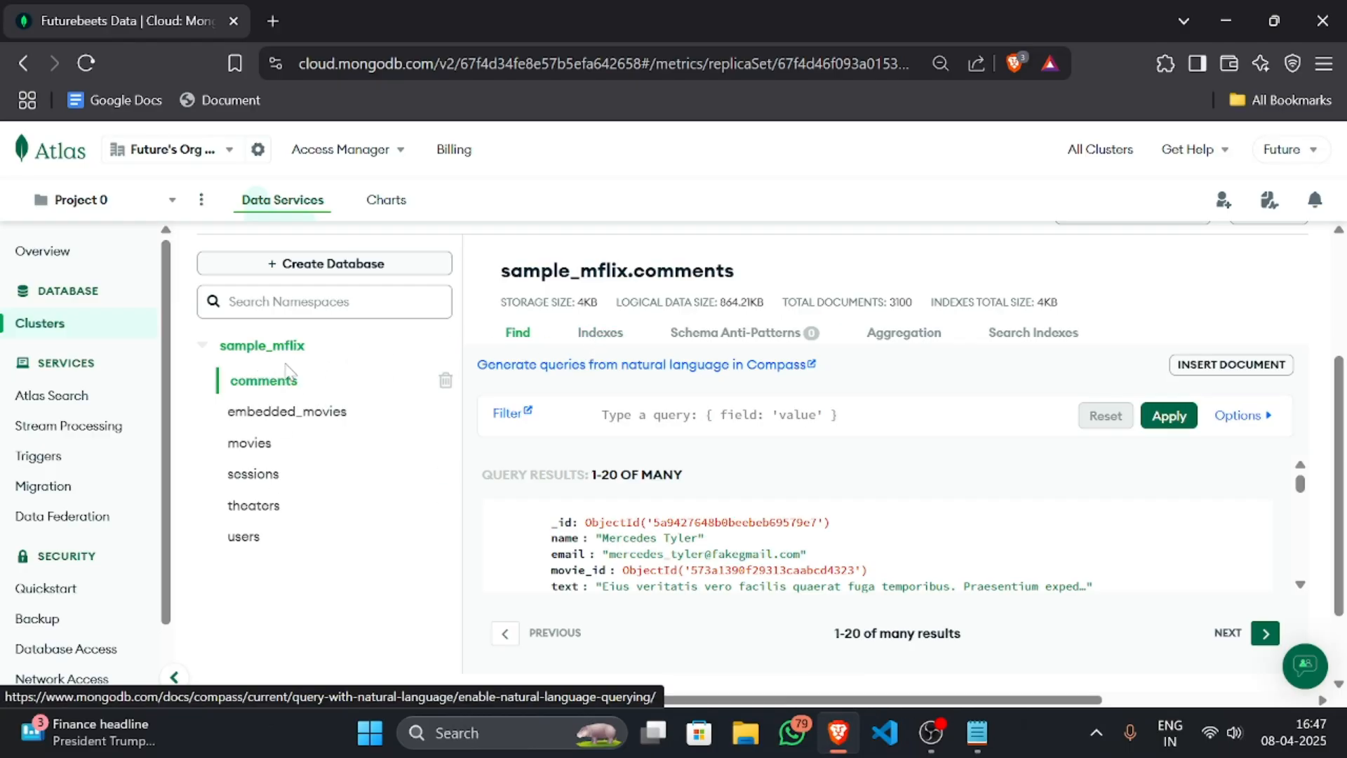
left_click_drag(289, 344, 277, 347)
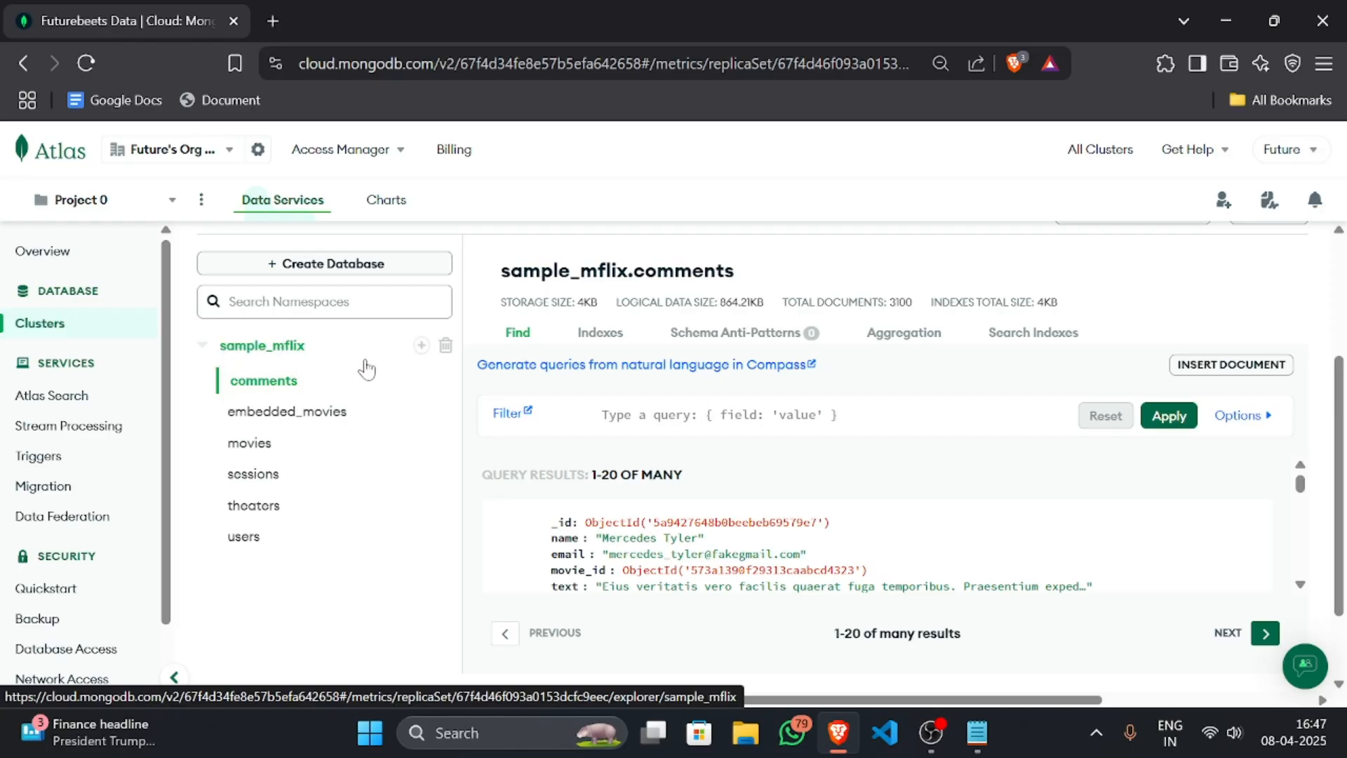
scroll(366, 369, "down", 2)
scroll(660, 414, "down", 2)
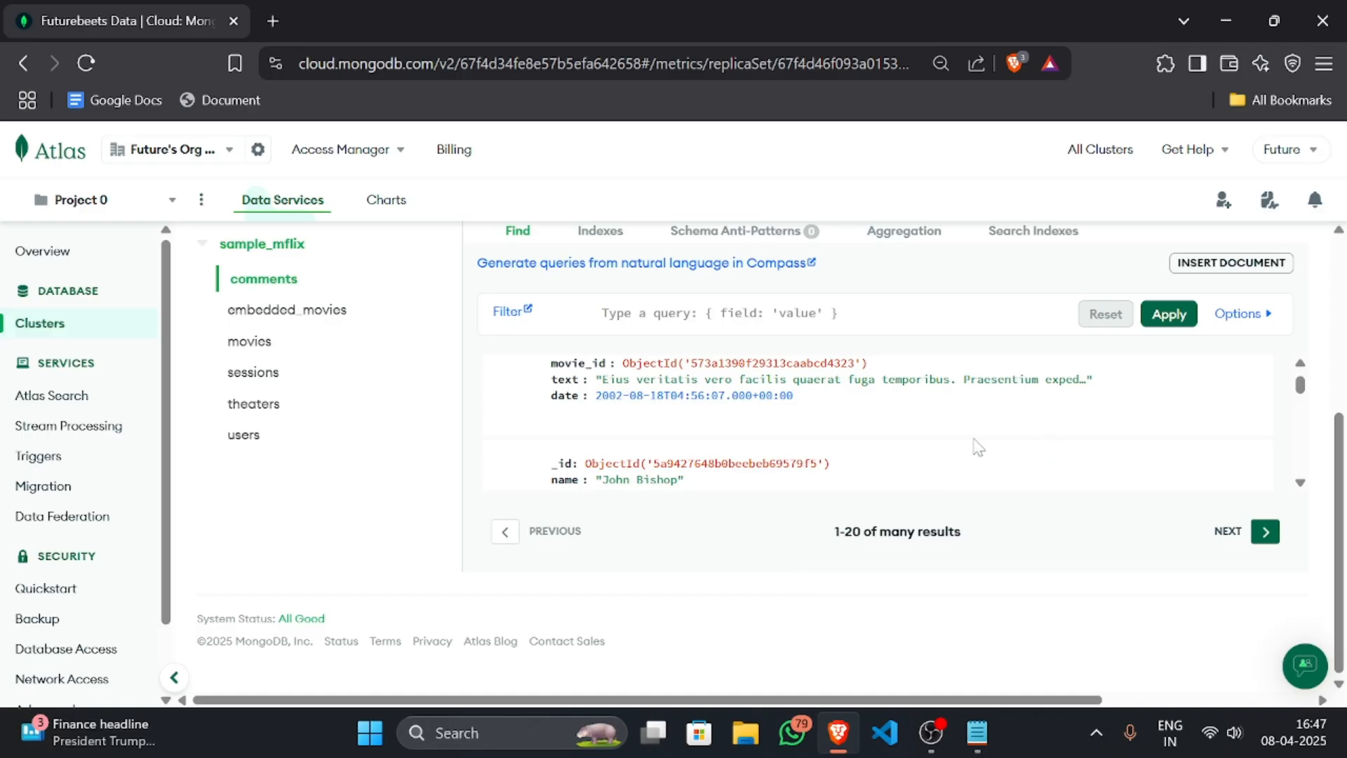
key("ctrl+minus")
key("ctrl+minus")
key("ctrl+minus")
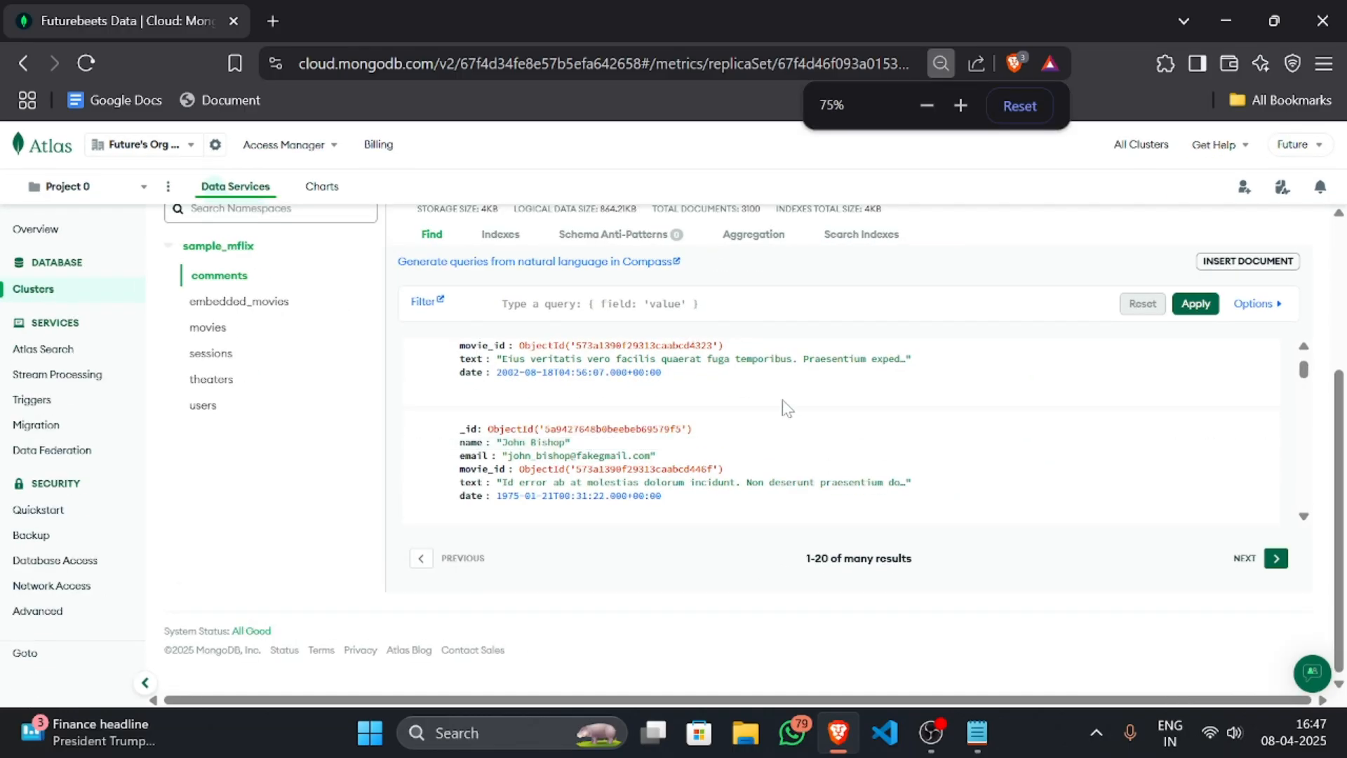
Step: Read the first comment document, then examine the documents in the embedded_movies collection
scroll(785, 407, "up", 2)
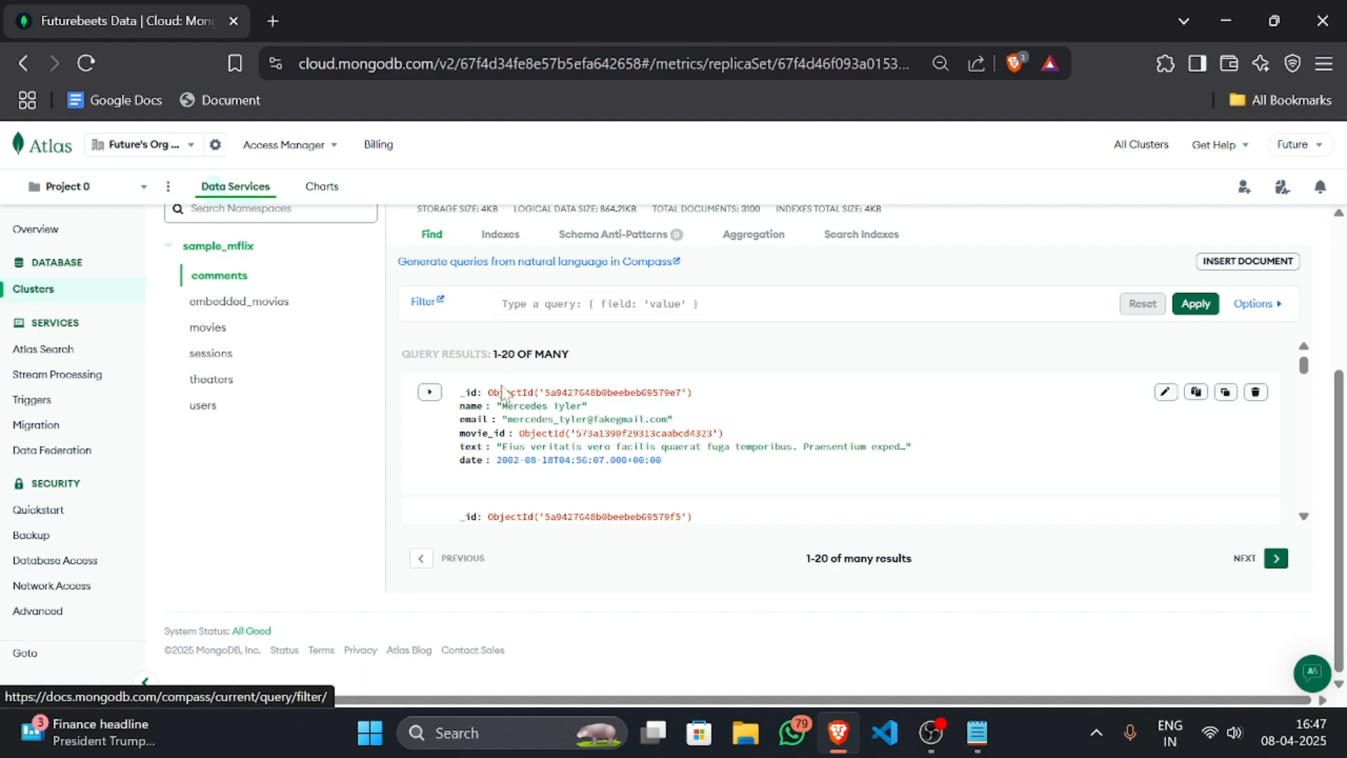
left_click_drag(461, 391, 569, 460)
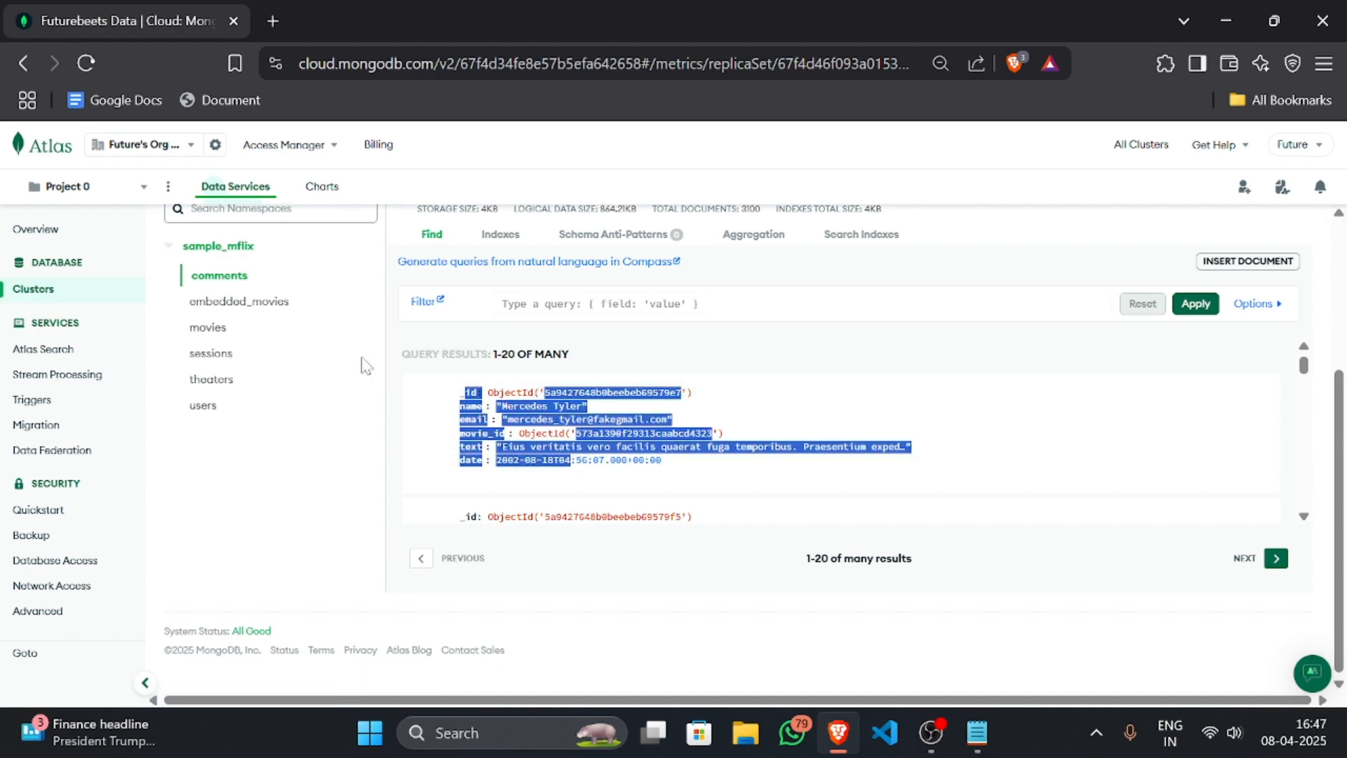
left_click(254, 307)
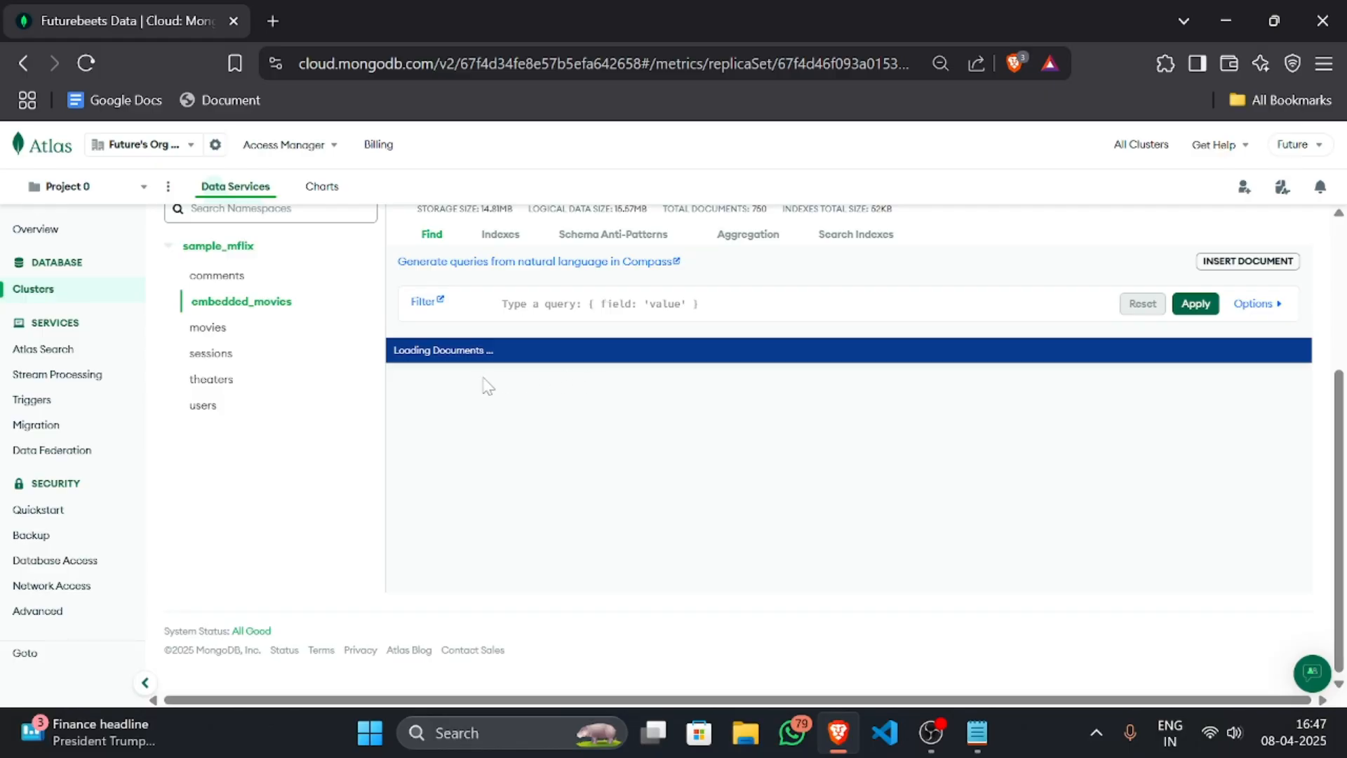
scroll(491, 421, "down", 3)
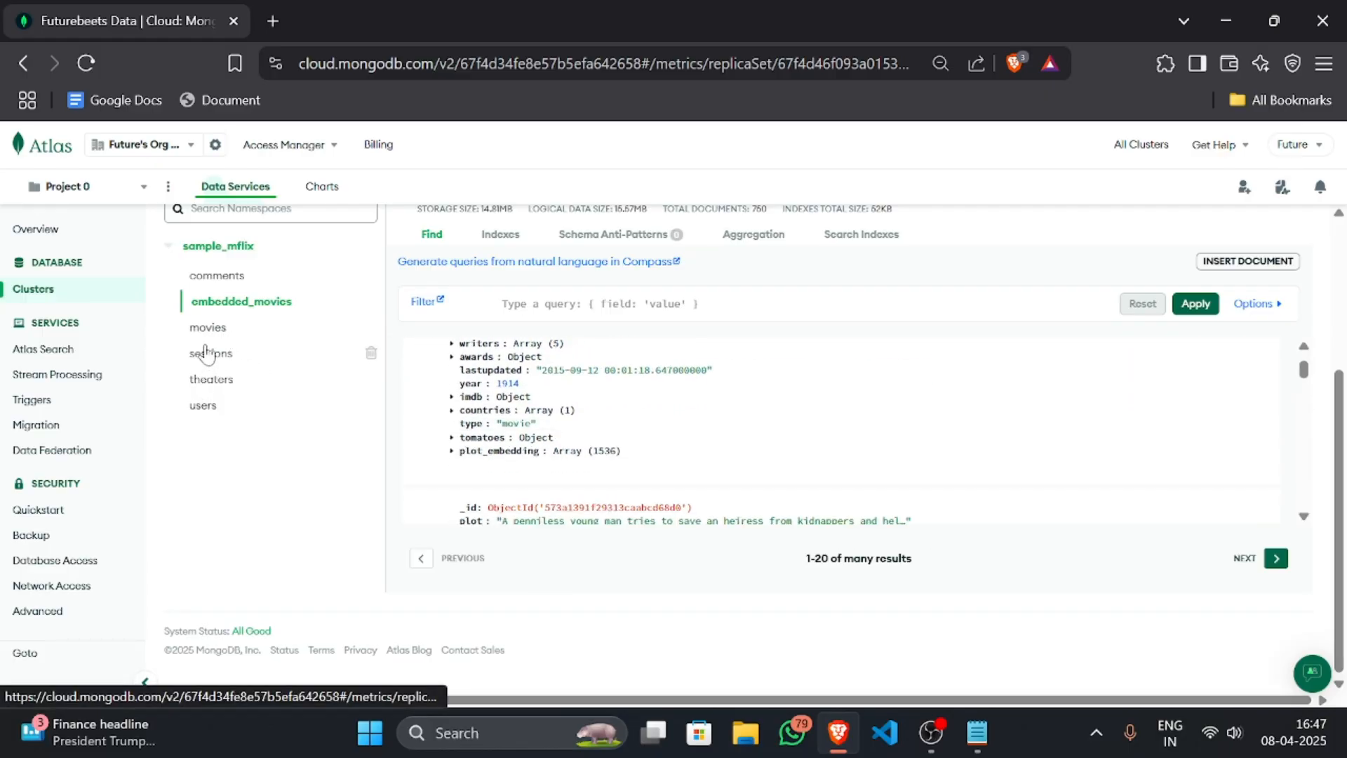
Step: Drop the sample_mflix database, entering sample_mflix to confirm
scroll(196, 354, "up", 2)
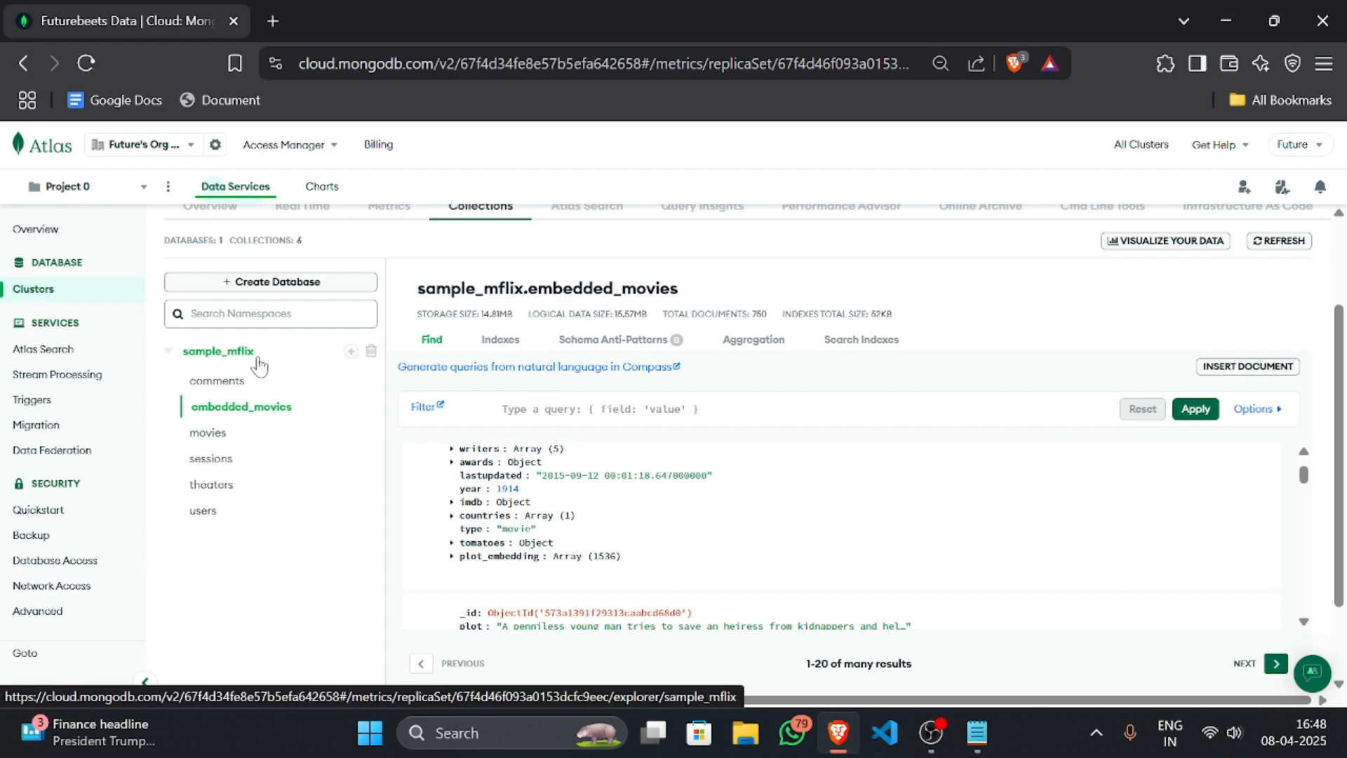
left_click(170, 354)
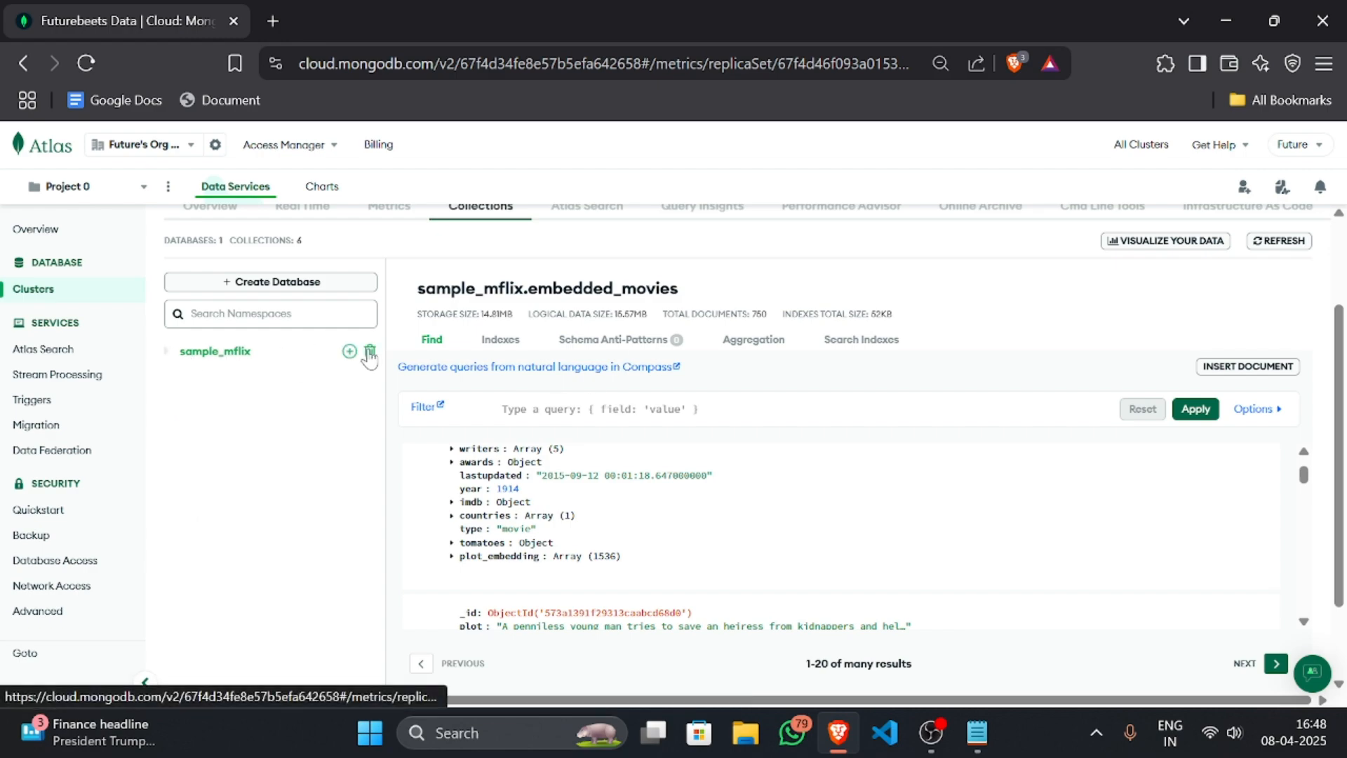
left_click(369, 352)
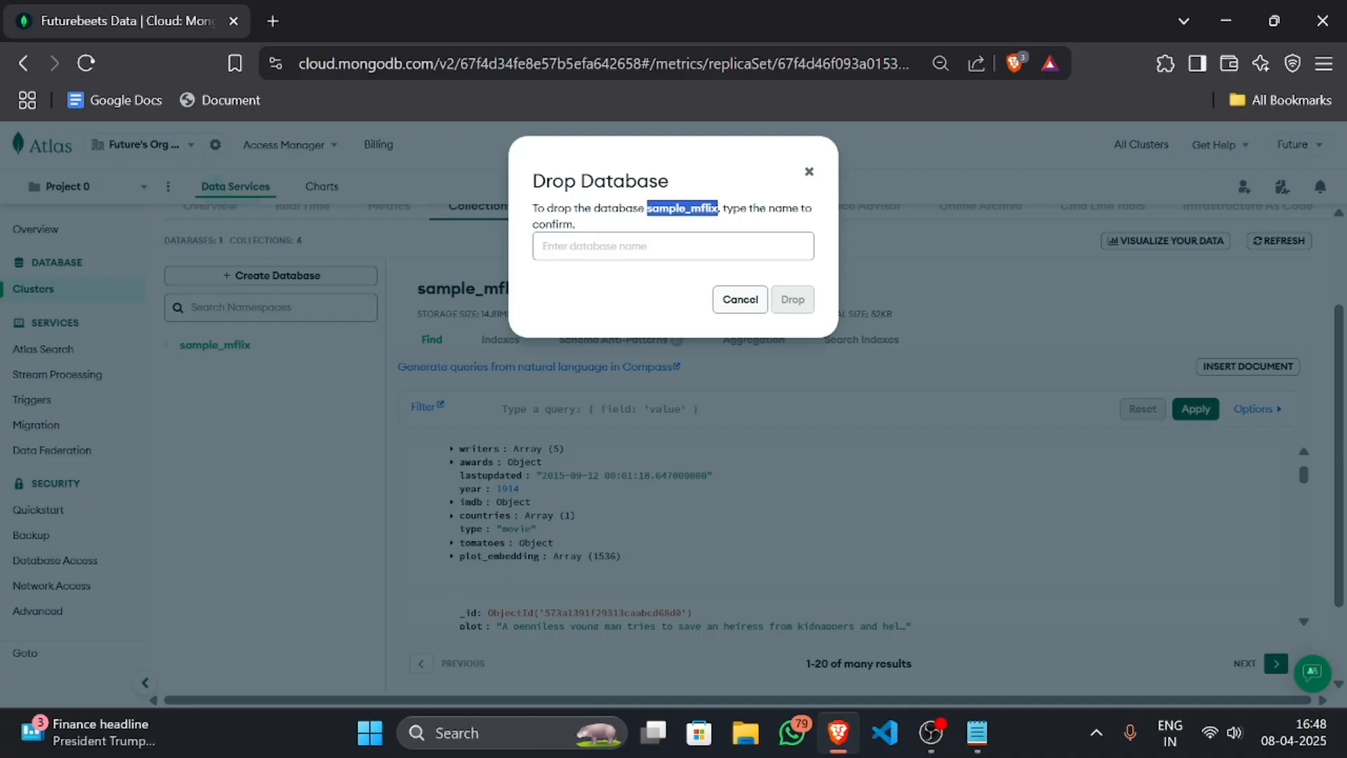
left_click(677, 247)
type("sample_mflix")
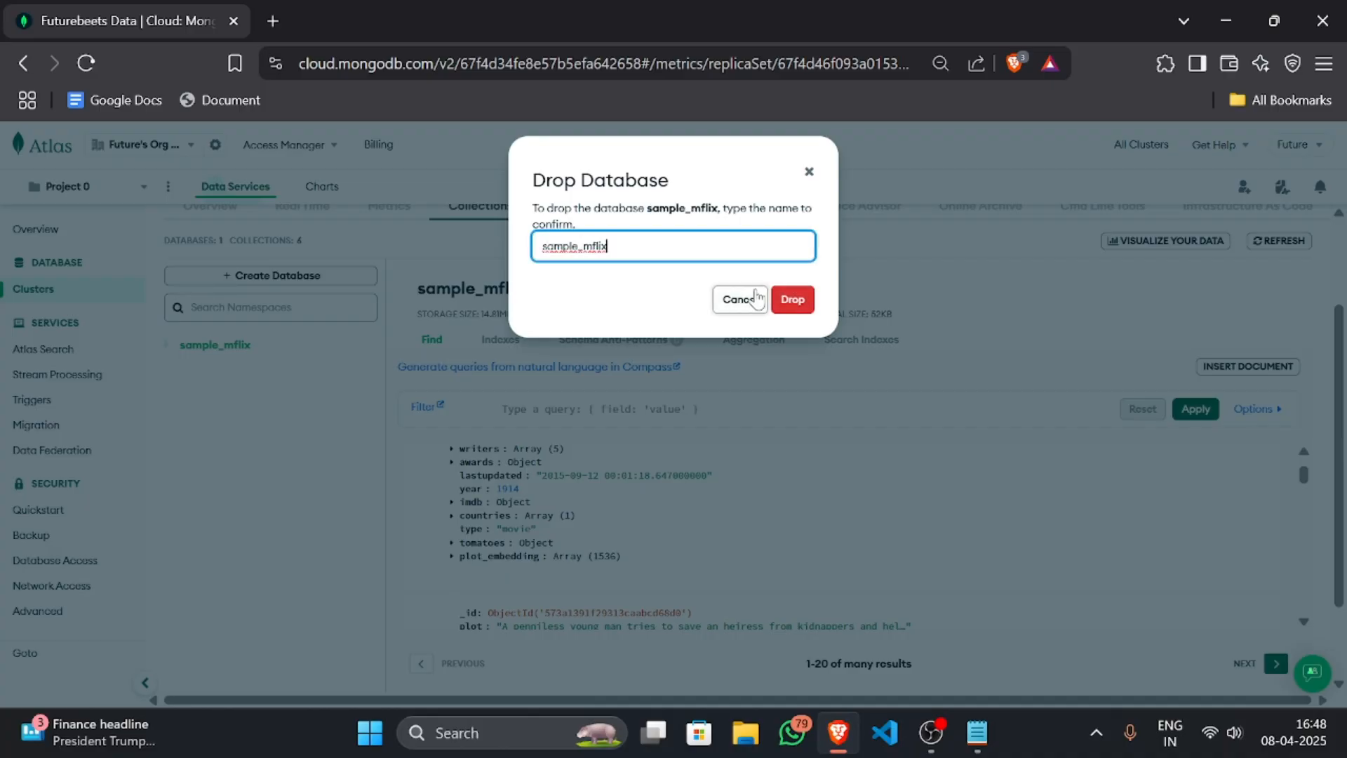
left_click(782, 302)
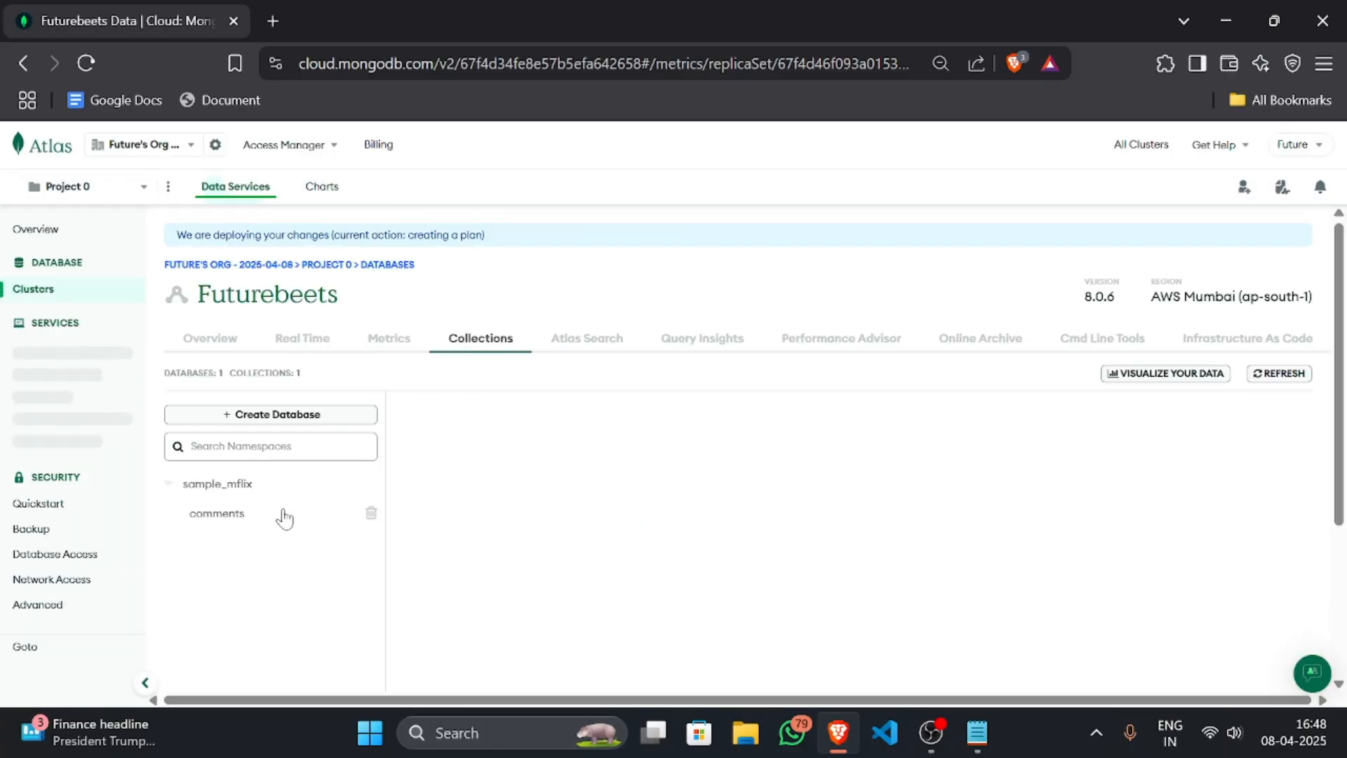
Step: Check the sample_mflix database and its comments collection, then return to the project overview
left_click(186, 485)
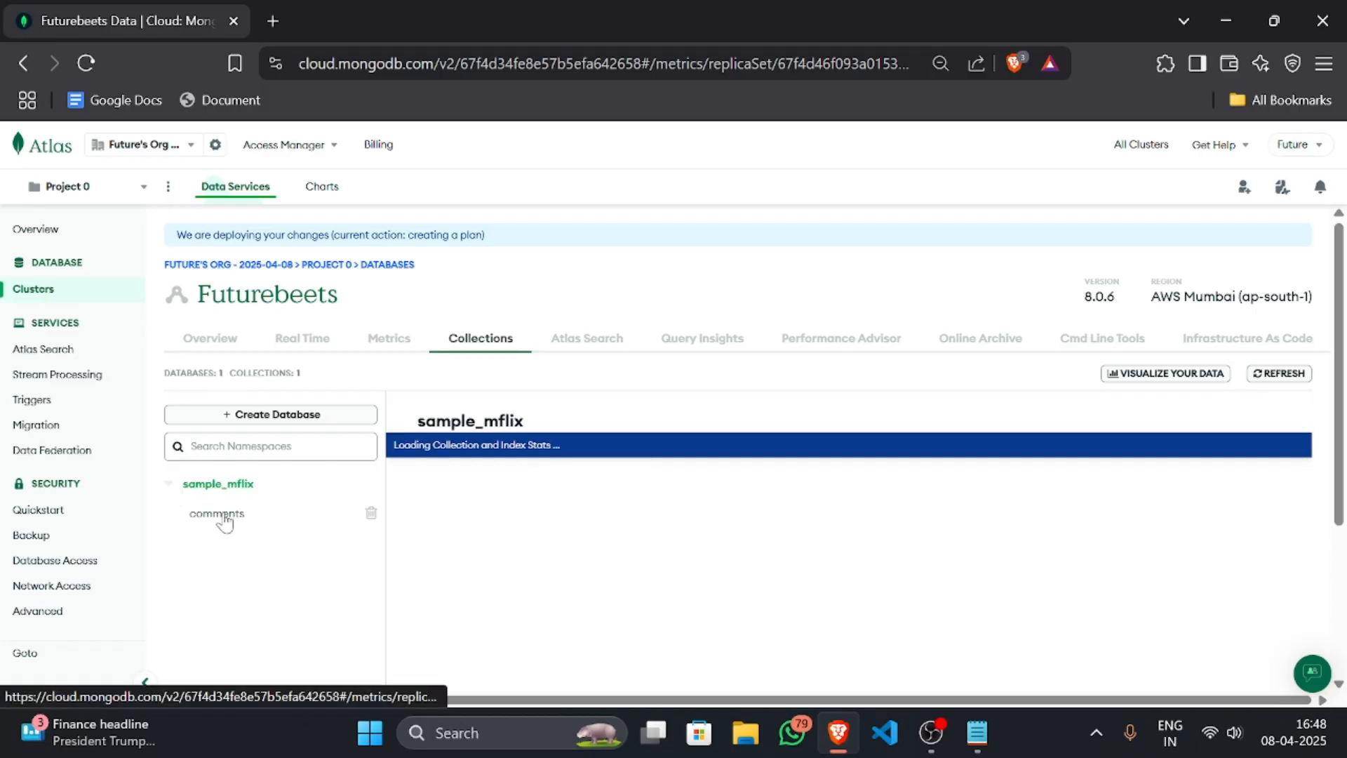
left_click(429, 505)
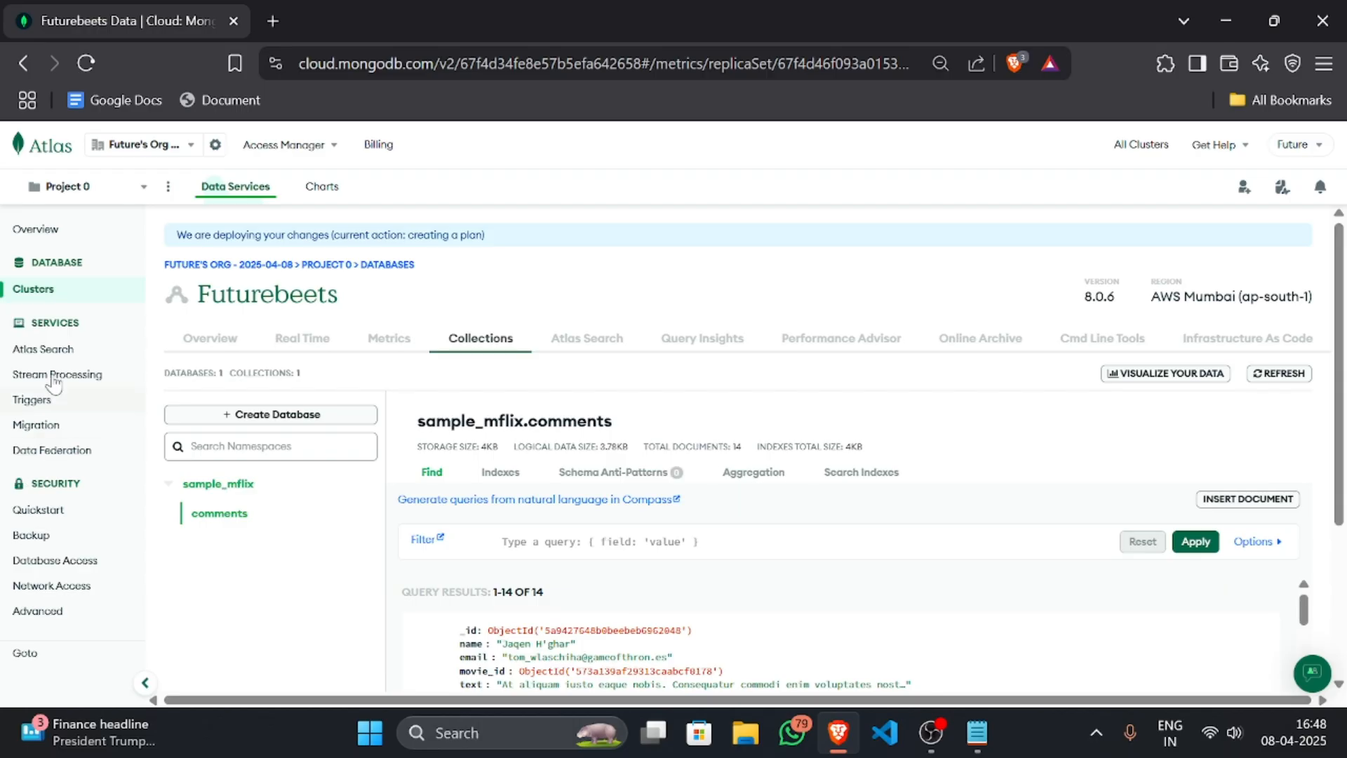
left_click(31, 236)
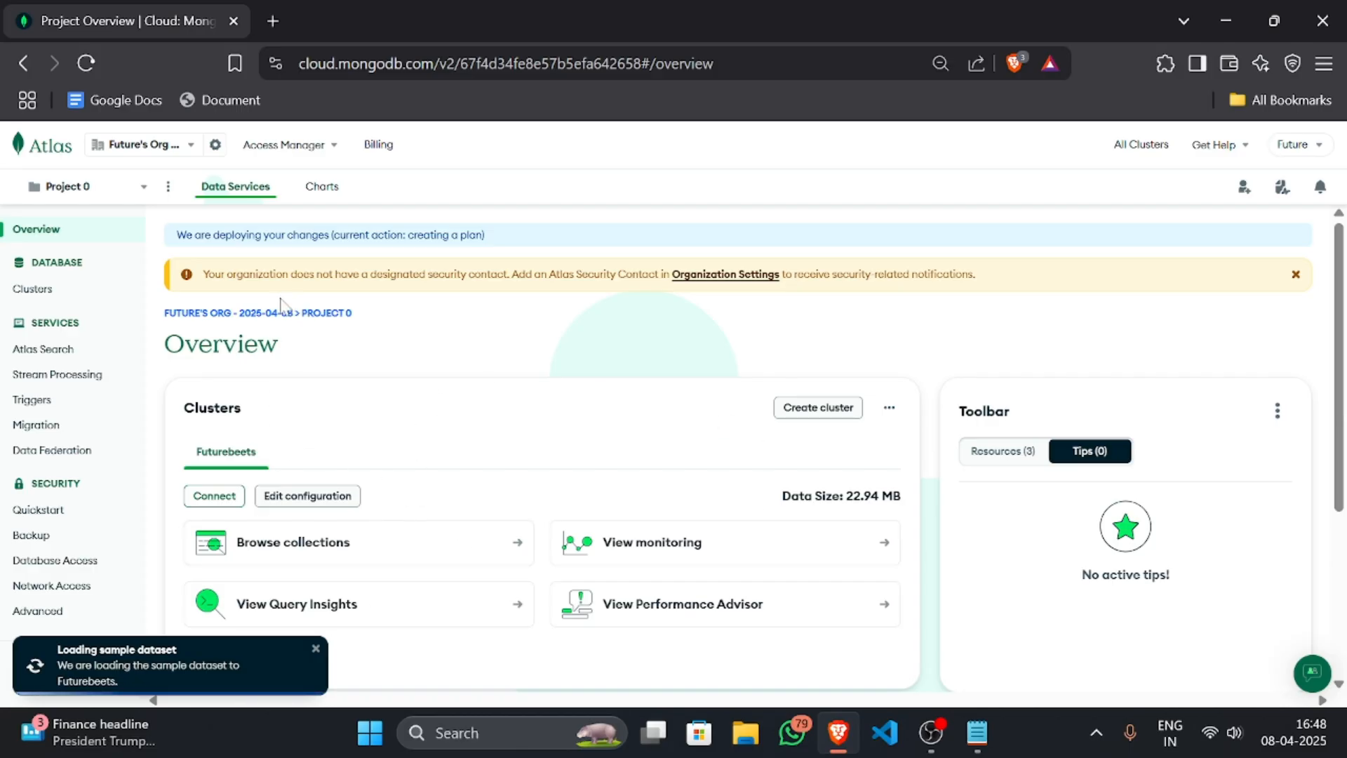
scroll(395, 326, "down", 3)
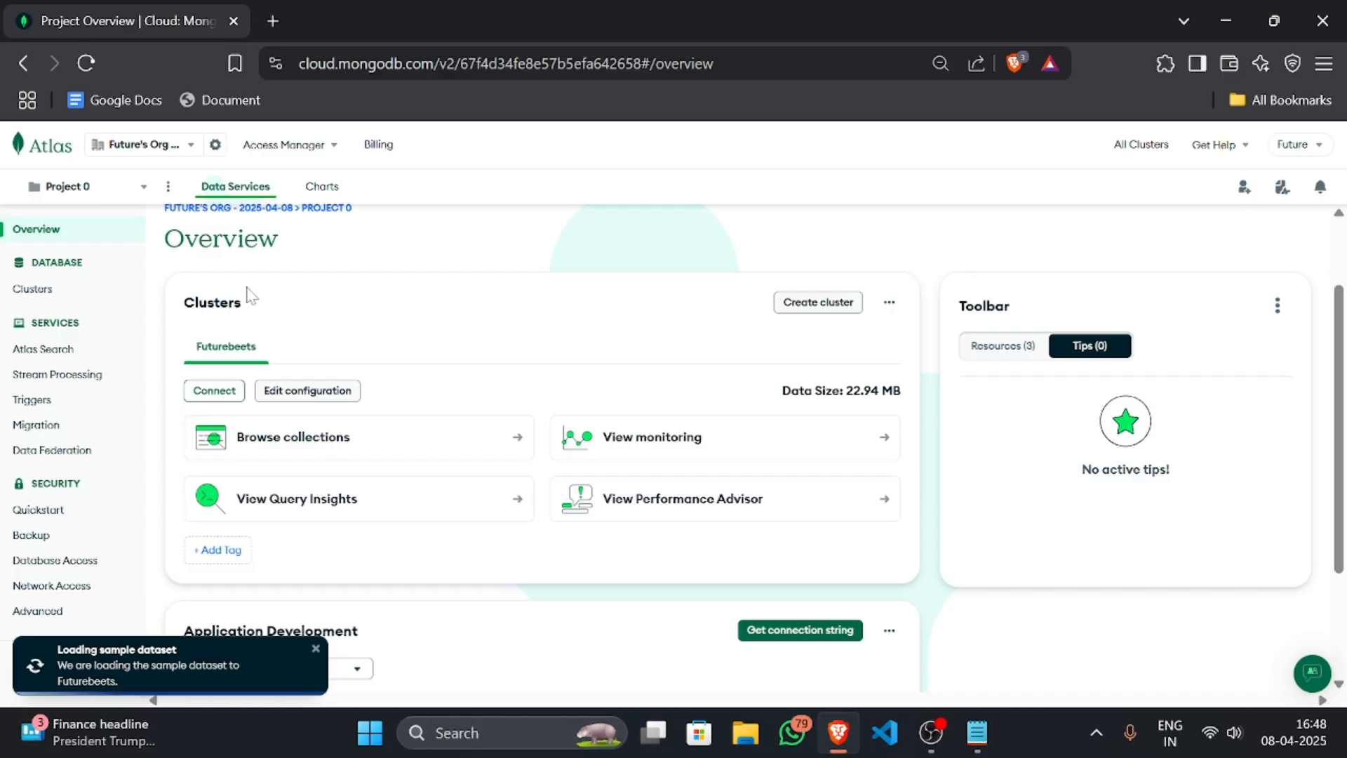
Step: Reselect Project 0 from the project list and dismiss the organization's security contact notice
left_click(92, 188)
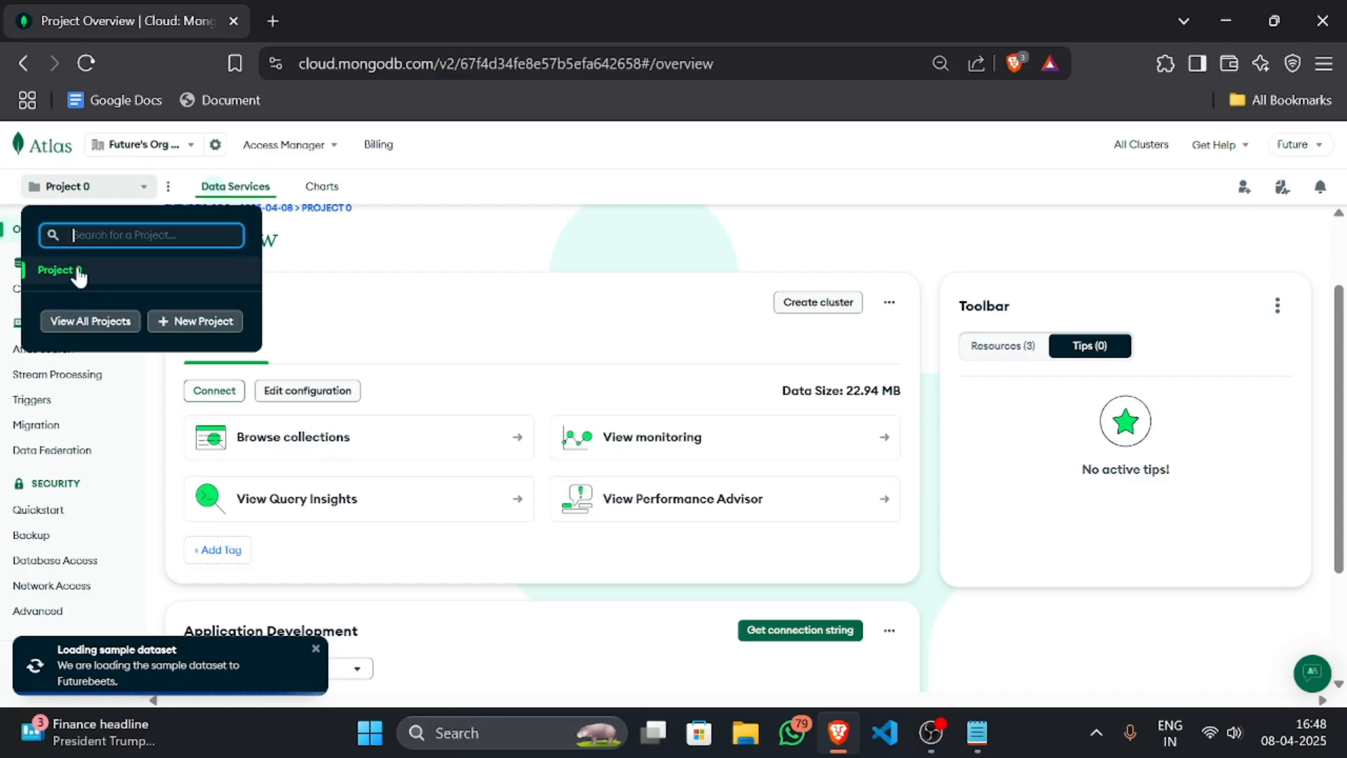
left_click(70, 272)
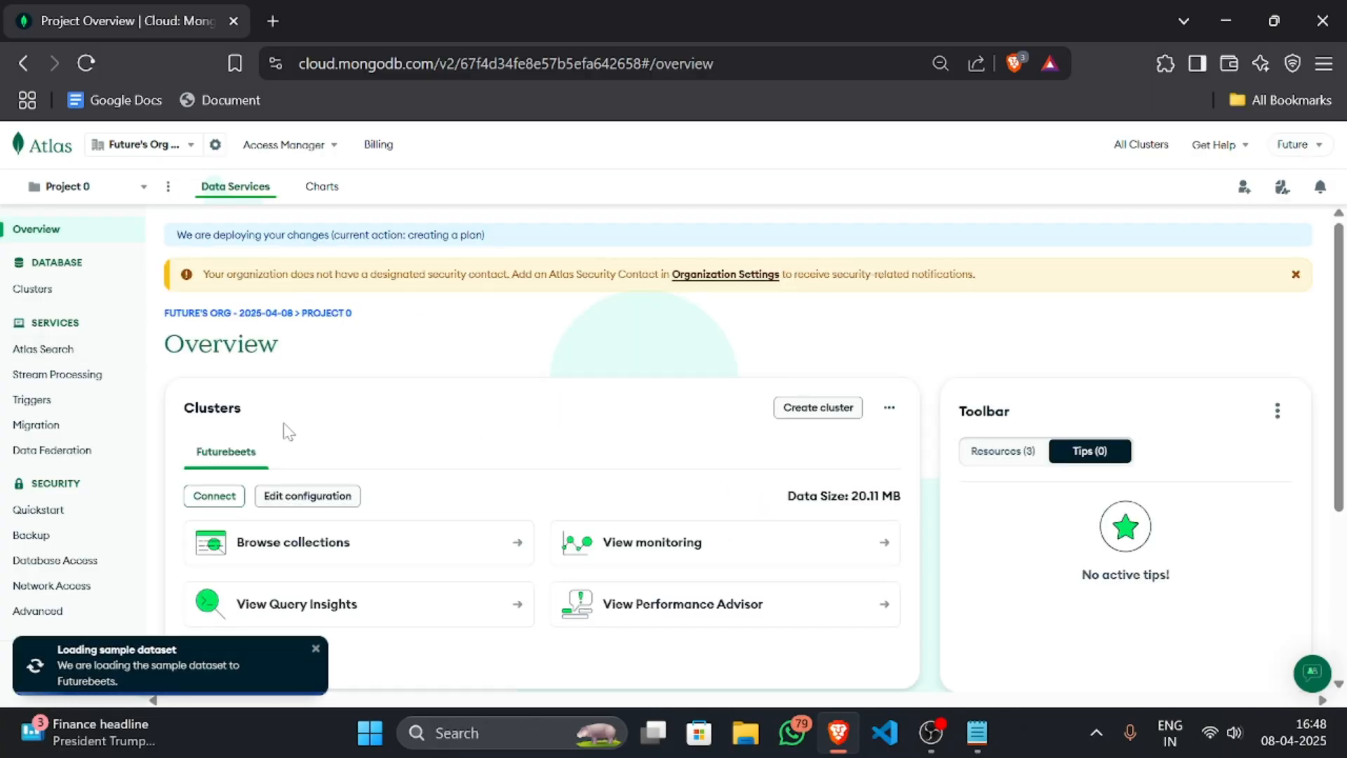
left_click(110, 195)
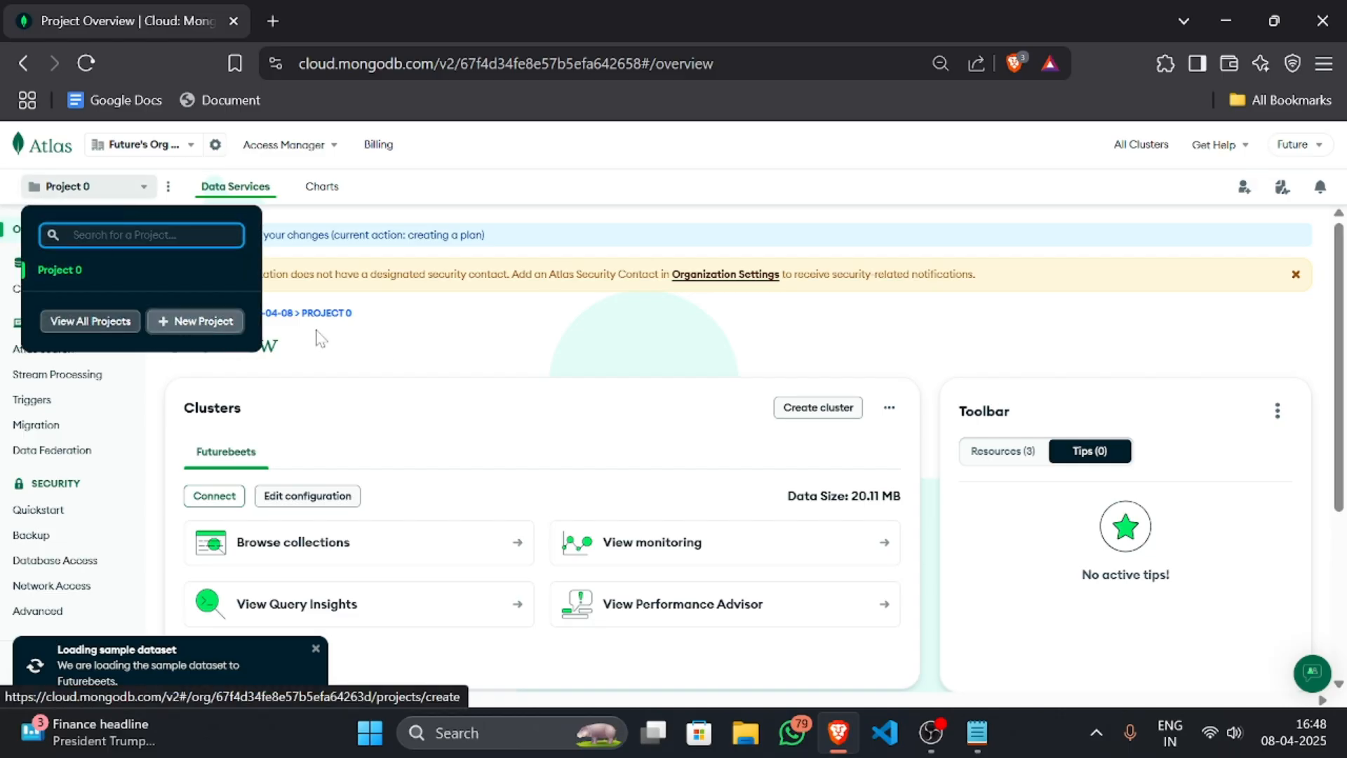
left_click(407, 352)
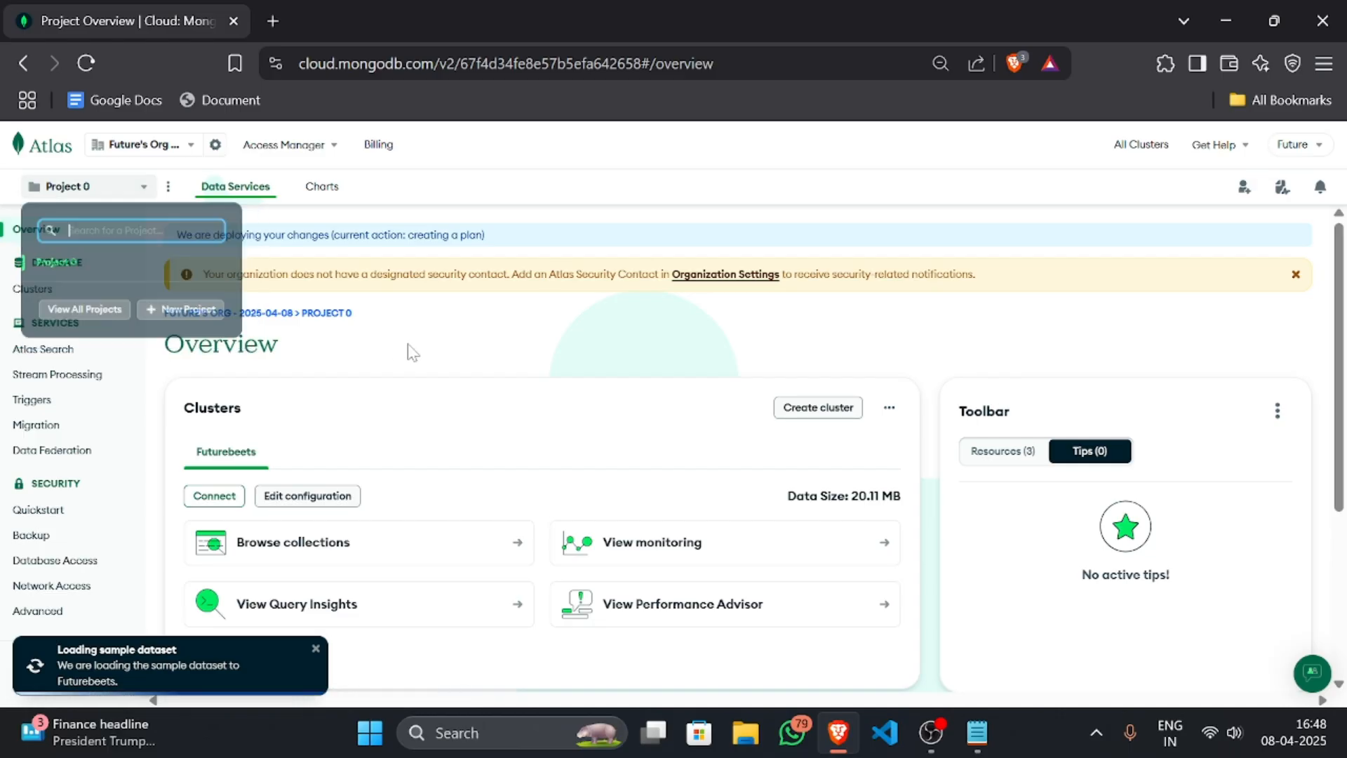
left_click(1293, 275)
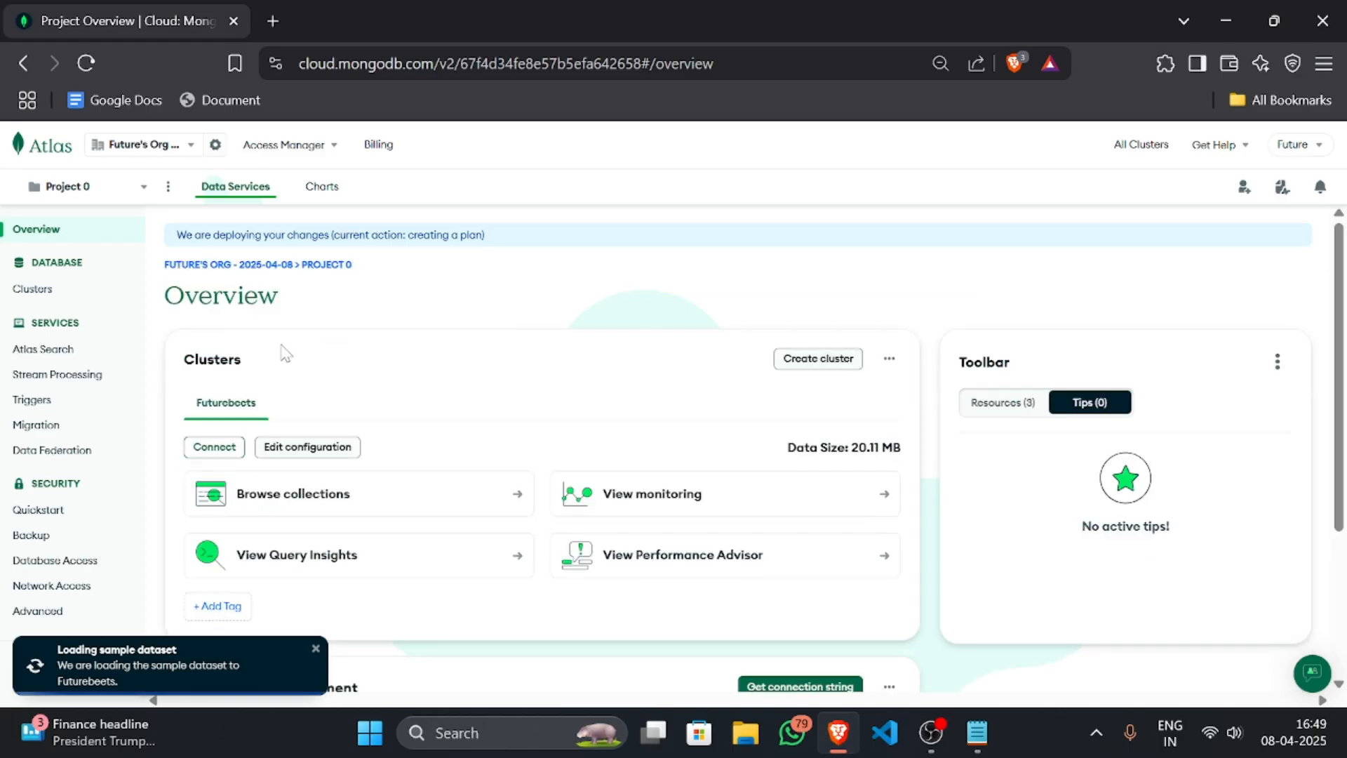